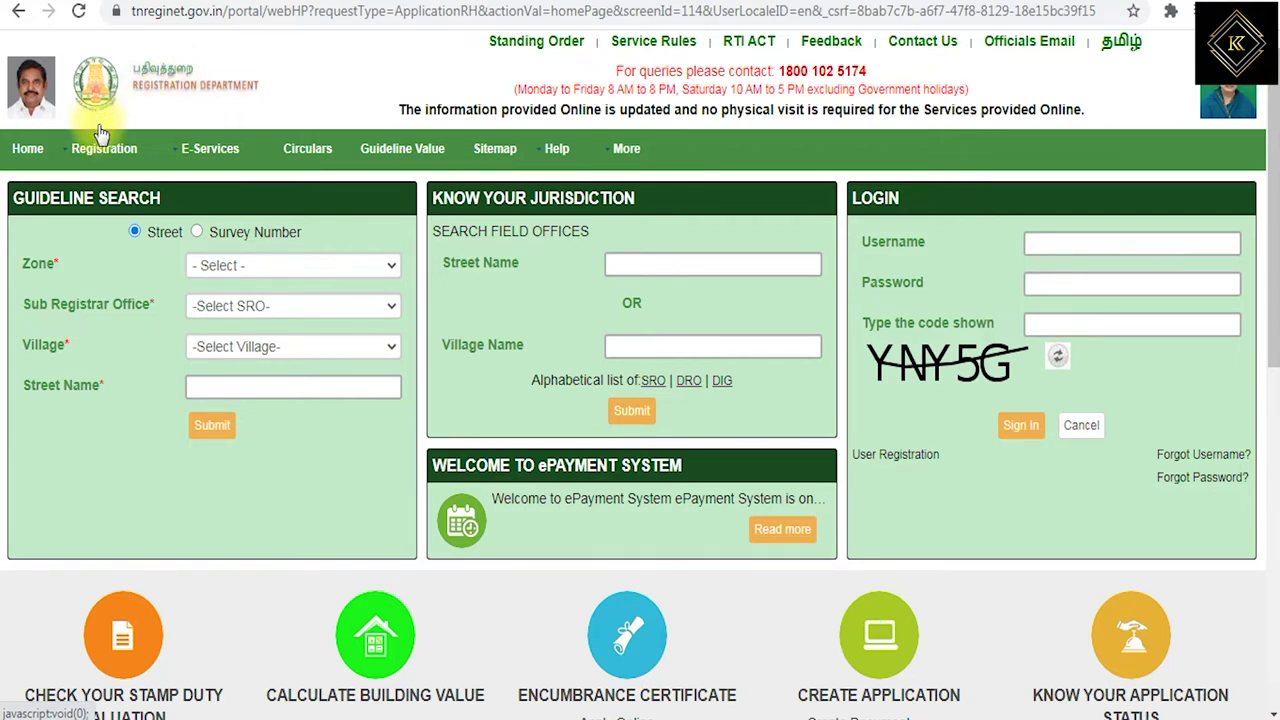
Step: Bring up the Registration menu and its Marriage Registration > Special Marriage submenu
mouse_move(104, 148)
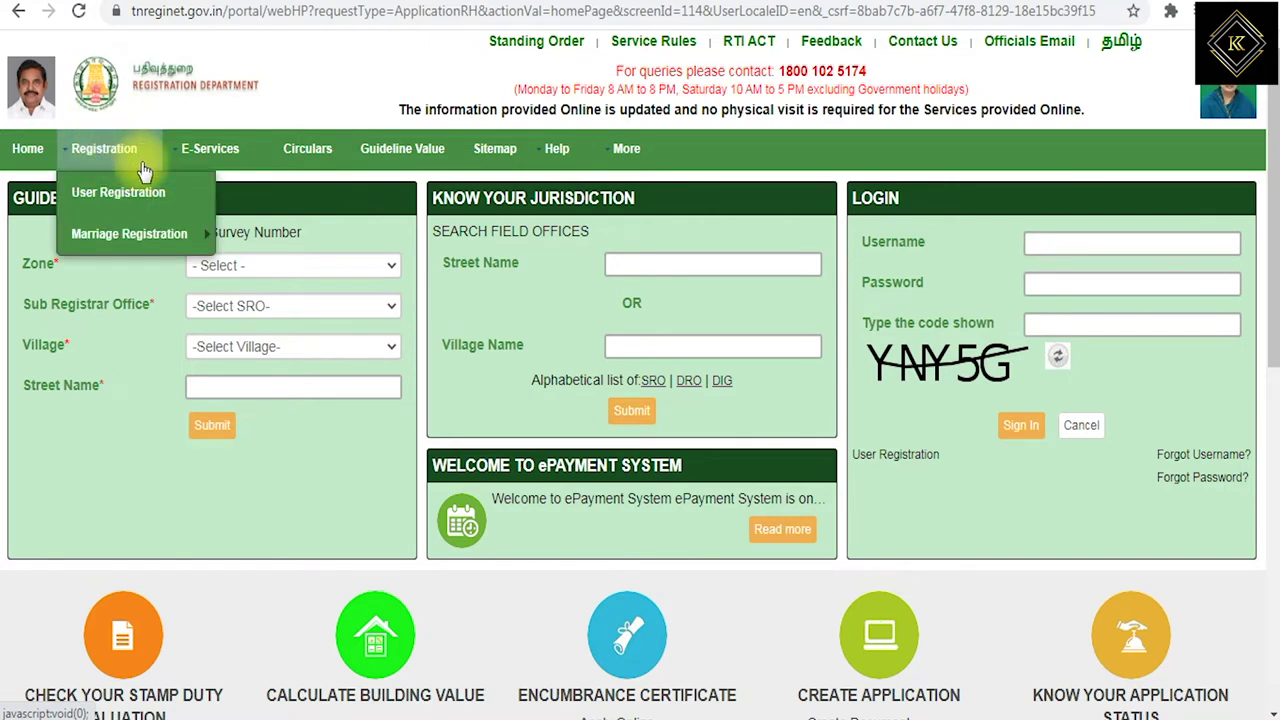
mouse_move(197, 158)
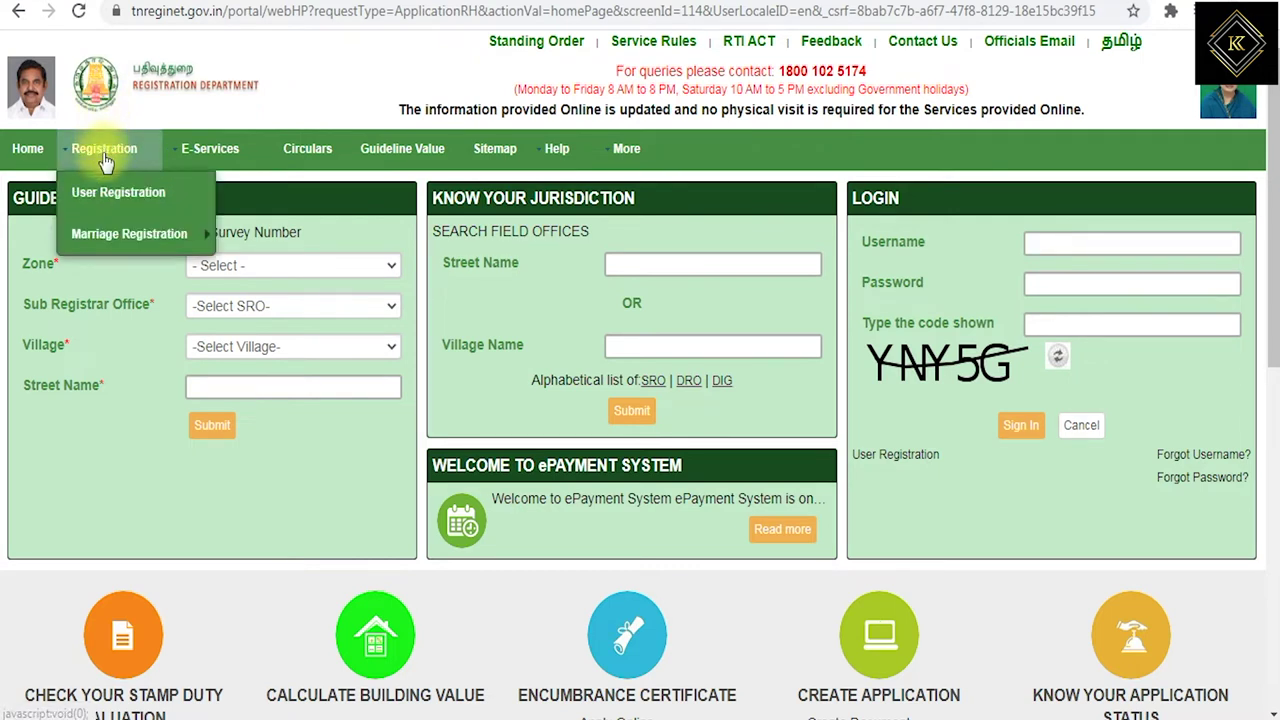
mouse_move(122, 233)
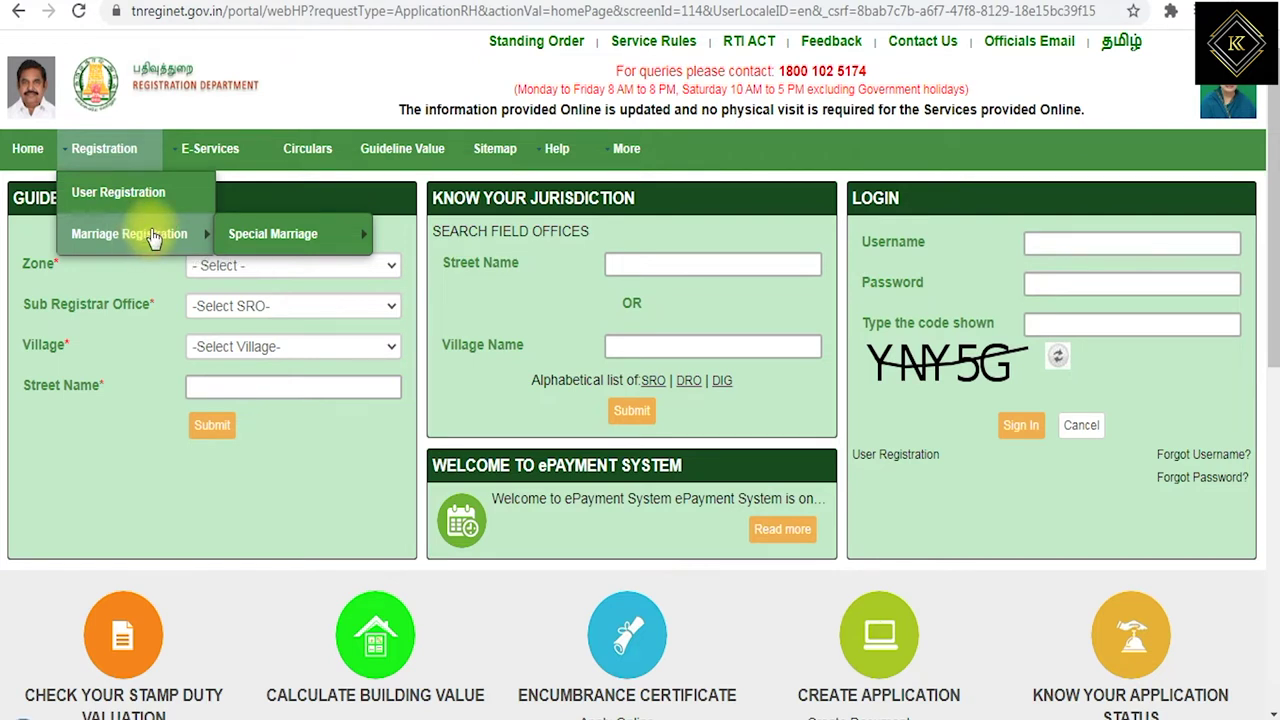
mouse_move(228, 238)
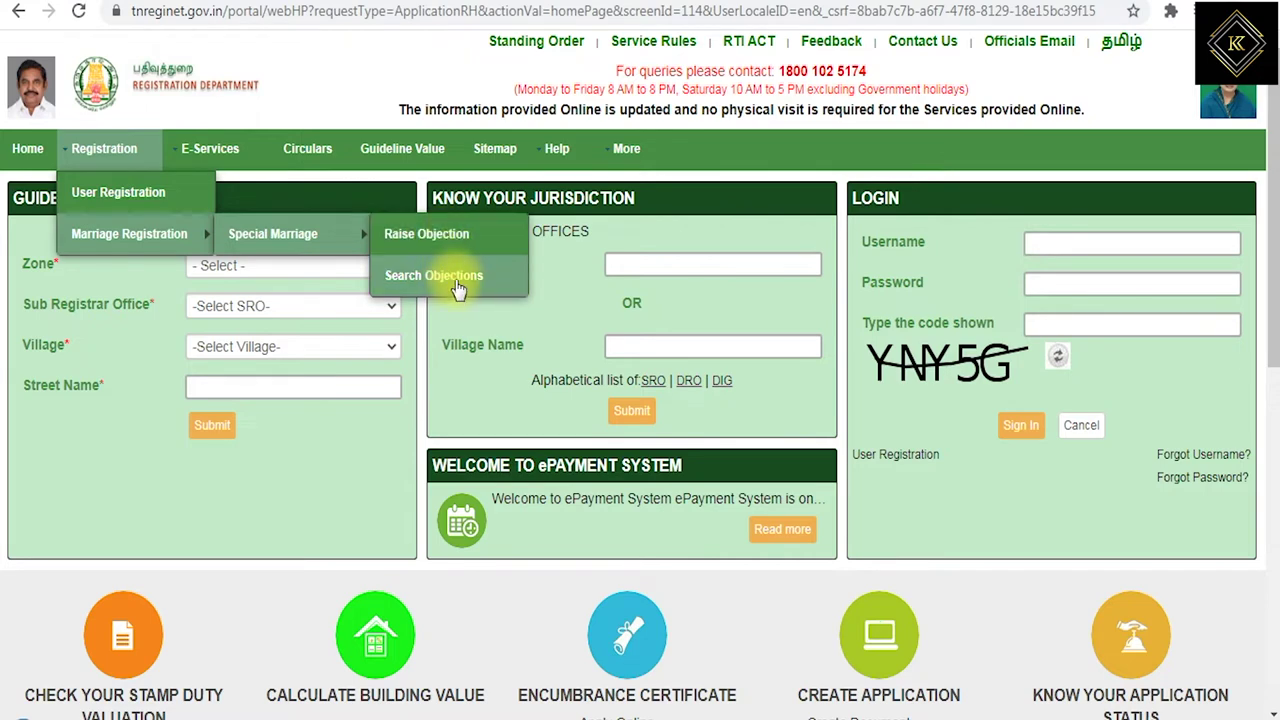
Step: Open the User Registration form and keep Citizen as the user type
left_click(138, 206)
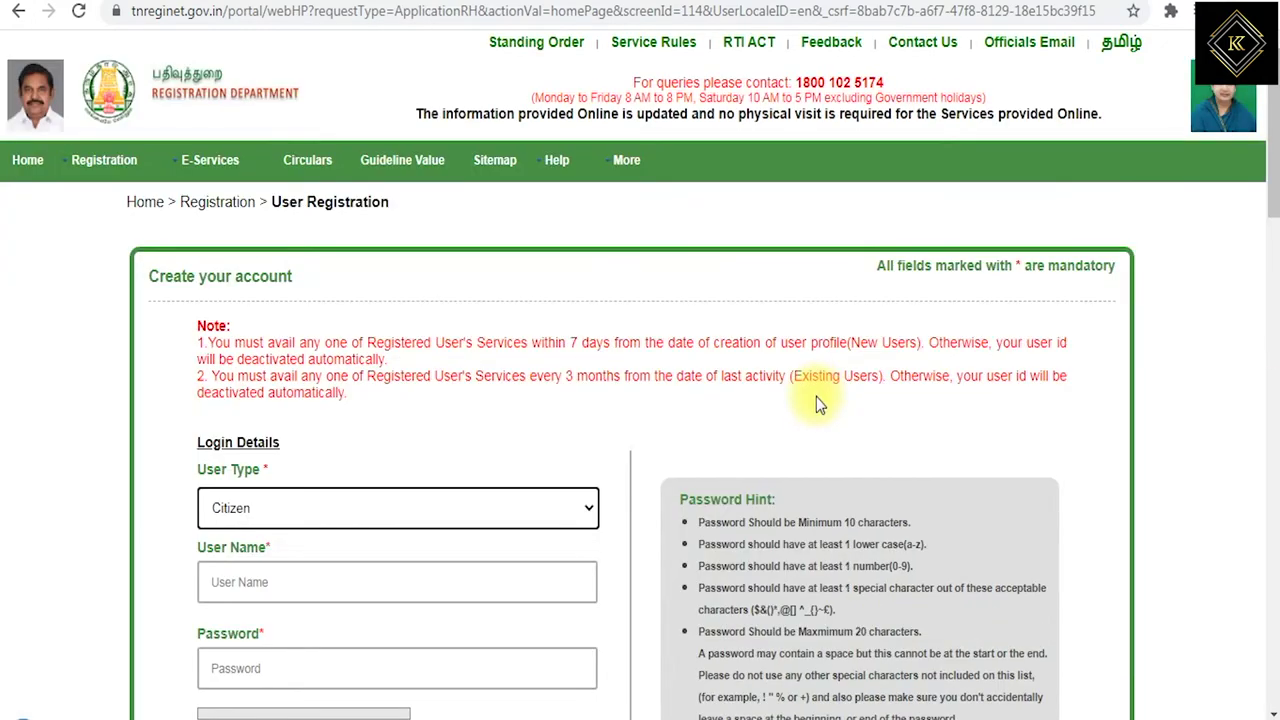
scroll(607, 421, "down", 2)
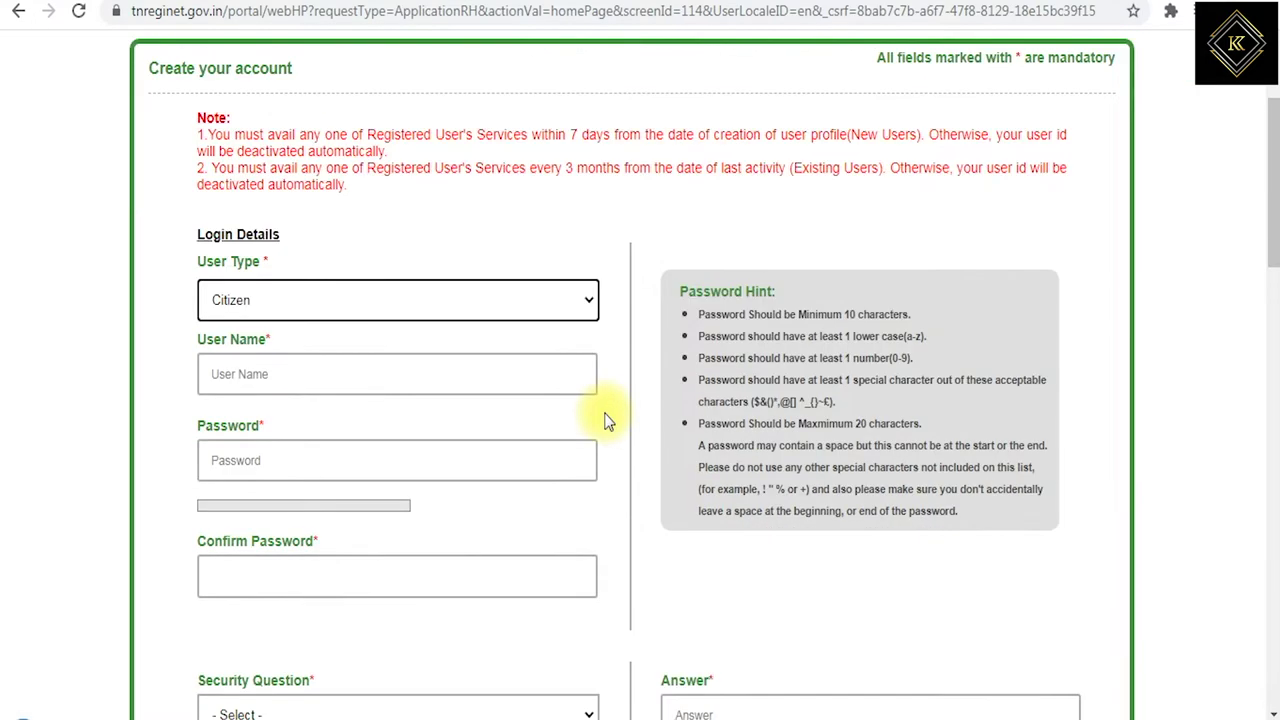
scroll(607, 421, "up", 2)
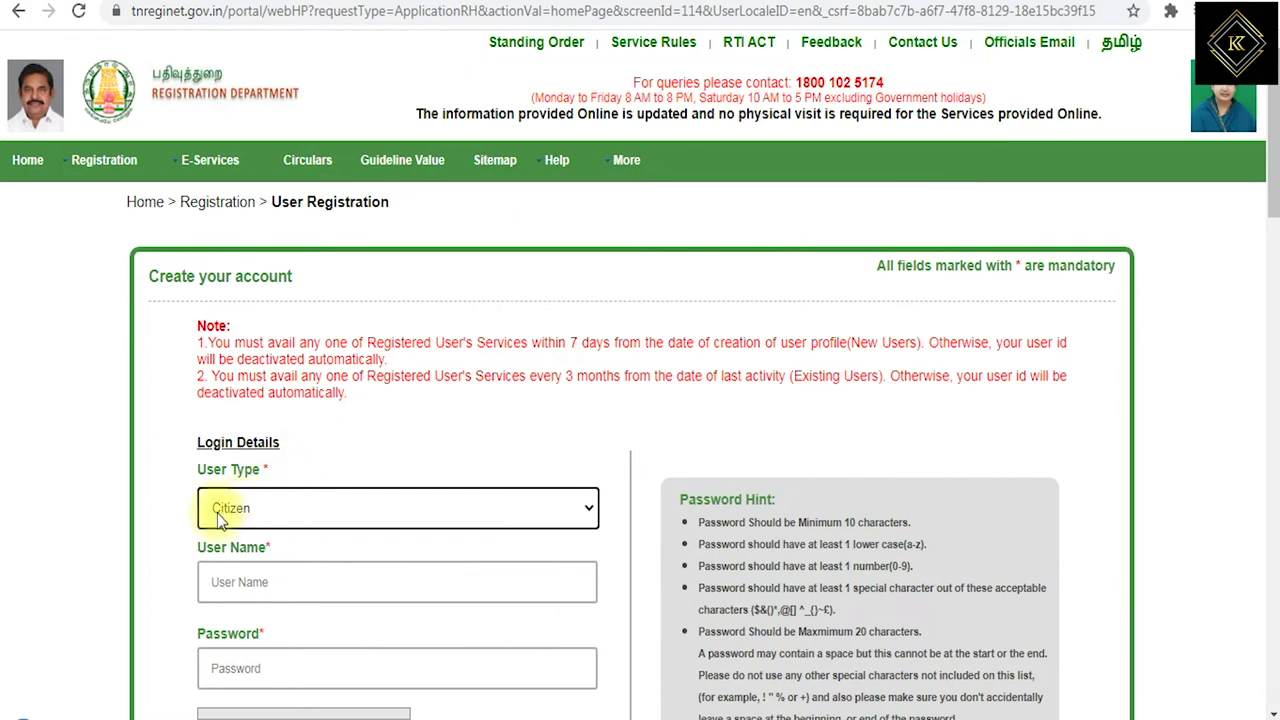
left_click(249, 510)
left_click(249, 510)
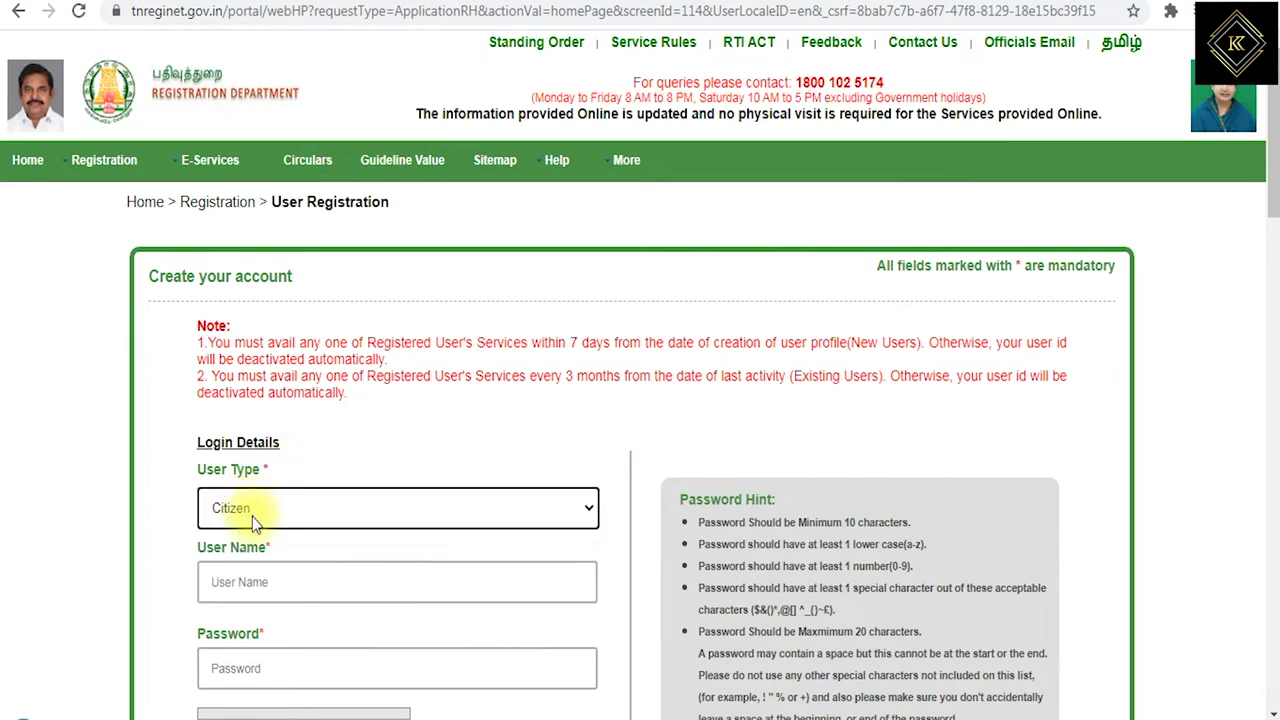
left_click(252, 517)
left_click(252, 517)
left_click(252, 517)
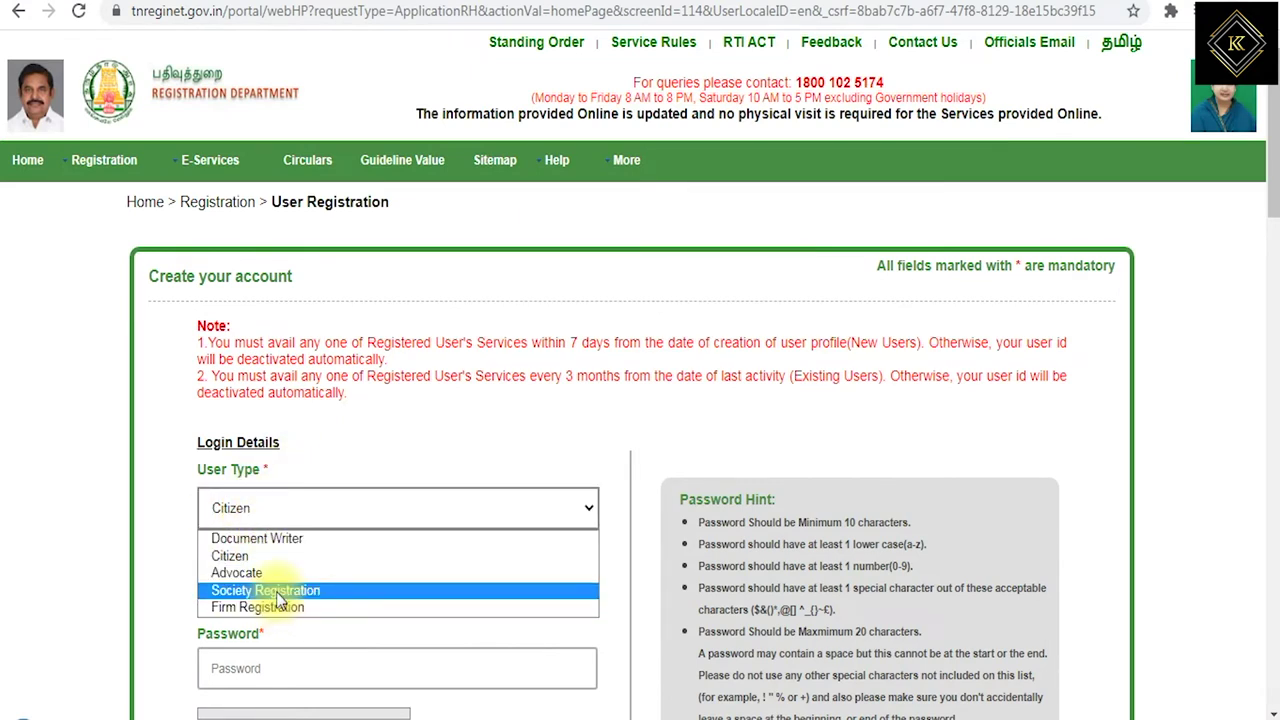
left_click(275, 565)
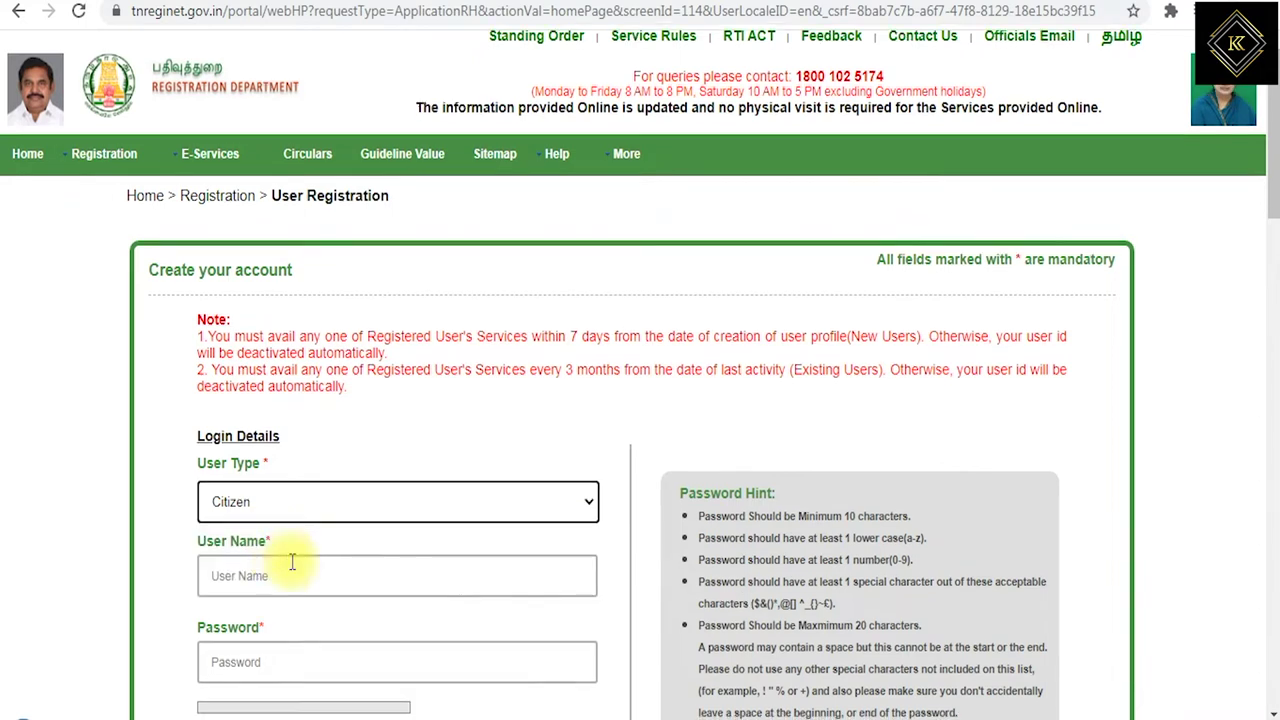
scroll(310, 520, "down", 4)
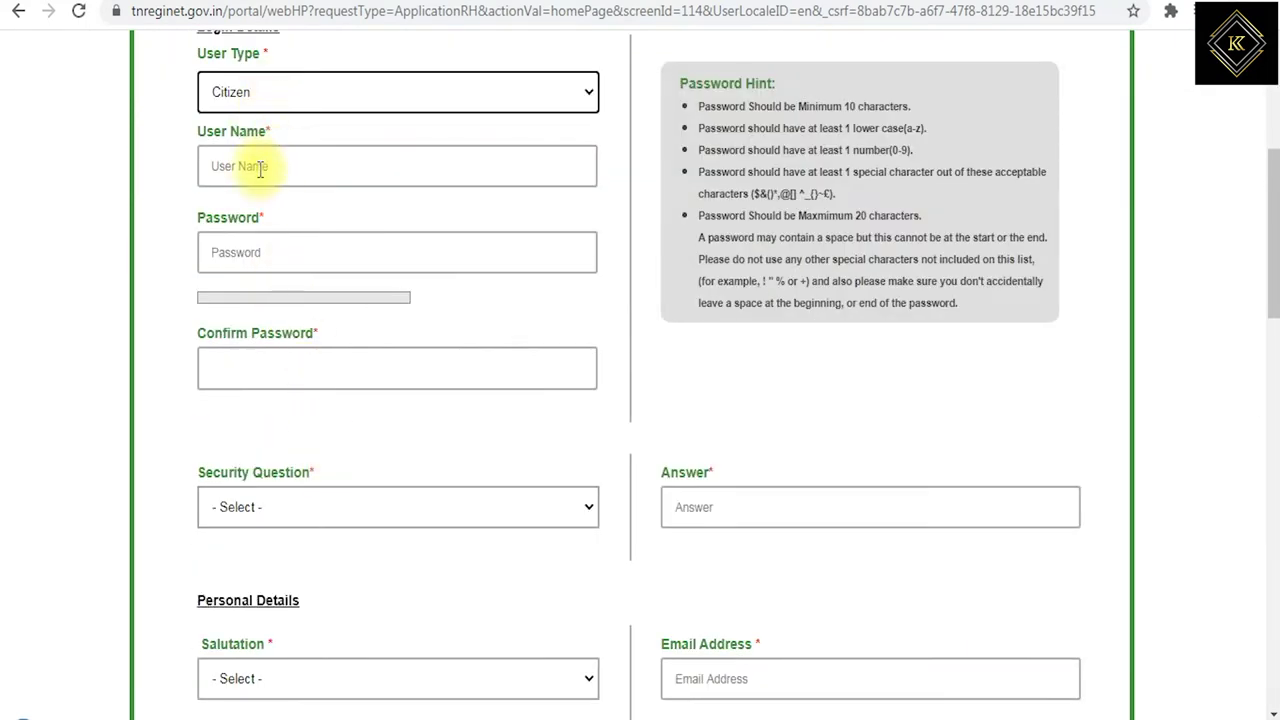
Step: Enter a user name and an account password the portal accepts
left_click(257, 166)
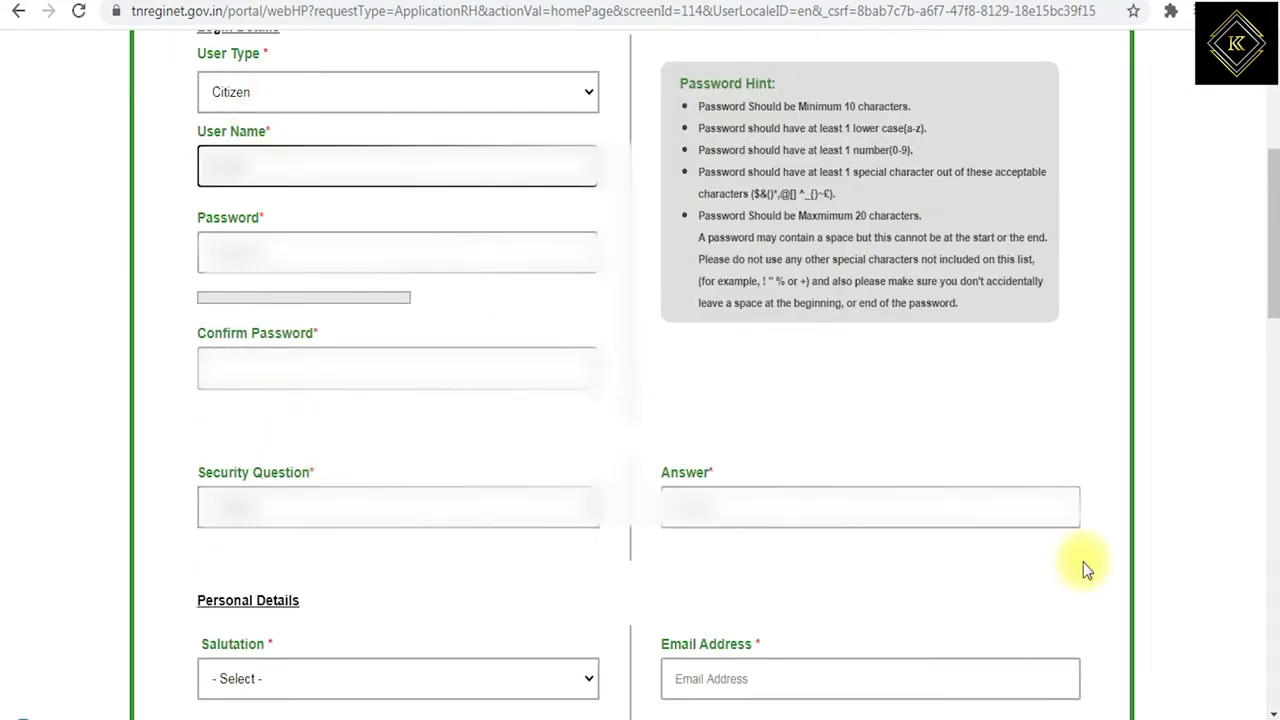
key("Tab")
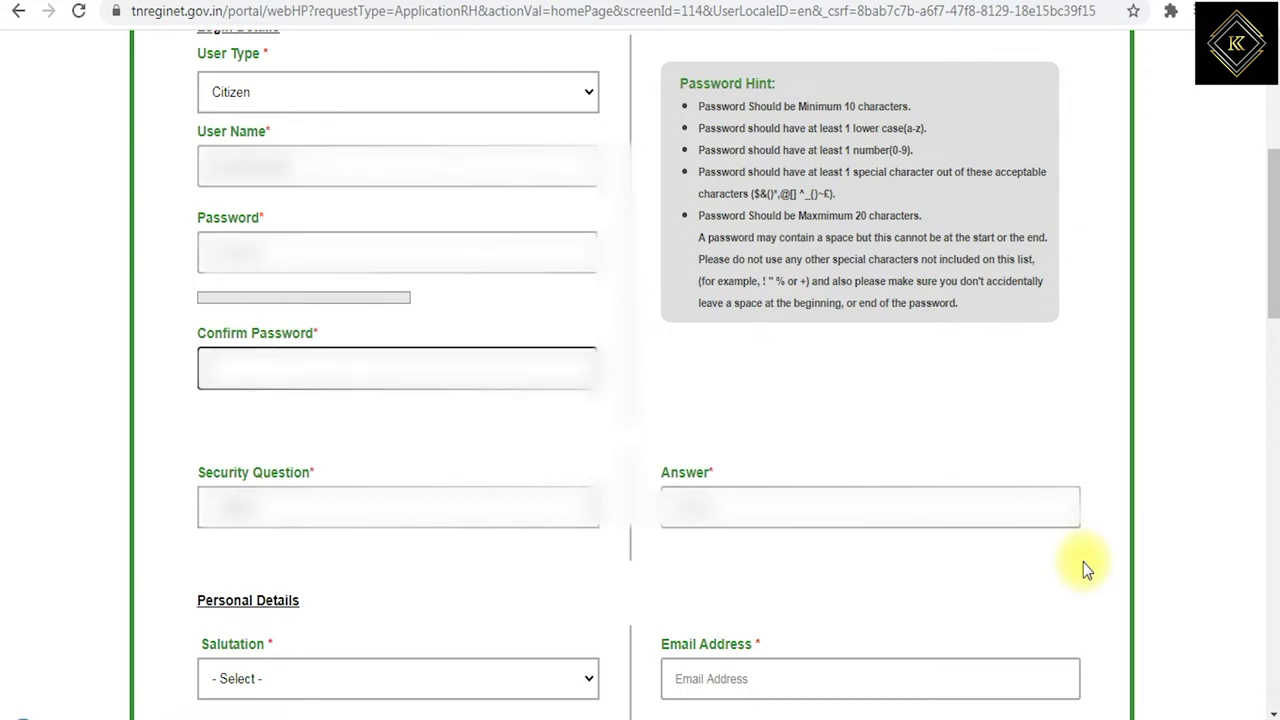
key("ctrl+v")
key("ctrl+a")
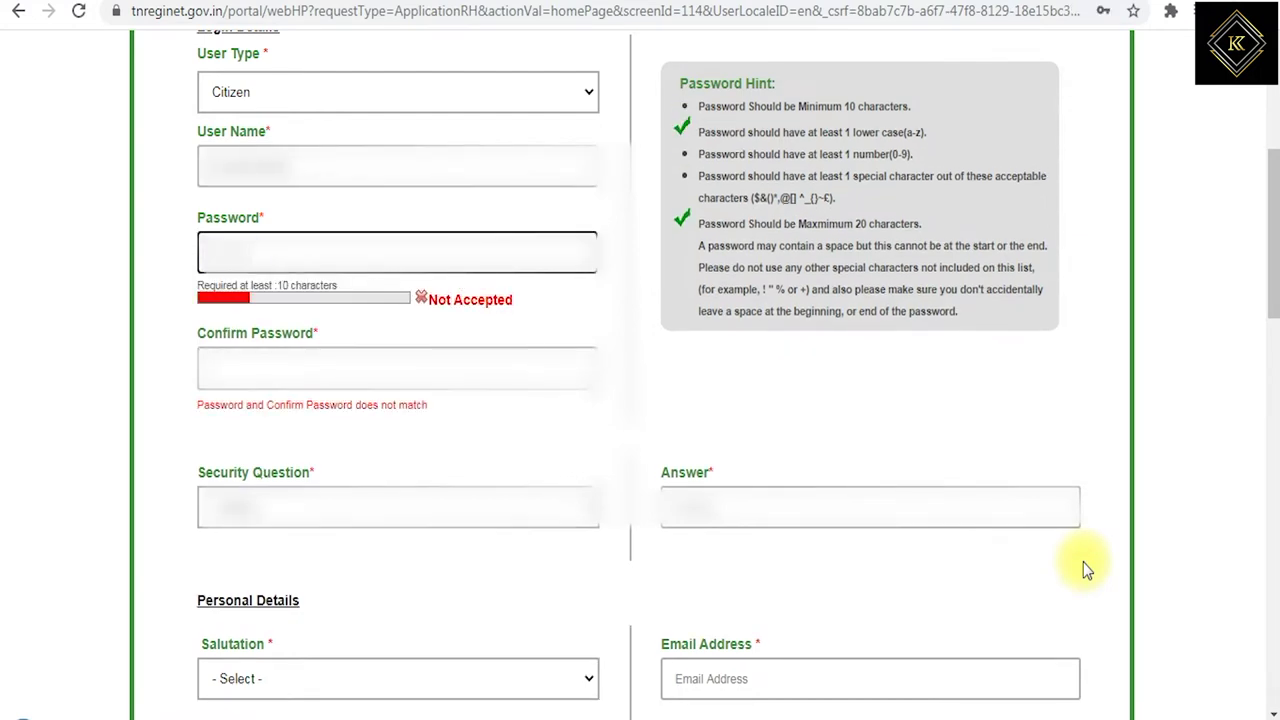
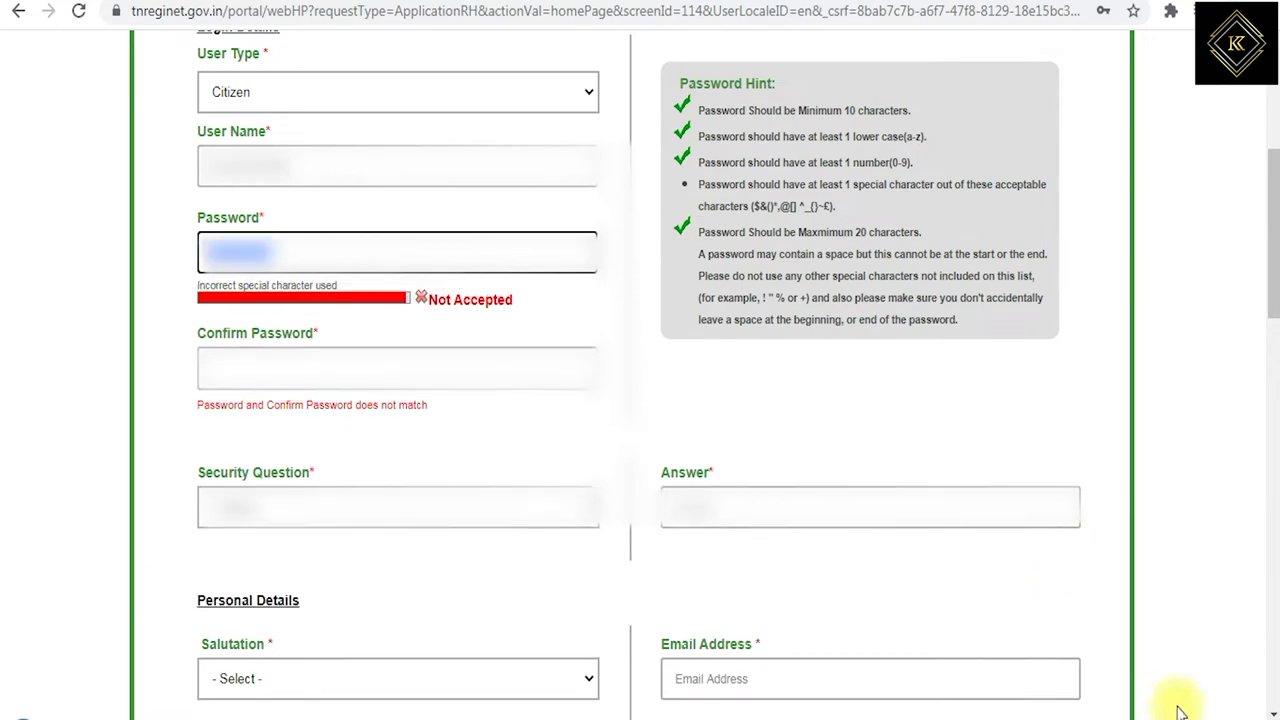
left_click(1171, 706)
Step: Confirm the password and answer the security question 'What is your nickname?'
left_click(344, 352)
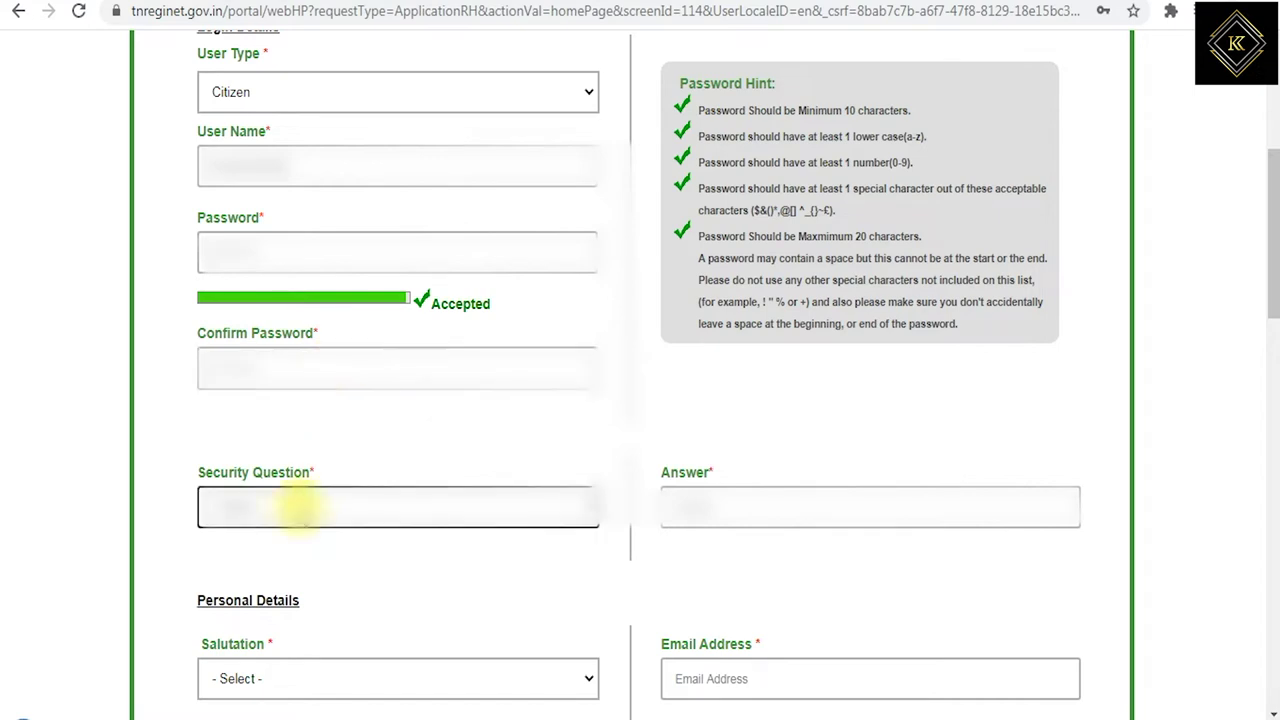
left_click(265, 495)
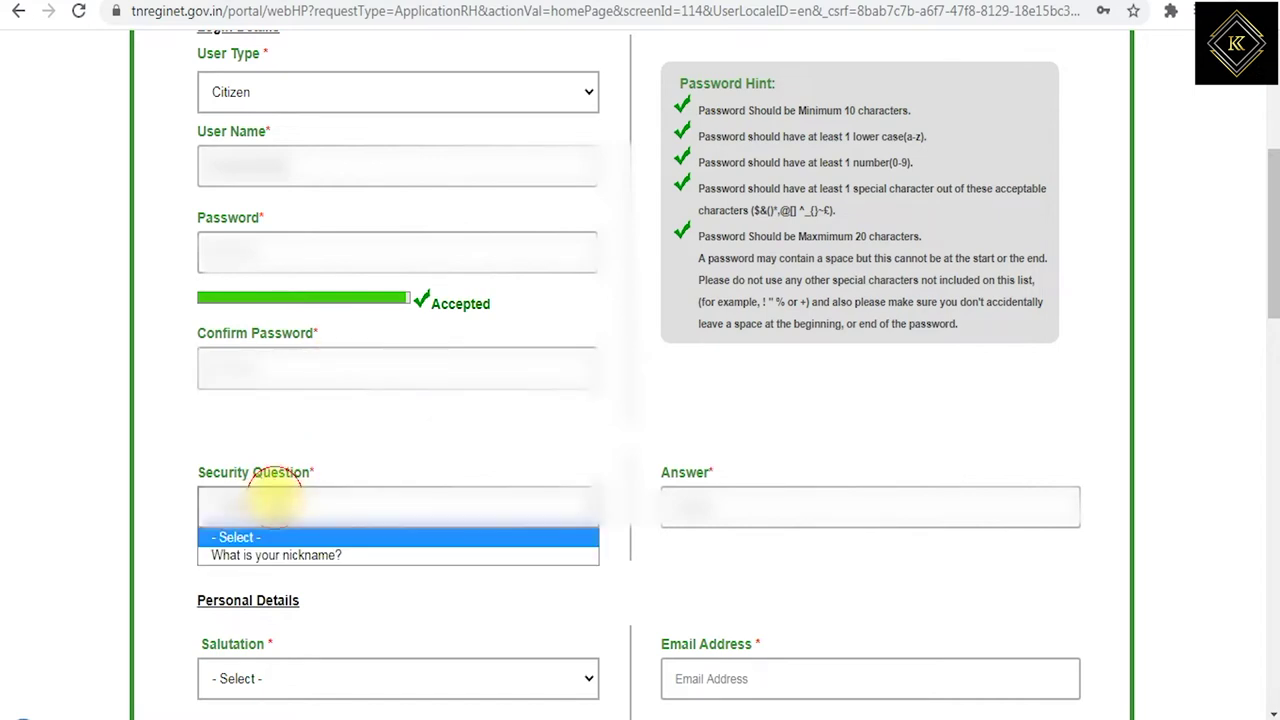
left_click(278, 555)
left_click(675, 510)
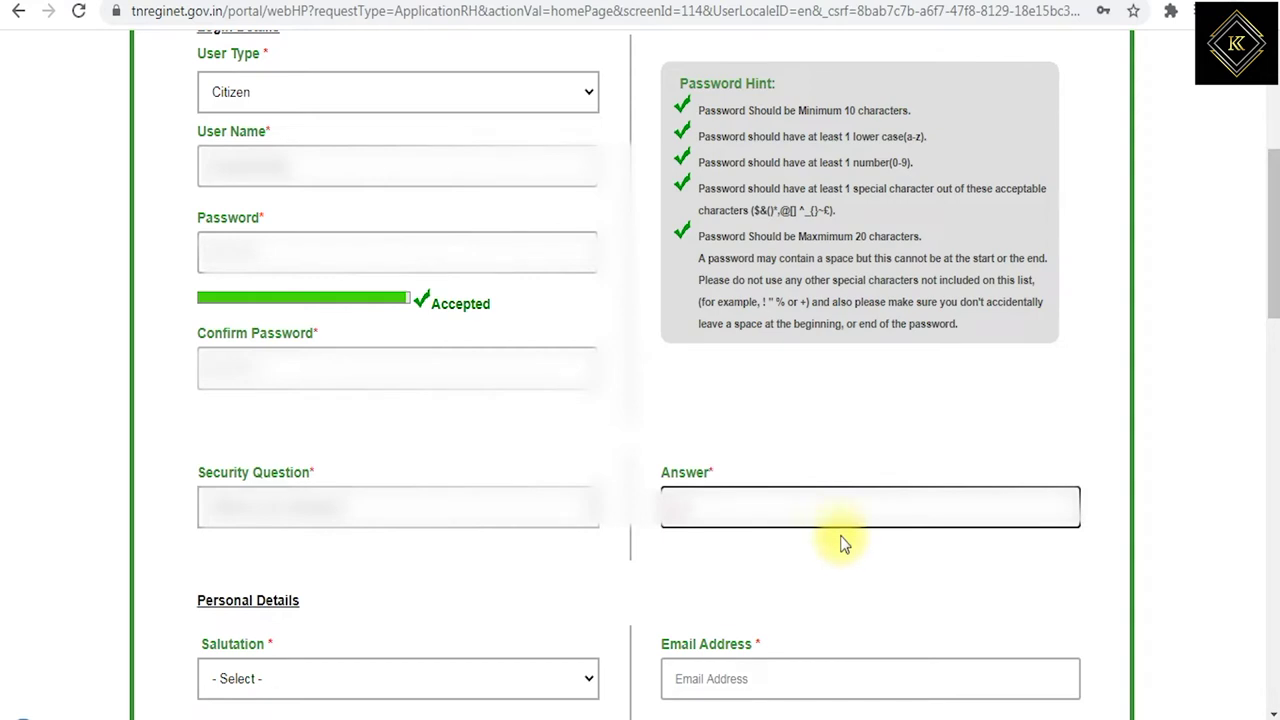
scroll(1190, 692, "down", 5)
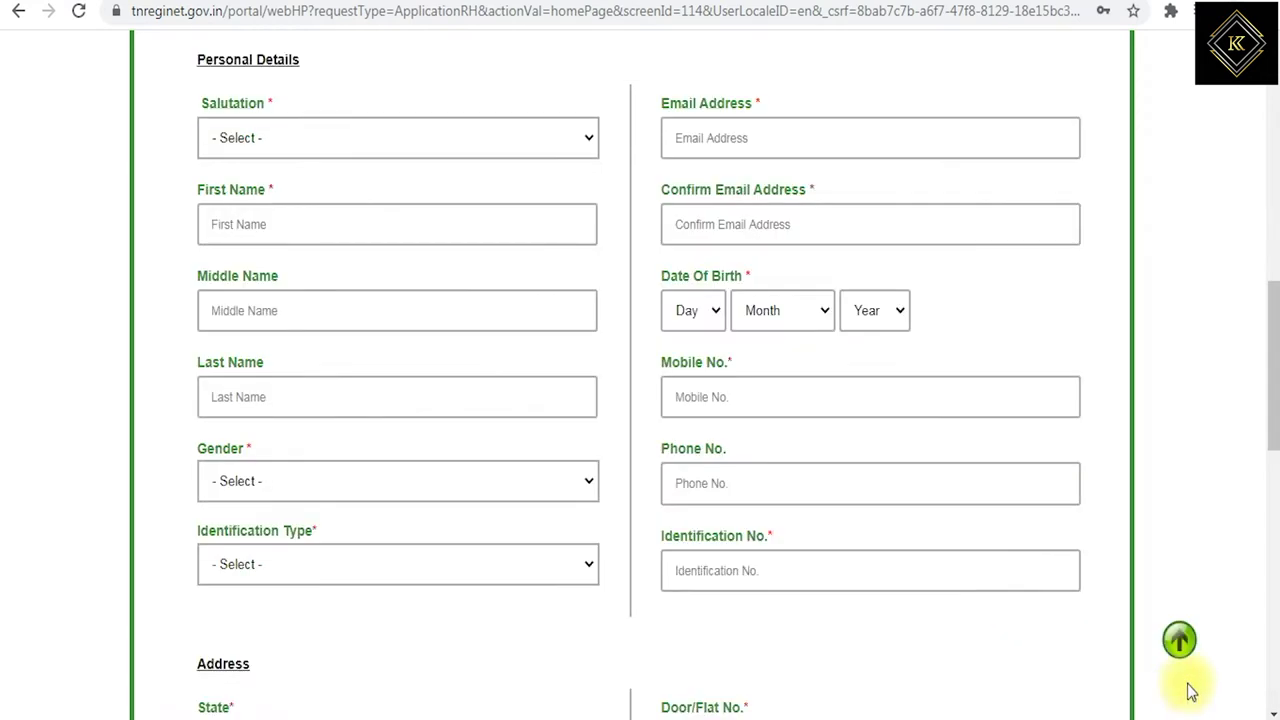
Step: Set salutation Mr., fill the name fields and choose Uidai-Aadhaar as identification type
left_click(320, 143)
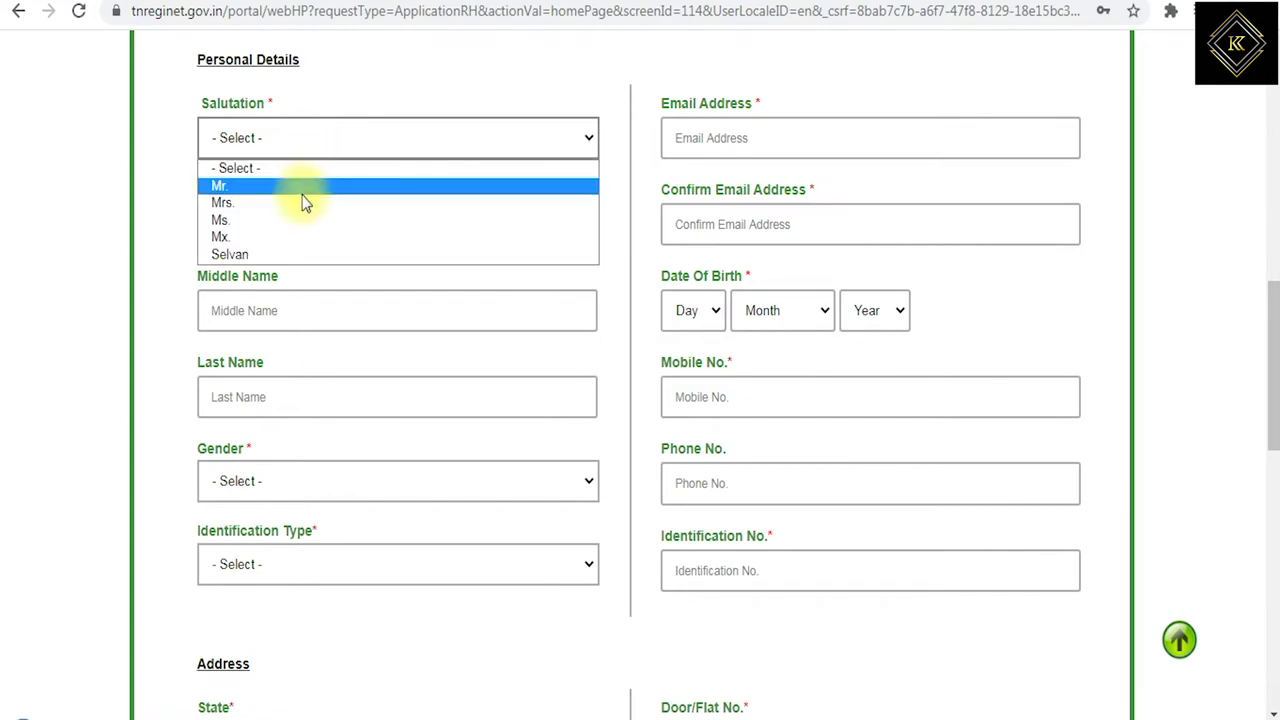
left_click(302, 188)
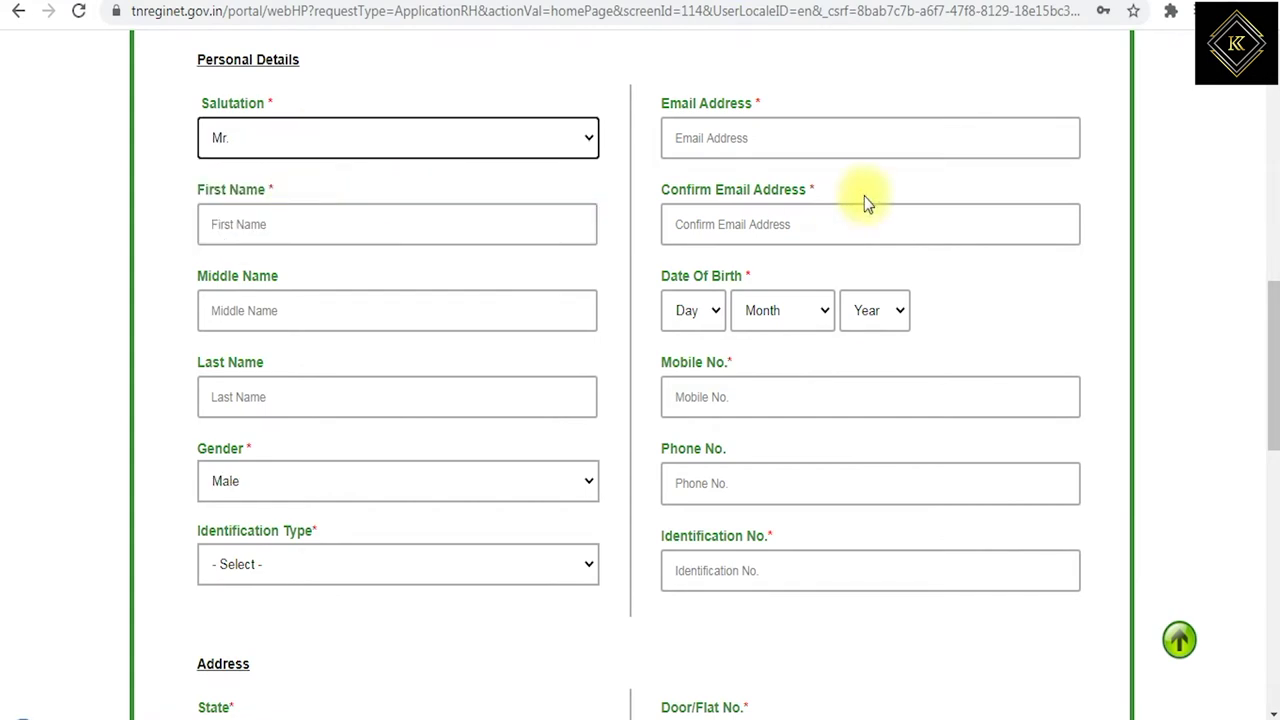
left_click(249, 225)
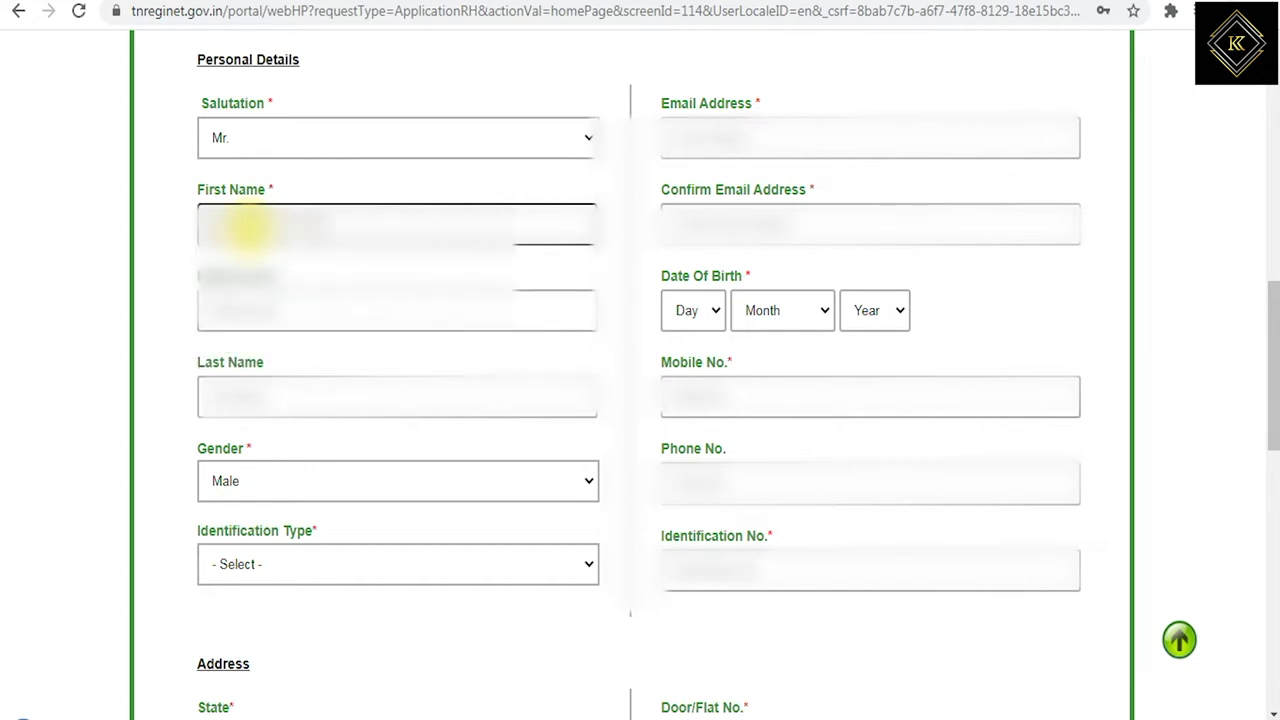
key("Tab")
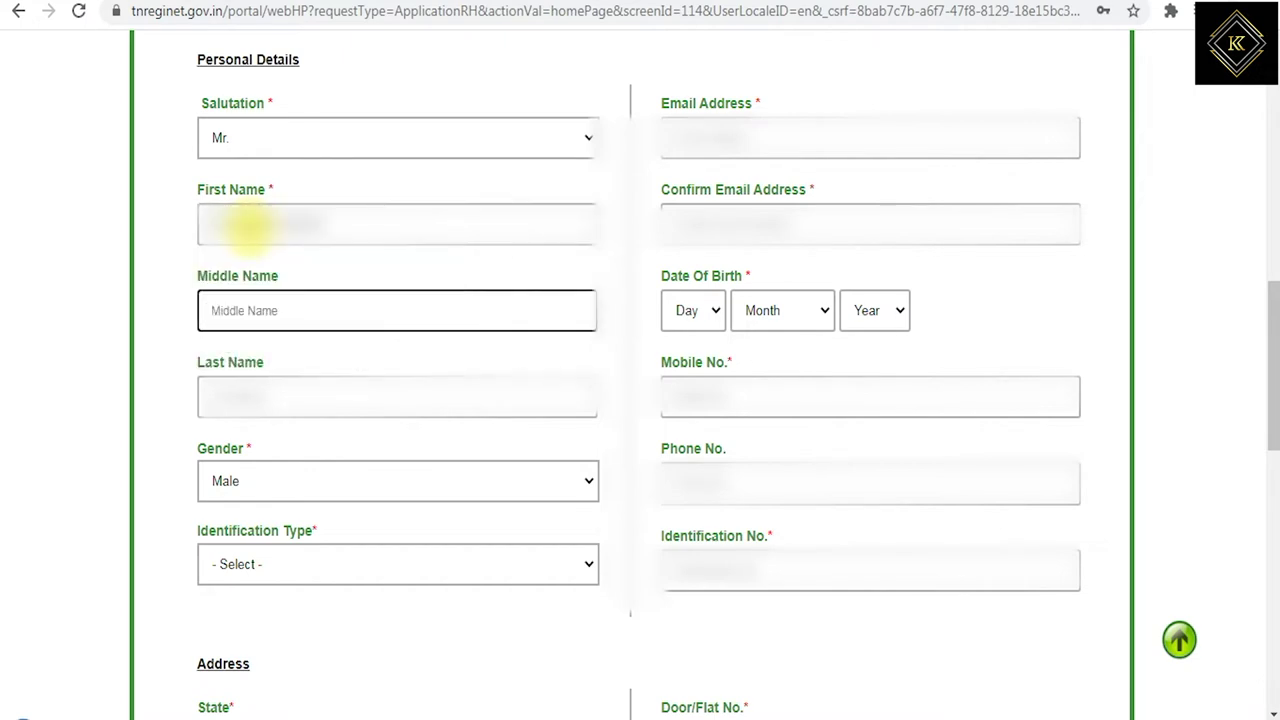
left_click_drag(262, 224, 470, 226)
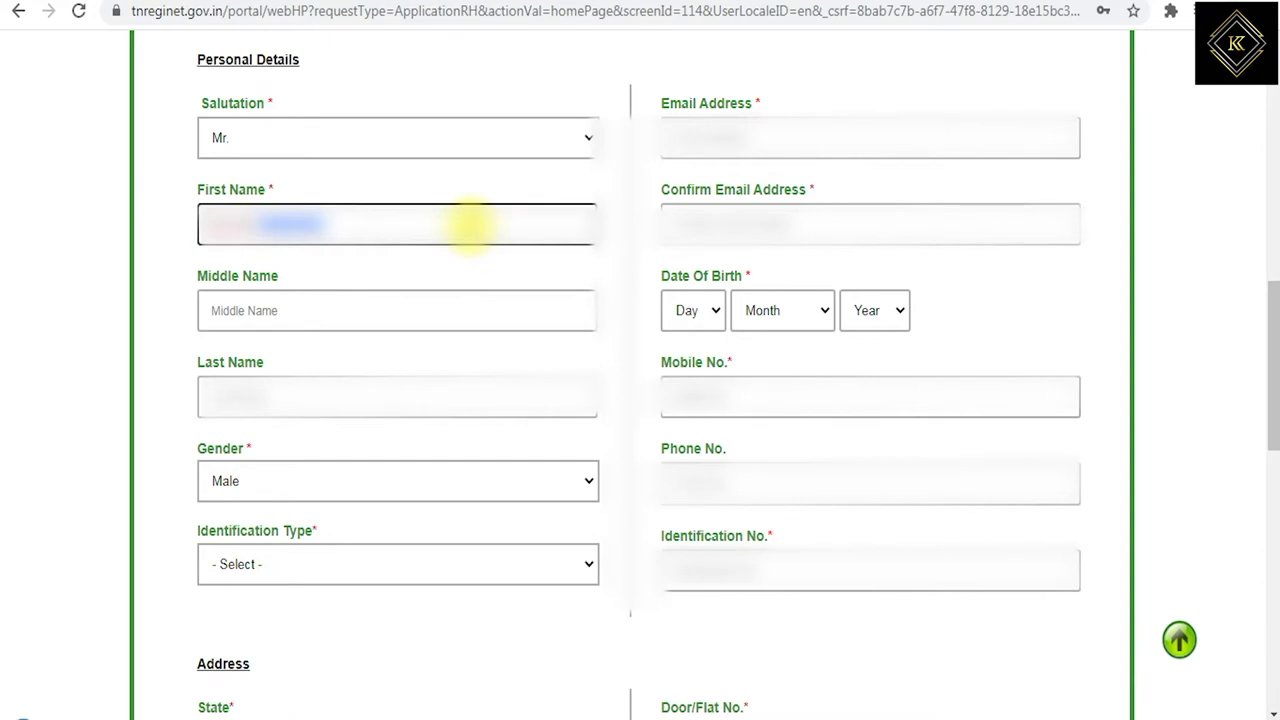
key("Tab")
key("Tab")
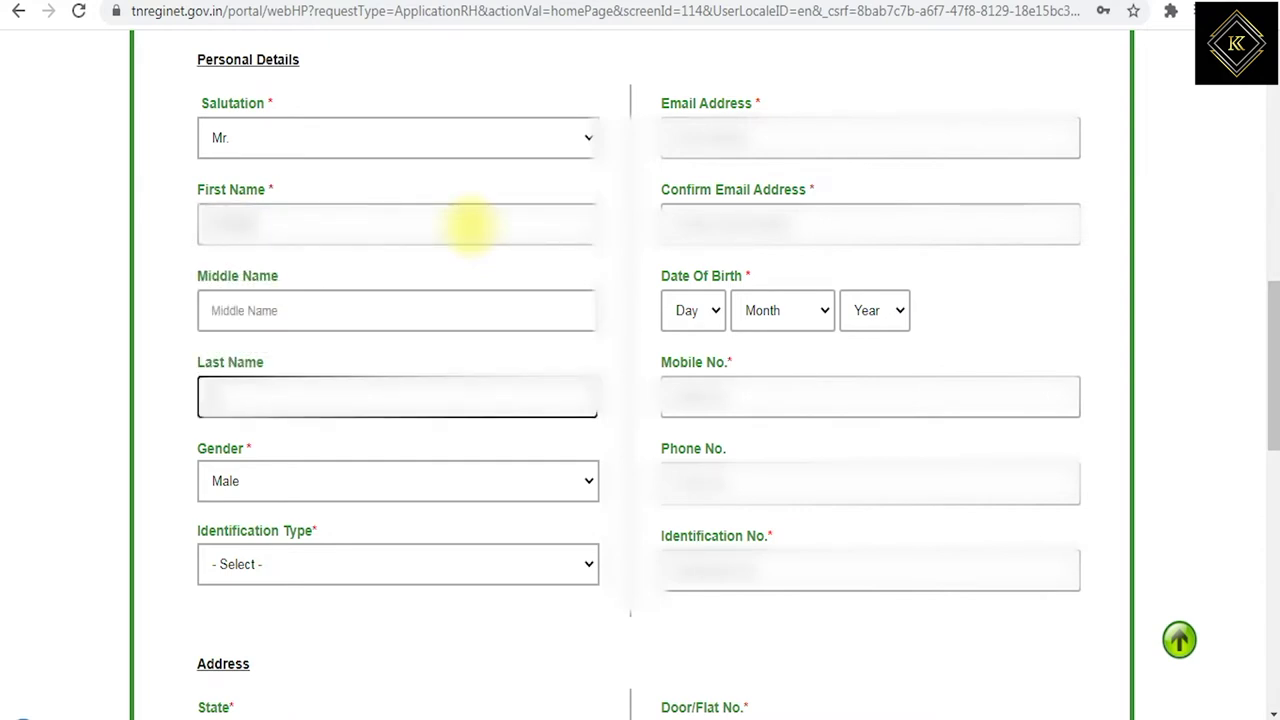
key("Tab")
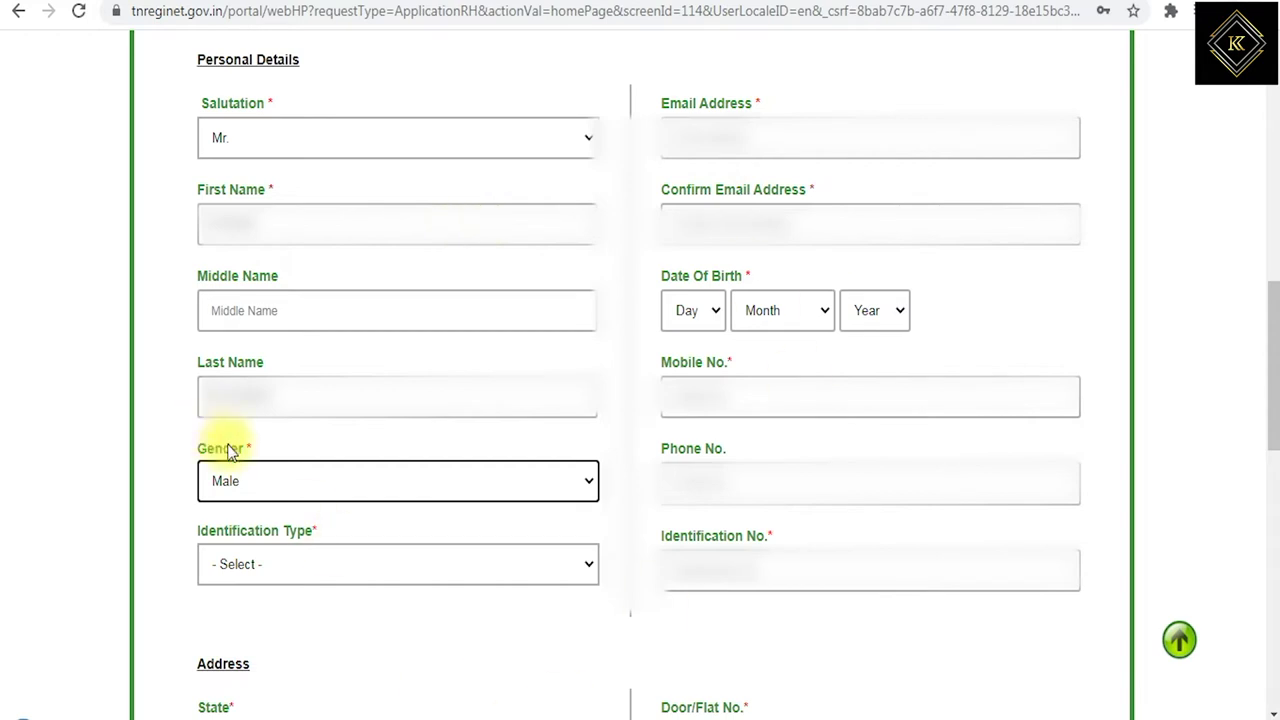
left_click(242, 565)
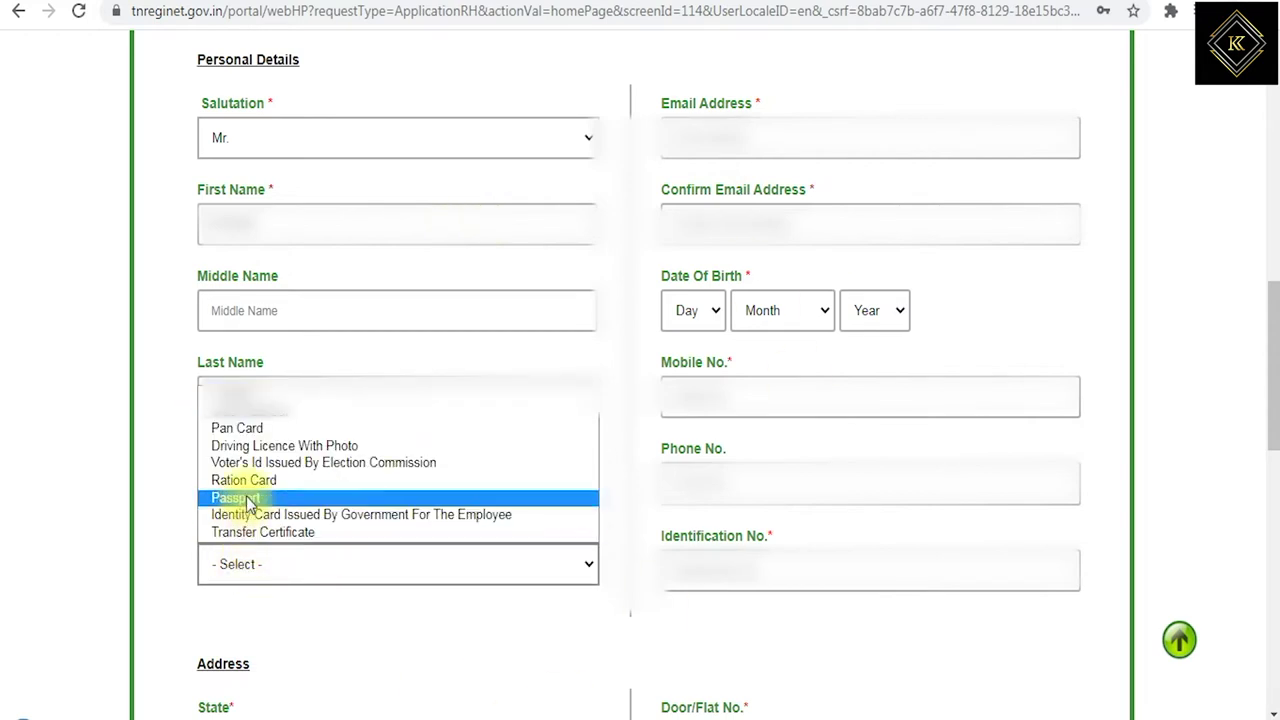
left_click(277, 414)
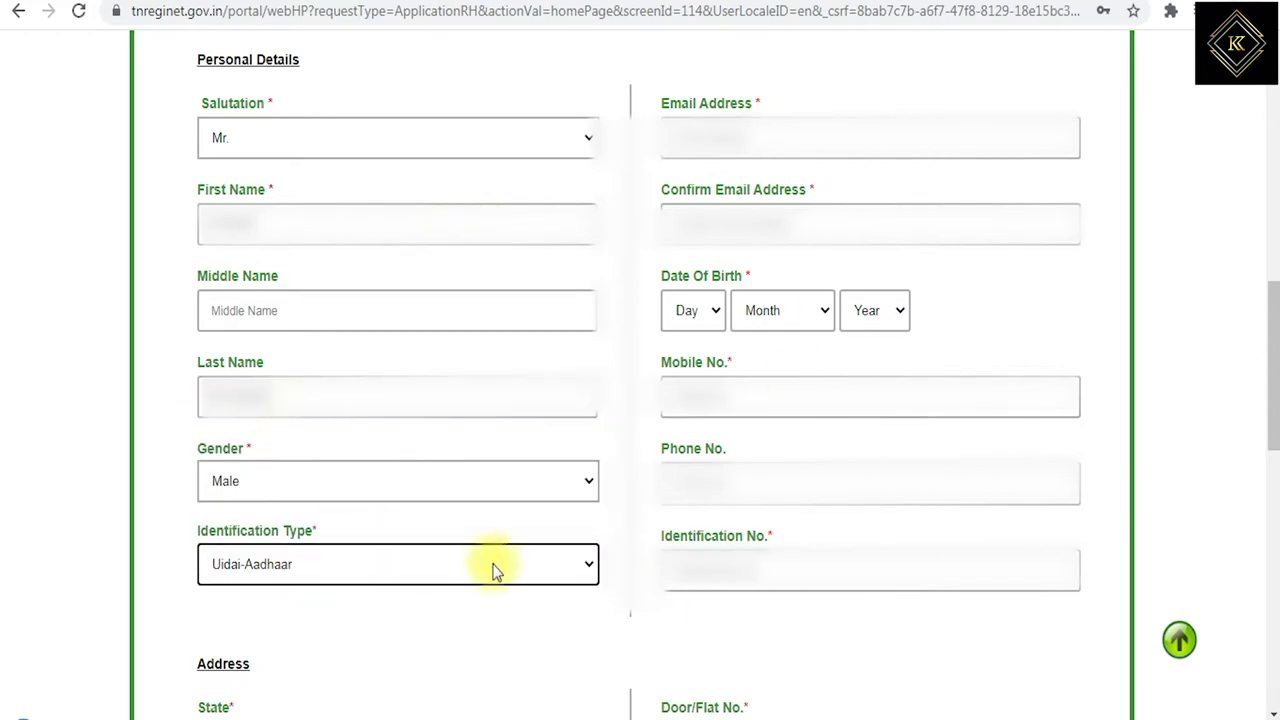
Step: Fill the email address and confirm email from saved suggestions
left_click(713, 150)
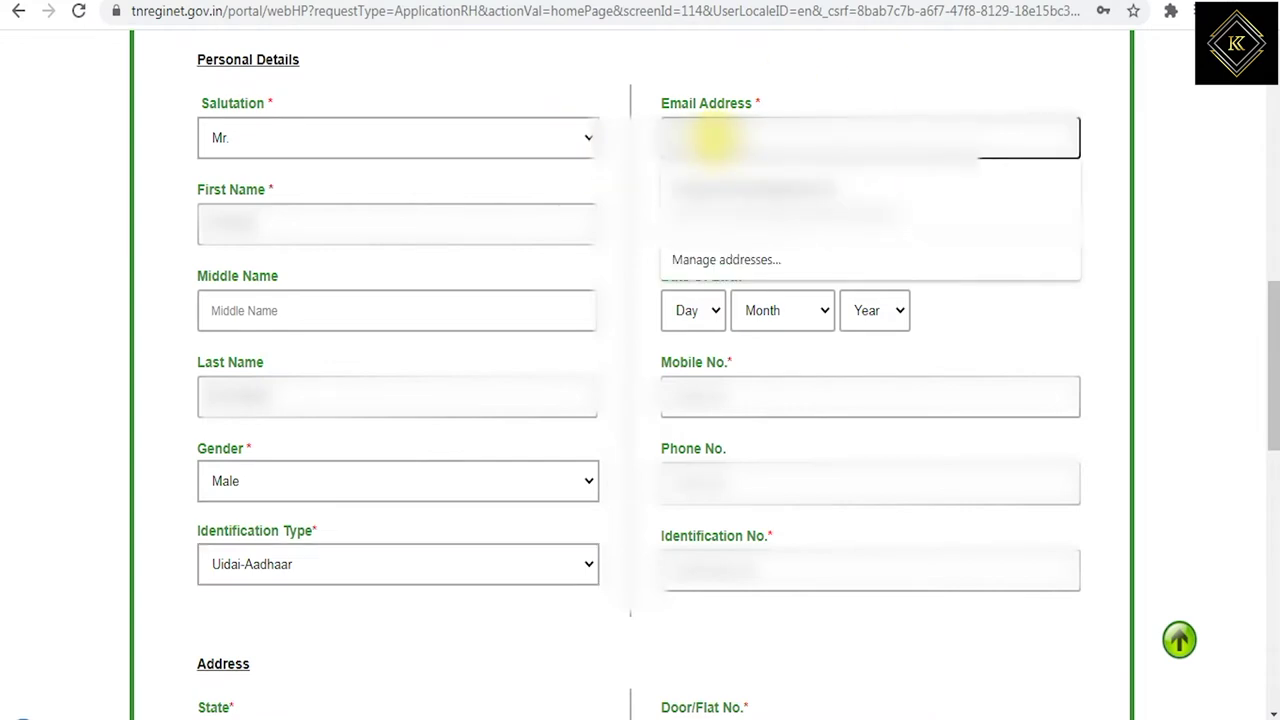
type("gmail")
left_click(714, 214)
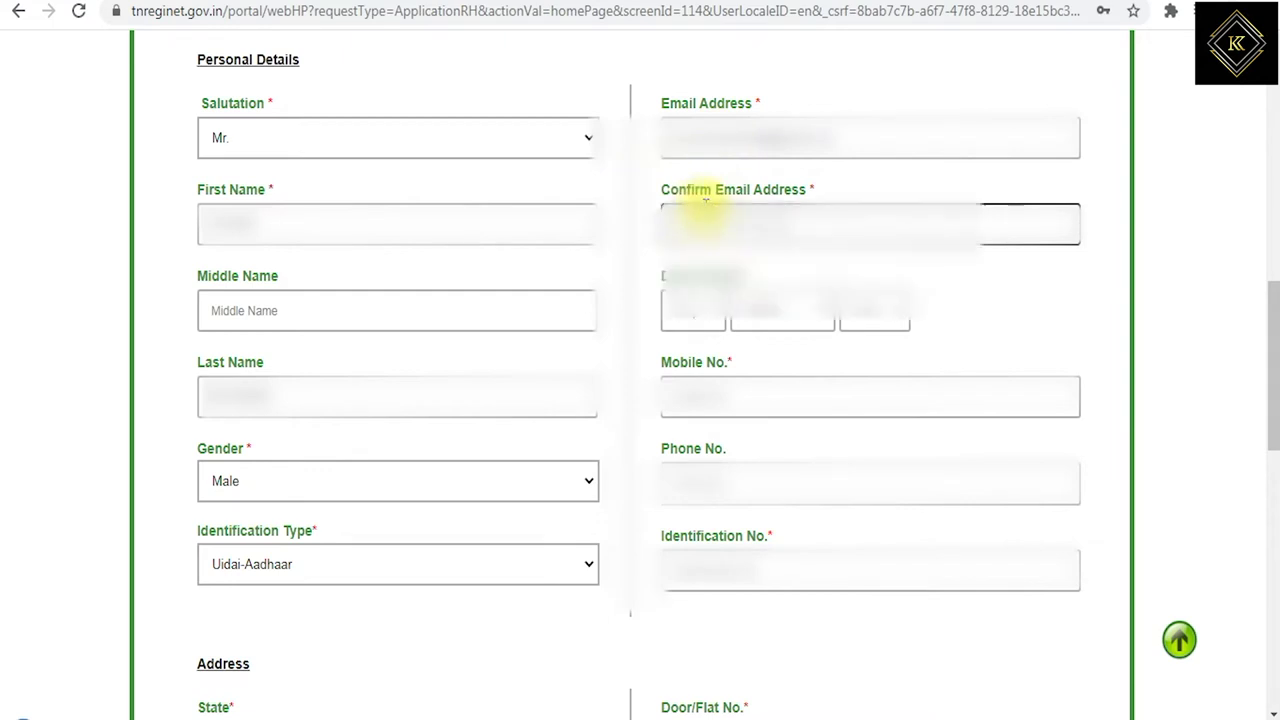
left_click(705, 206)
type("kumar")
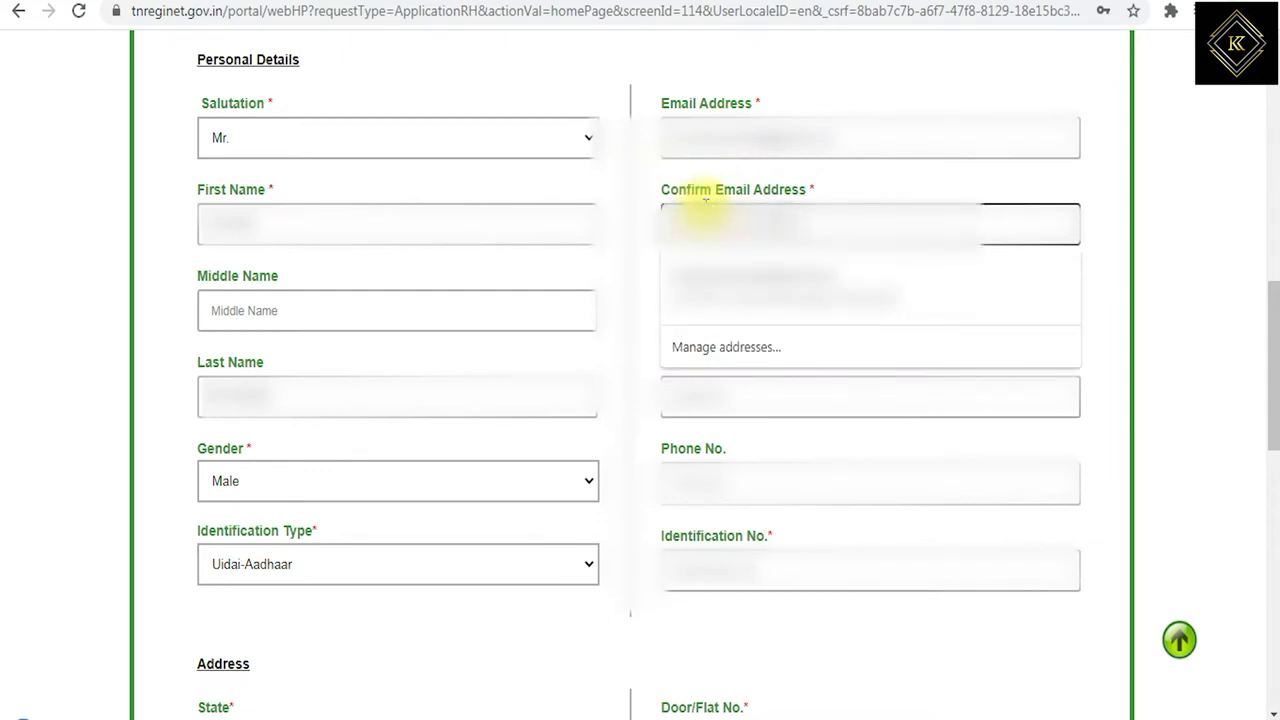
left_click(837, 200)
left_click(686, 310)
left_click(688, 663)
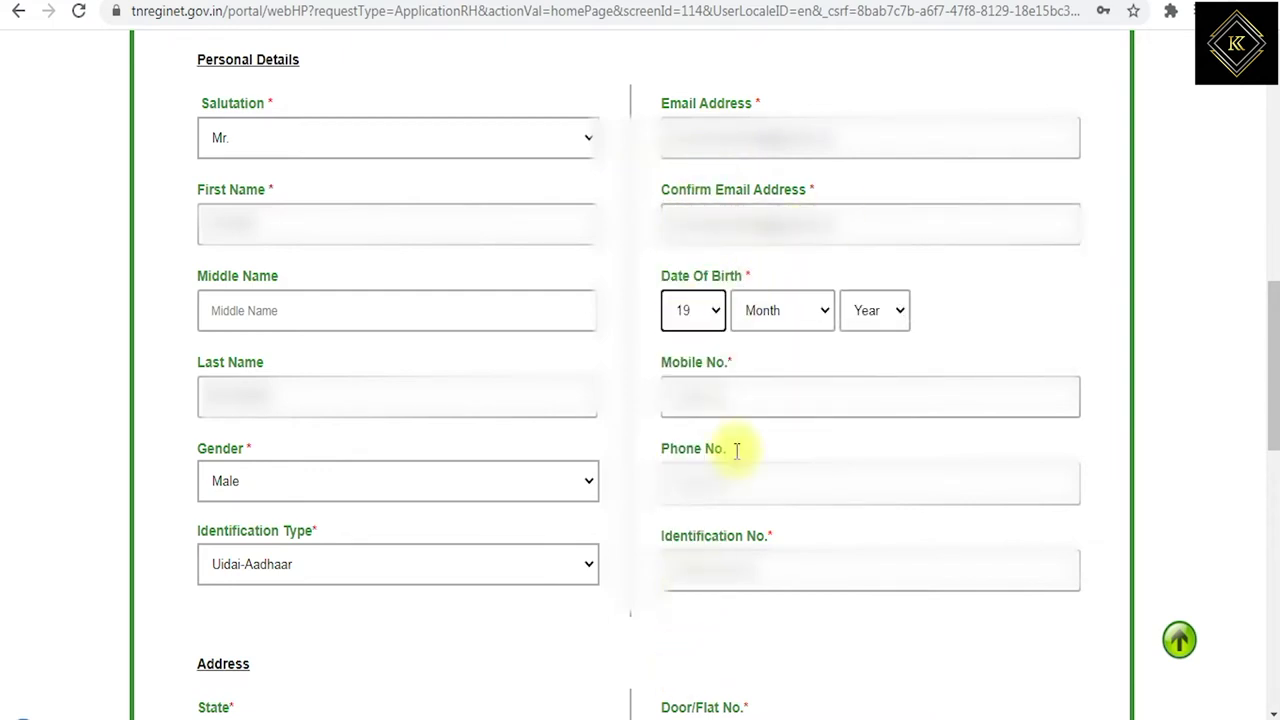
left_click(782, 310)
left_click(775, 375)
left_click(860, 314)
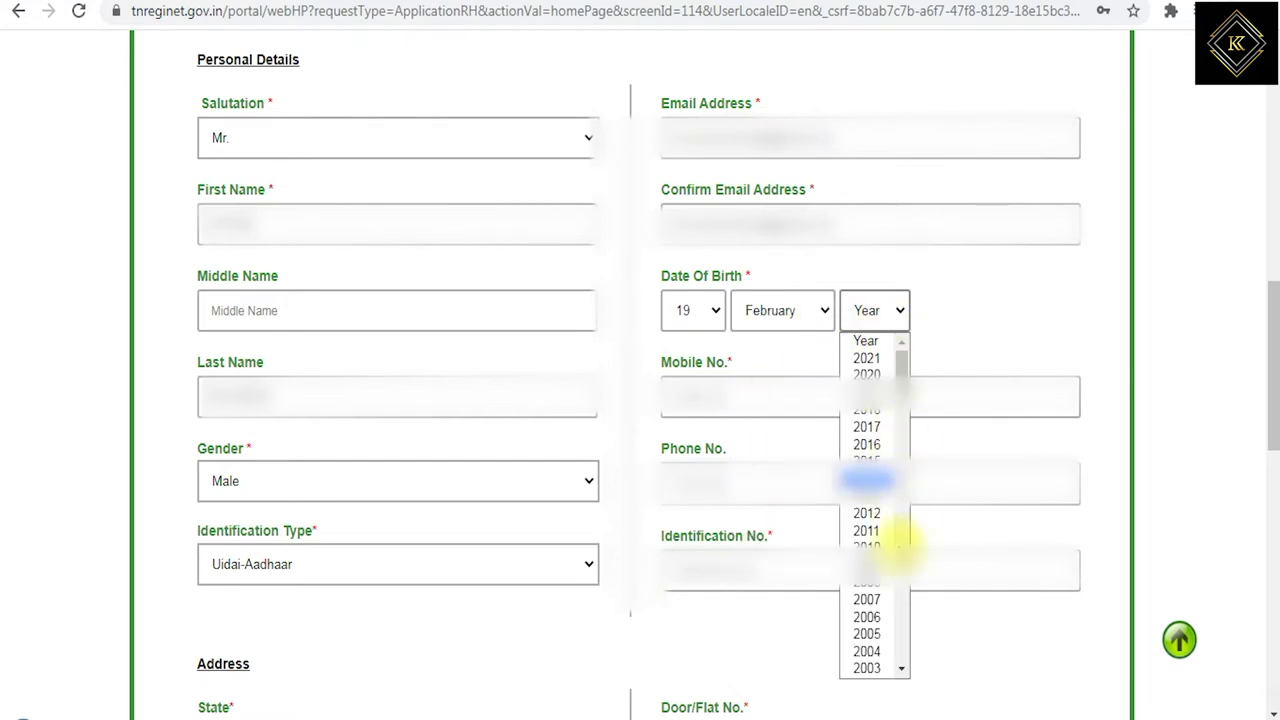
scroll(875, 590, "down", 4)
left_click(876, 458)
Step: Autofill the mobile number, then fill the phone and identification numbers
left_click(729, 388)
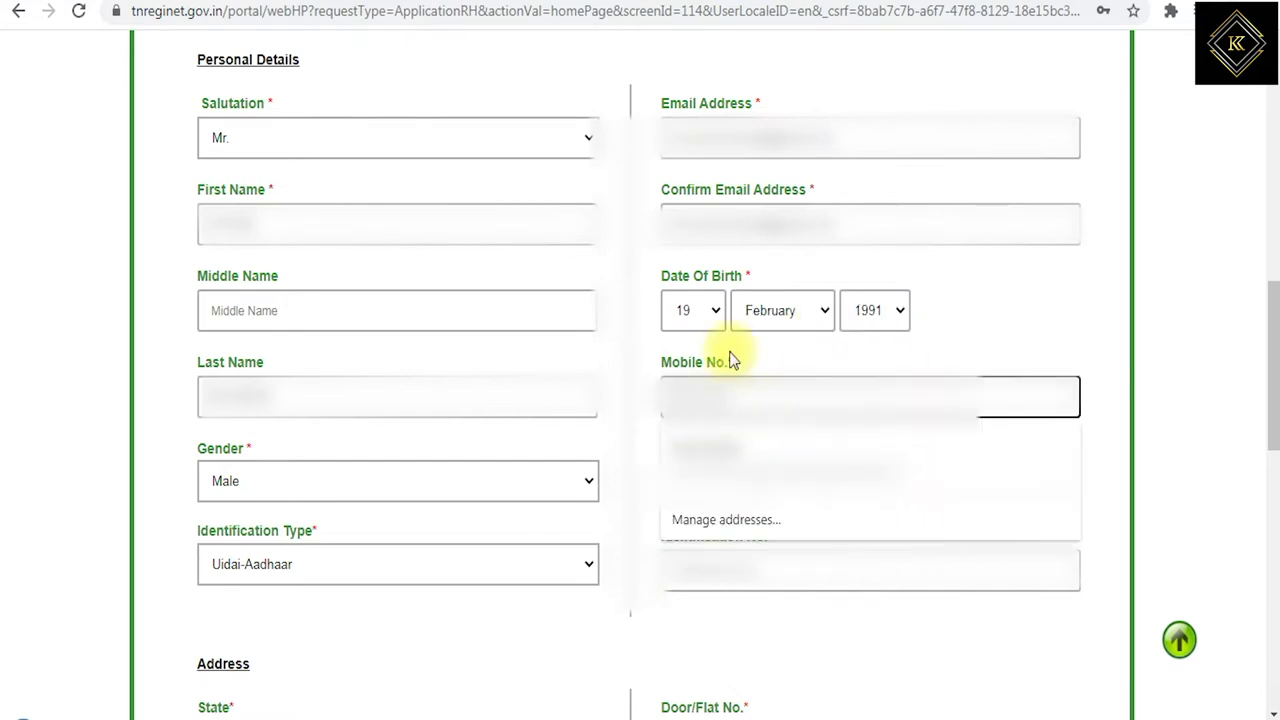
left_click(784, 456)
left_click(726, 490)
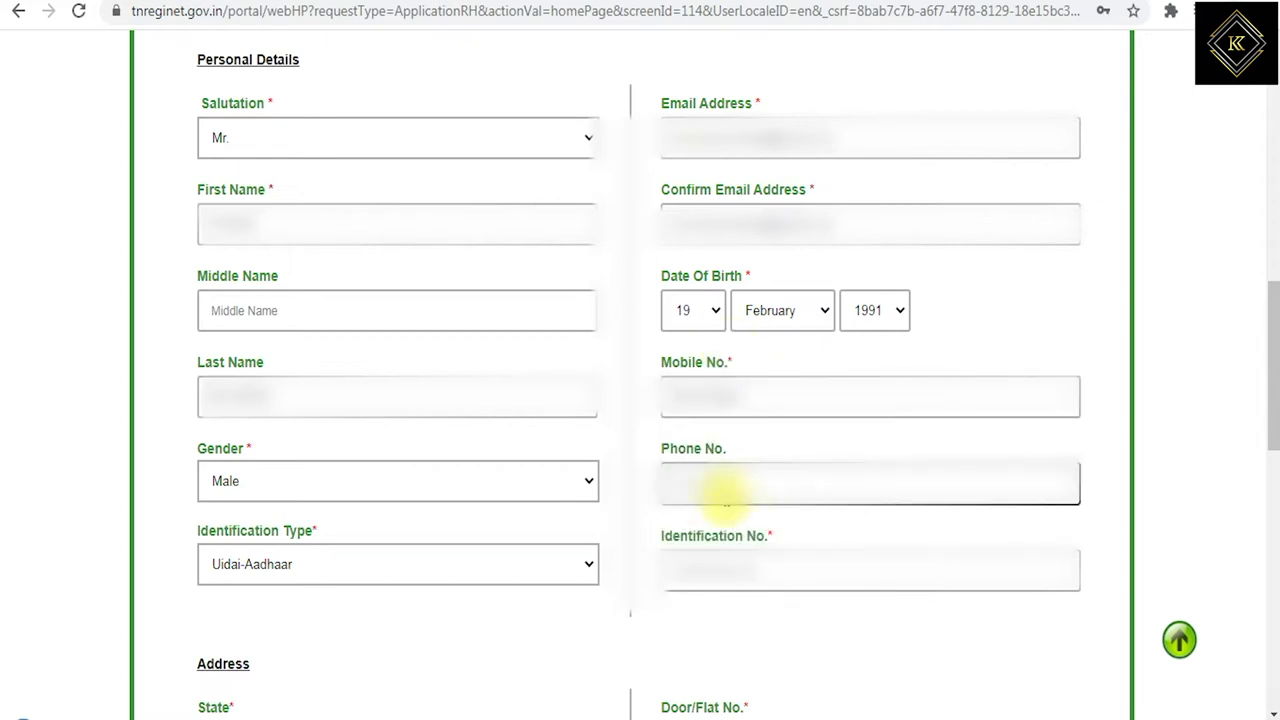
left_click(740, 585)
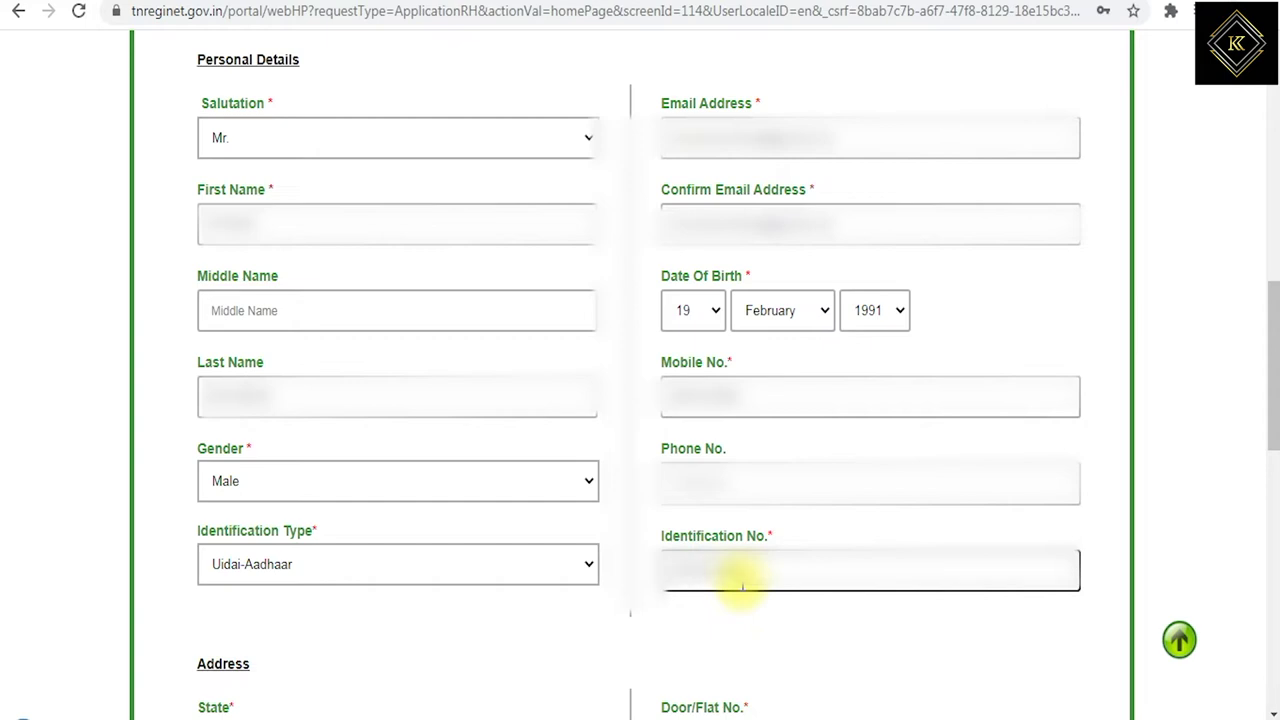
Step: Choose District Salem, fill PIN, door number and street, Village/Town 'mettur', then request the OTP
scroll(1006, 554, "down", 5)
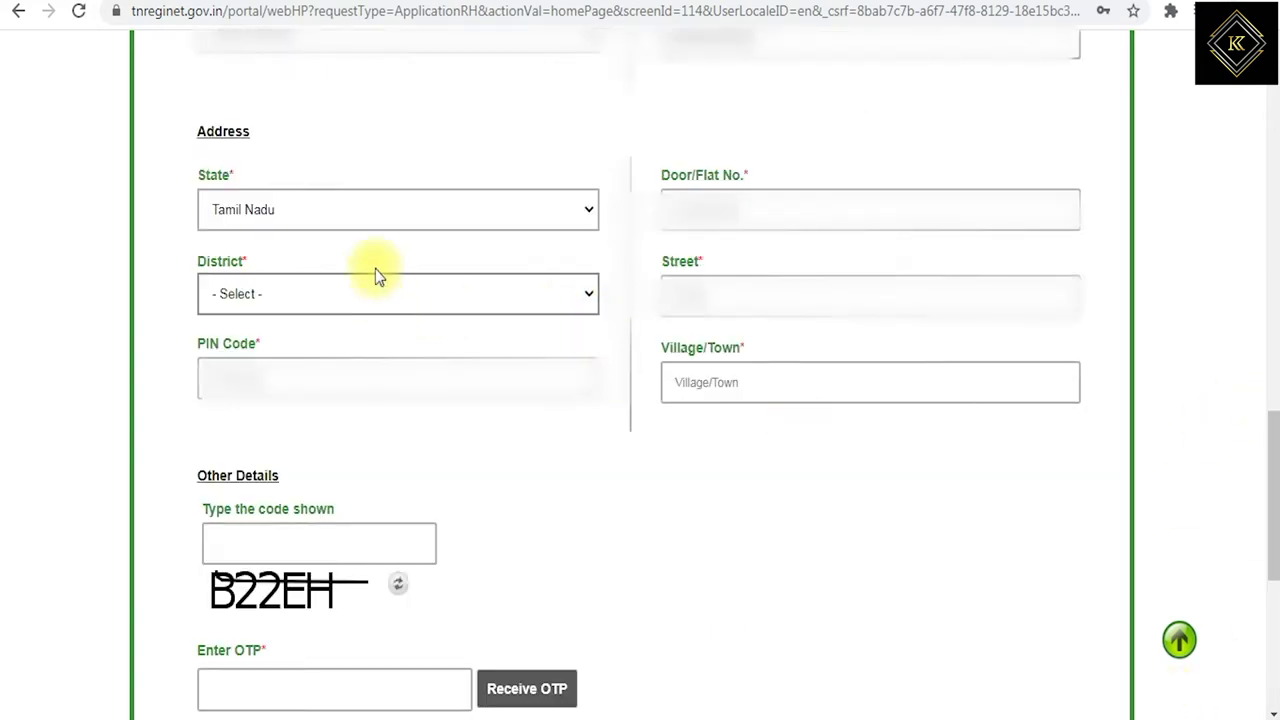
left_click(236, 296)
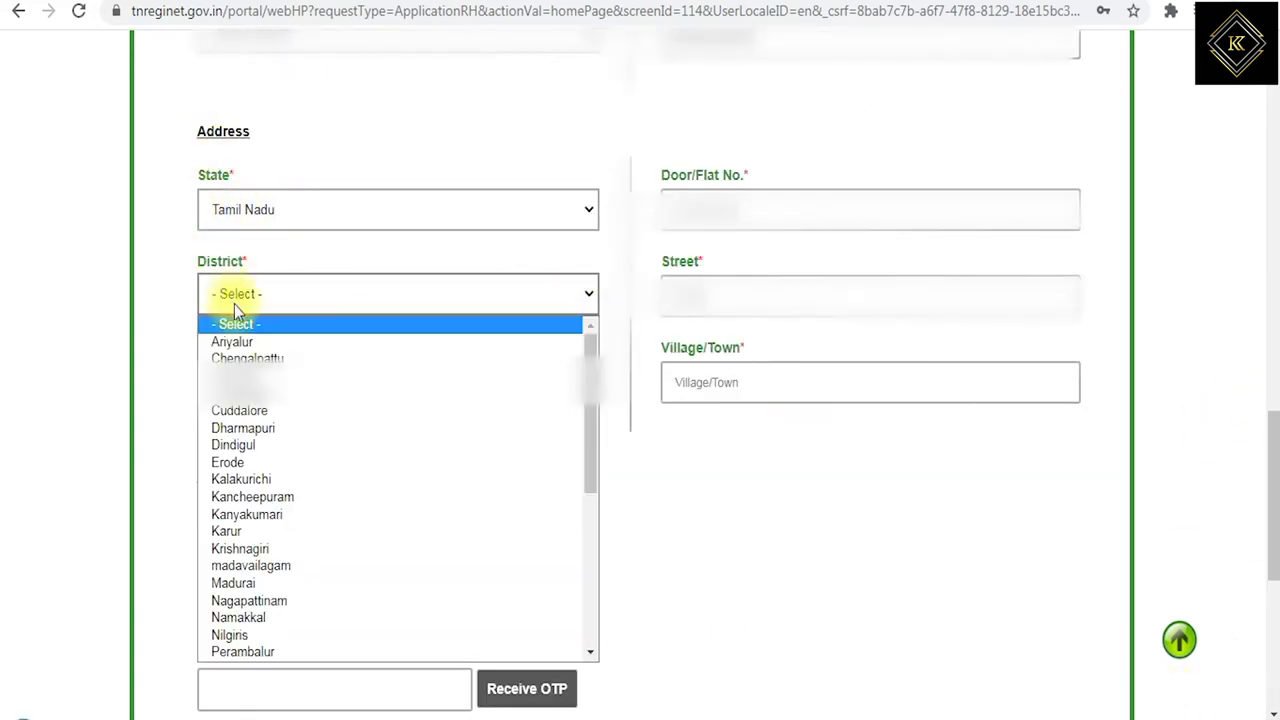
key("s")
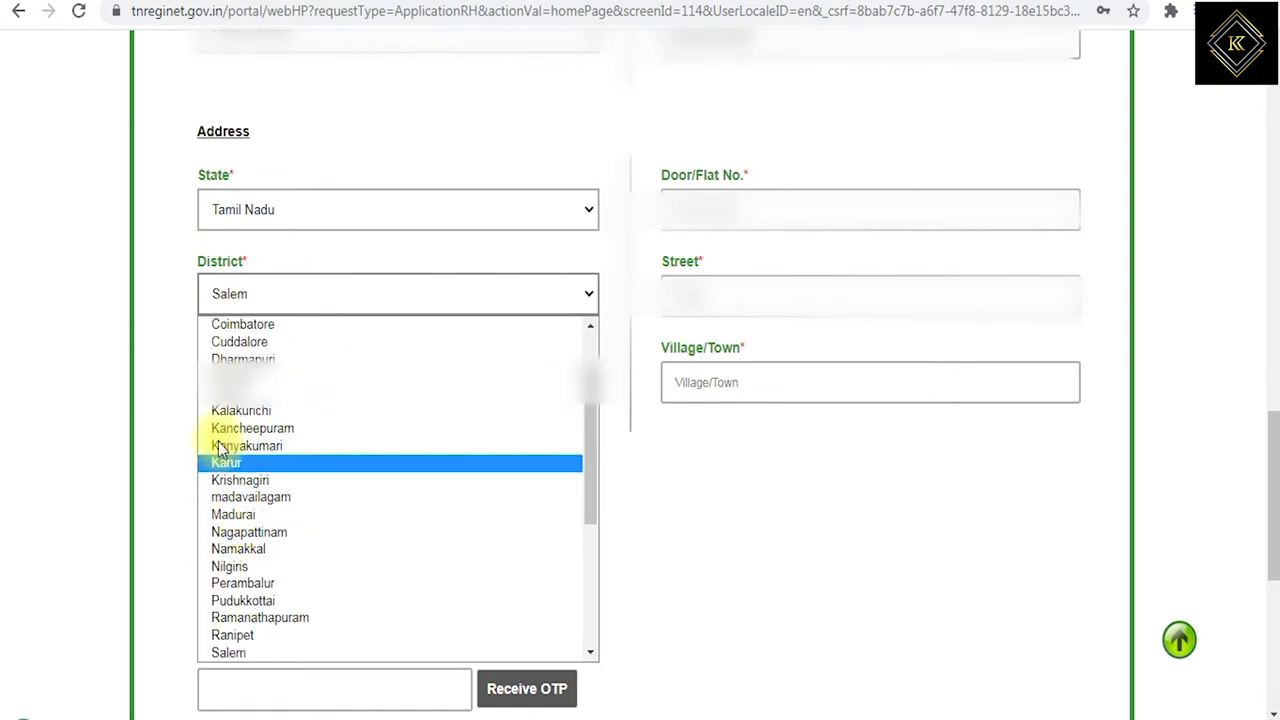
left_click(229, 294)
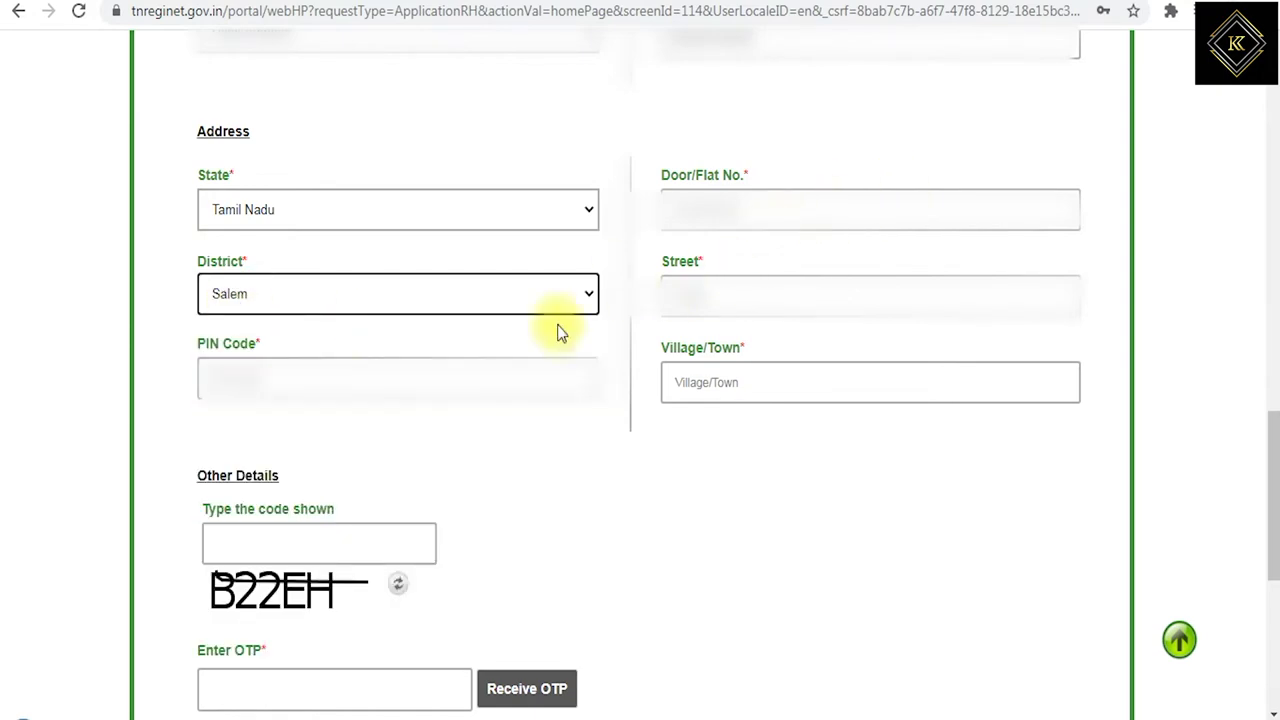
left_click(405, 378)
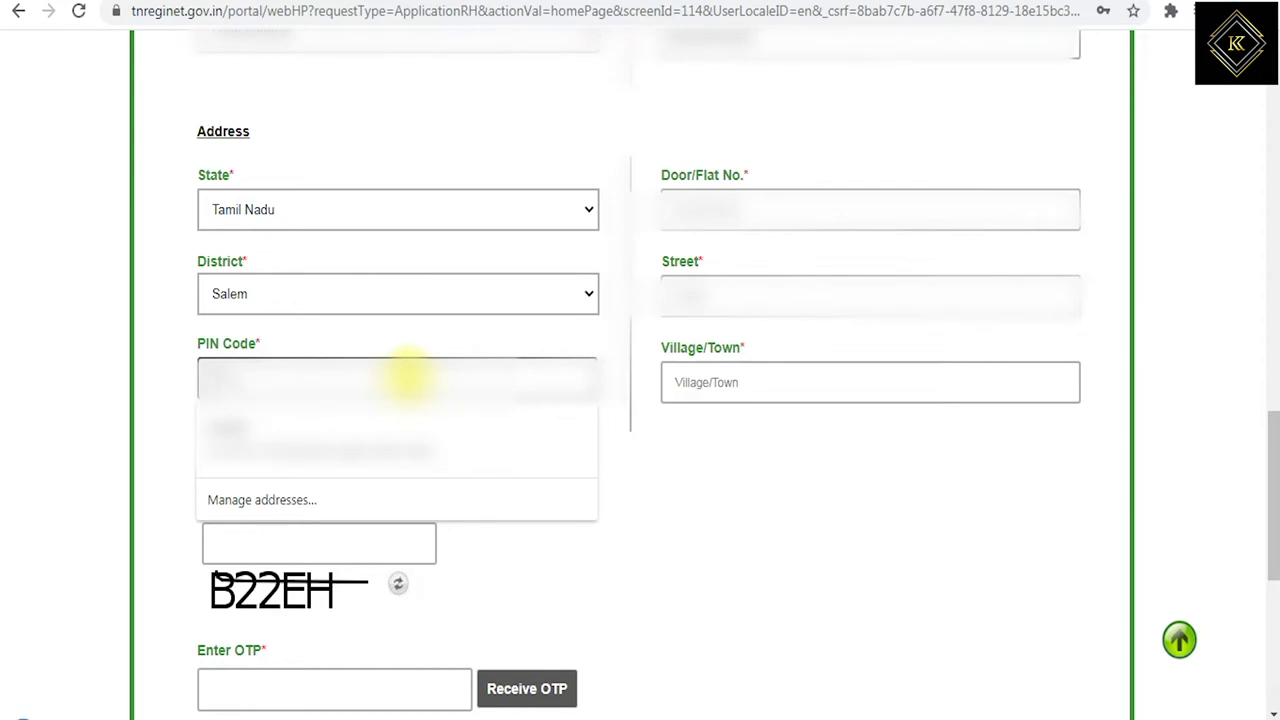
key("Tab")
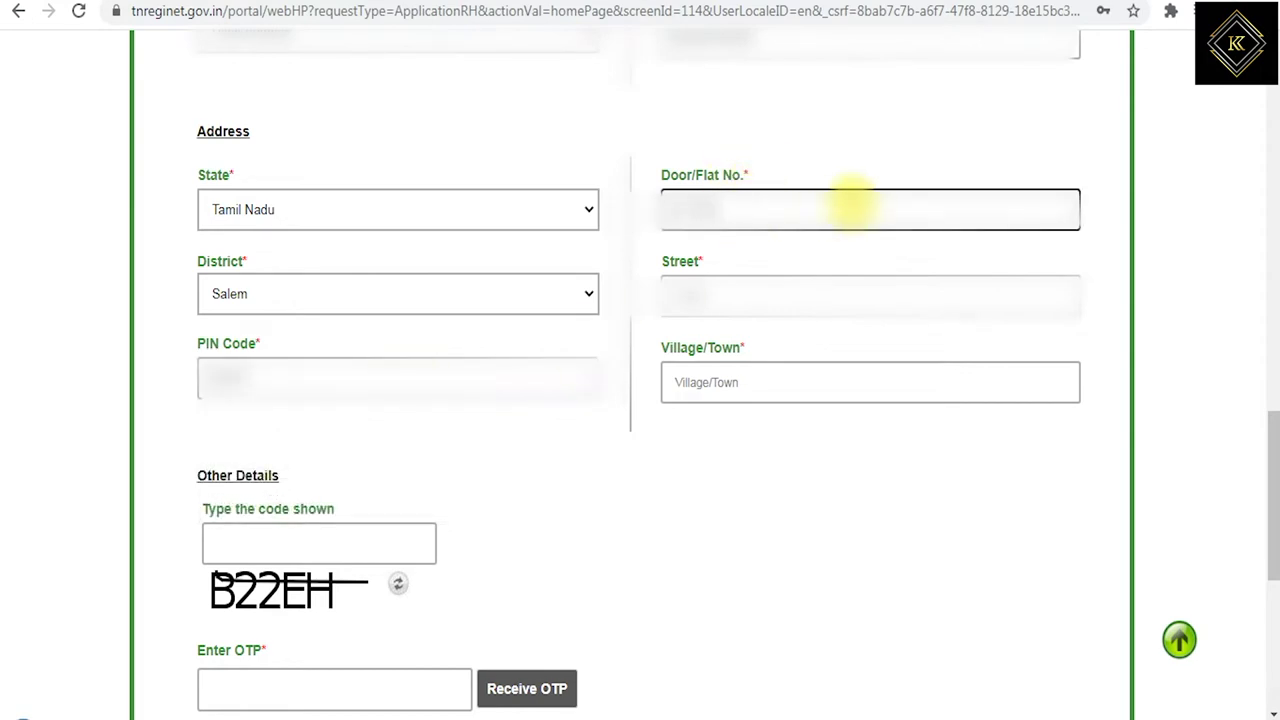
left_click(705, 297)
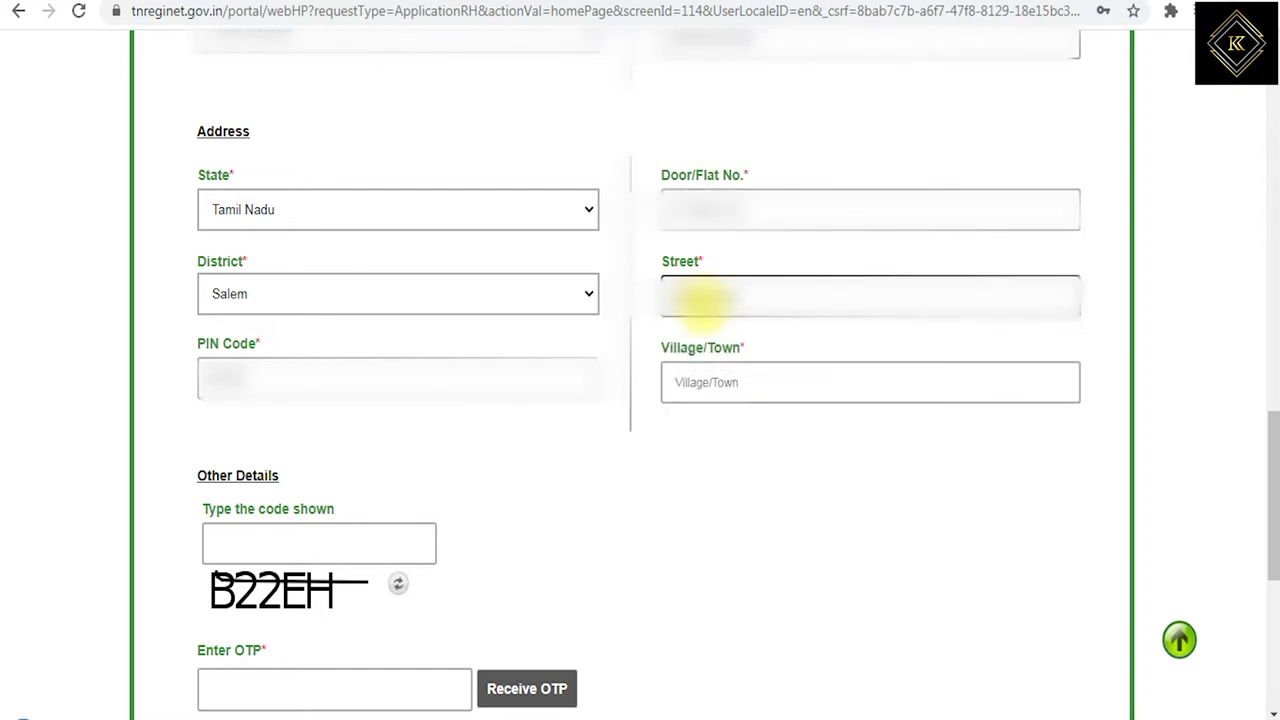
key("Tab")
type("mettur")
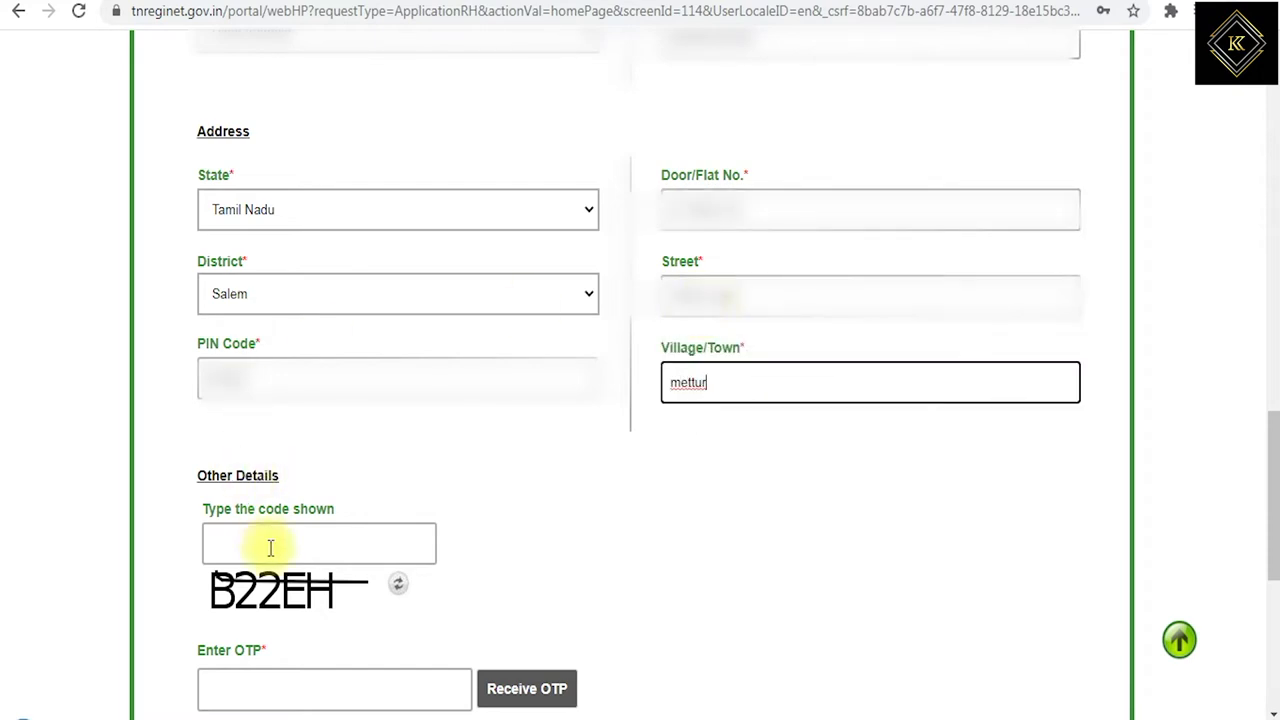
left_click(266, 547)
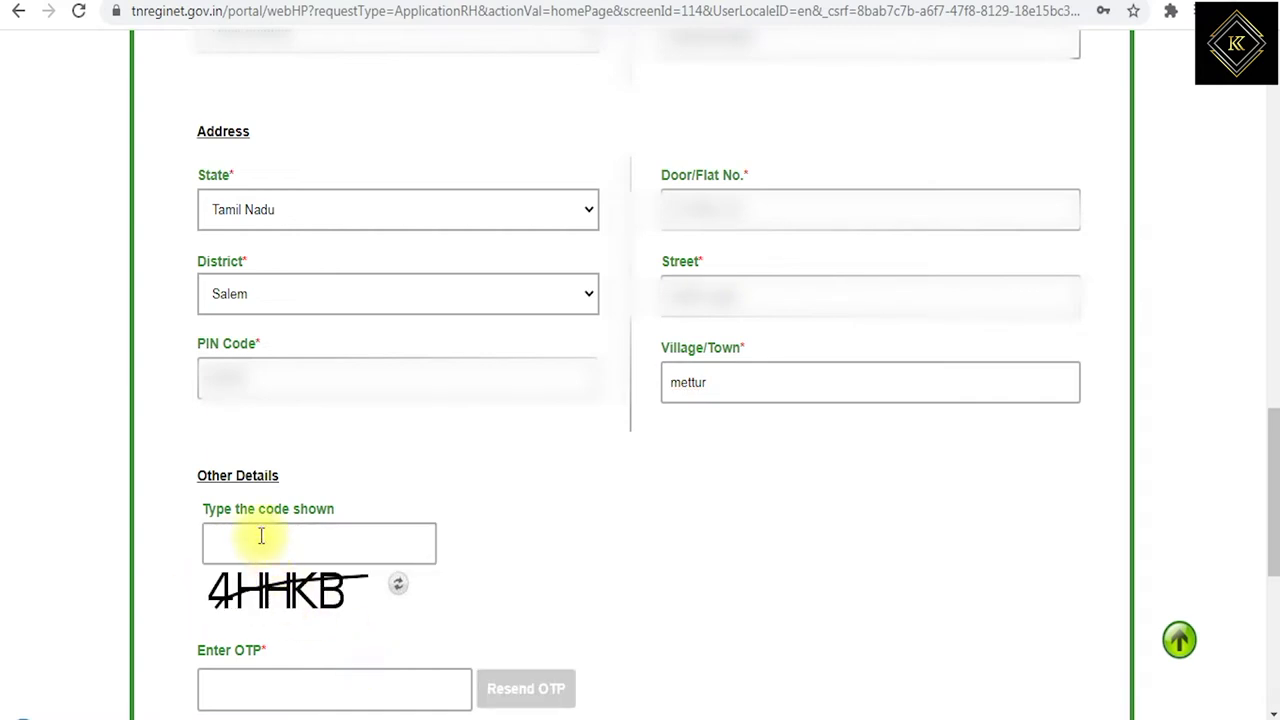
Step: Enter the captcha code and the received OTP, then submit with Complete Registration
left_click(257, 540)
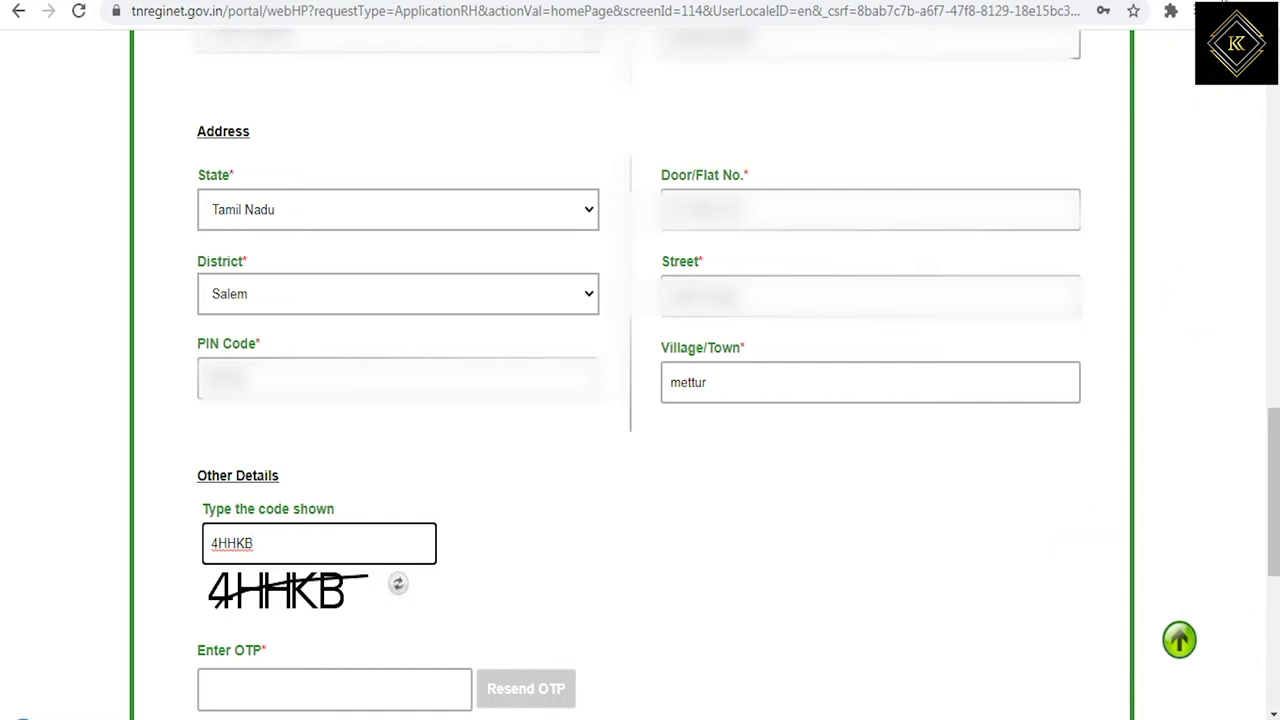
left_click(287, 693)
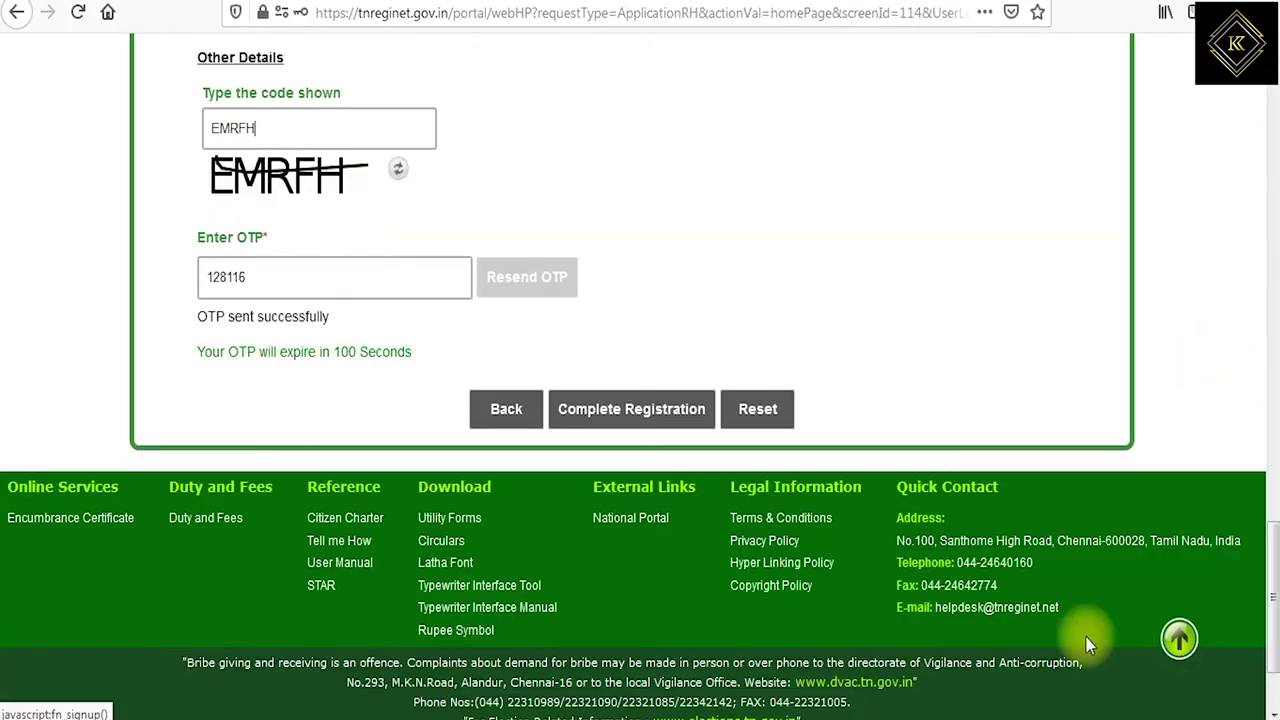
left_click(620, 412)
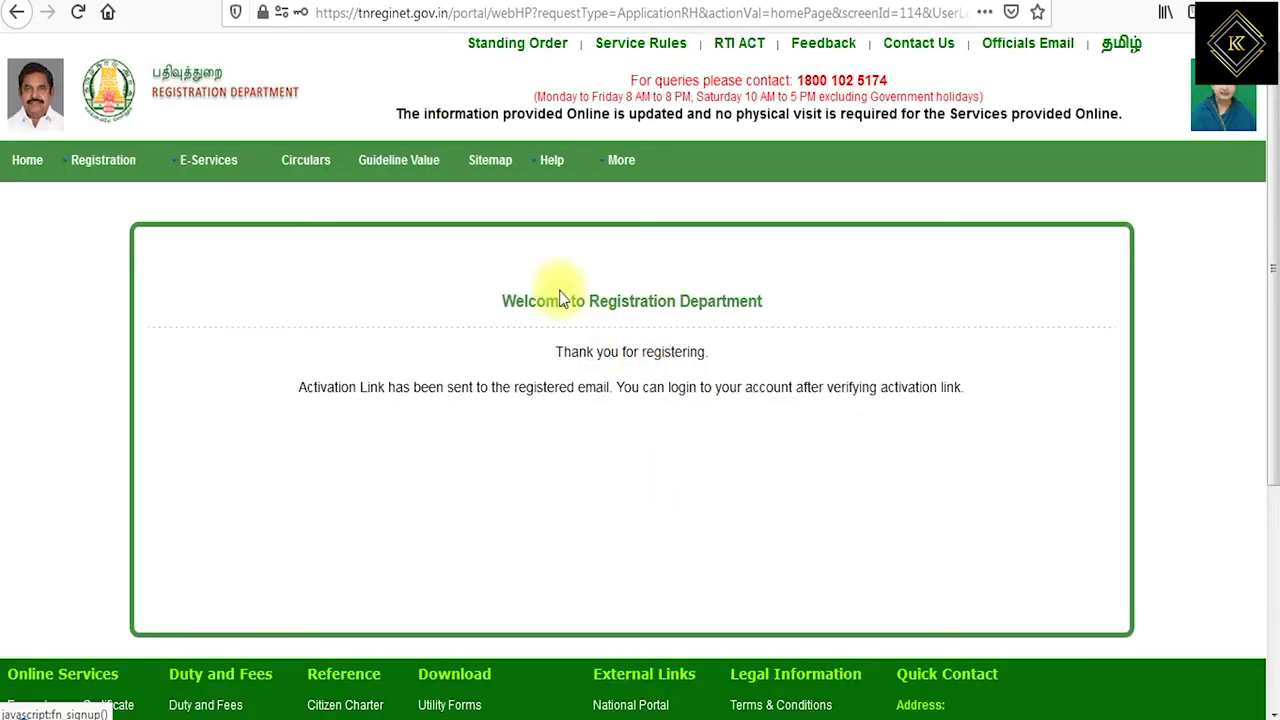
Step: Read the registration confirmation's thank-you message and activation link notice
left_click_drag(558, 300, 757, 300)
left_click_drag(593, 351, 690, 352)
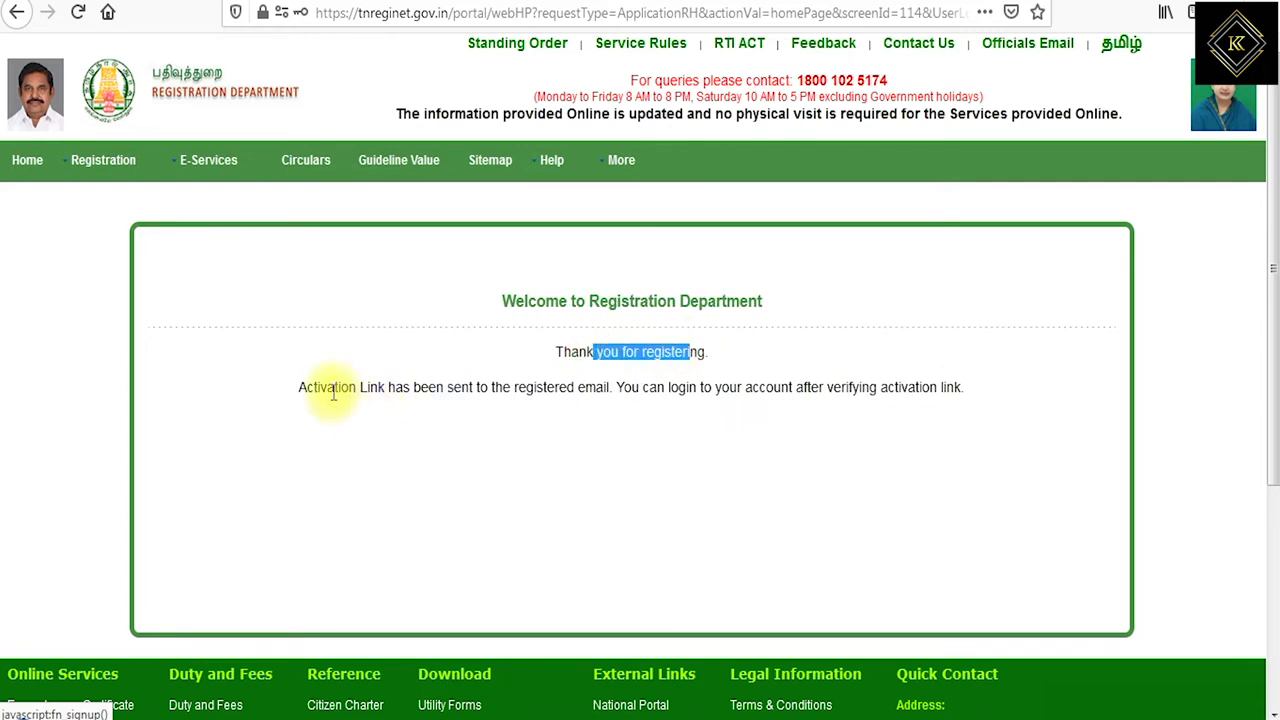
left_click_drag(334, 390, 961, 389)
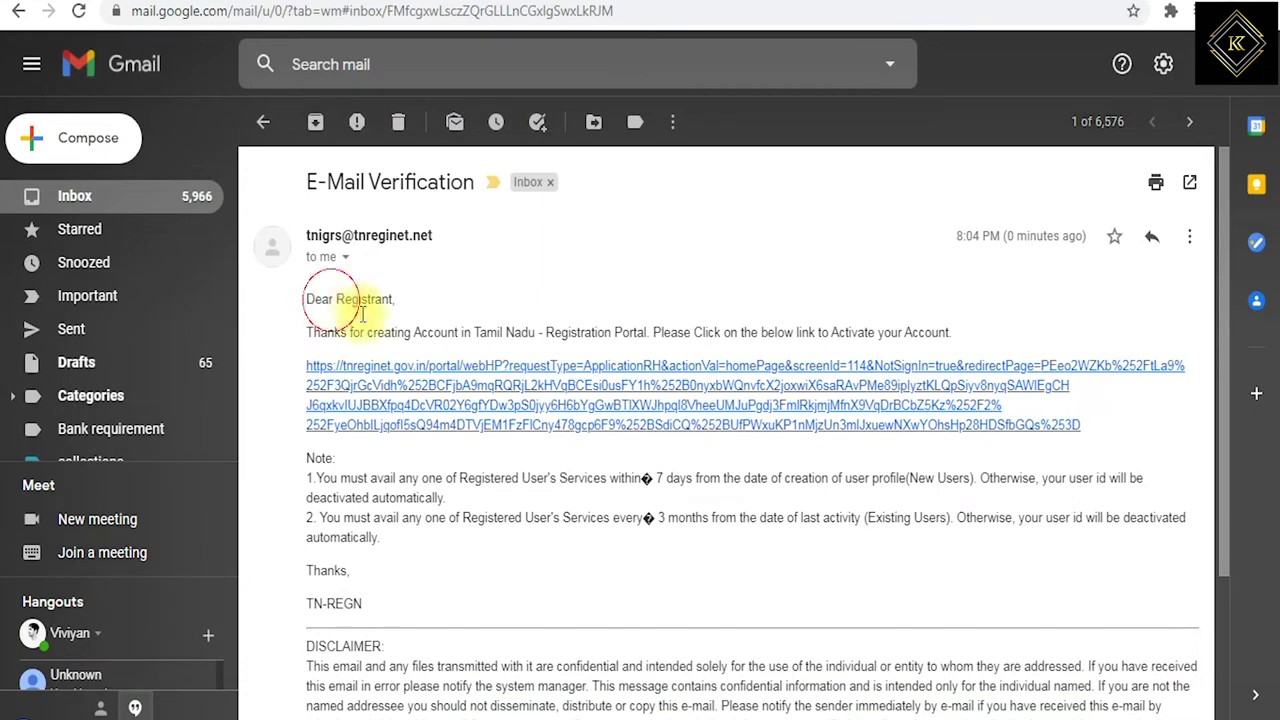
Step: Copy the activation link from the E-Mail Verification email and load it in the browser
left_click_drag(326, 300, 846, 332)
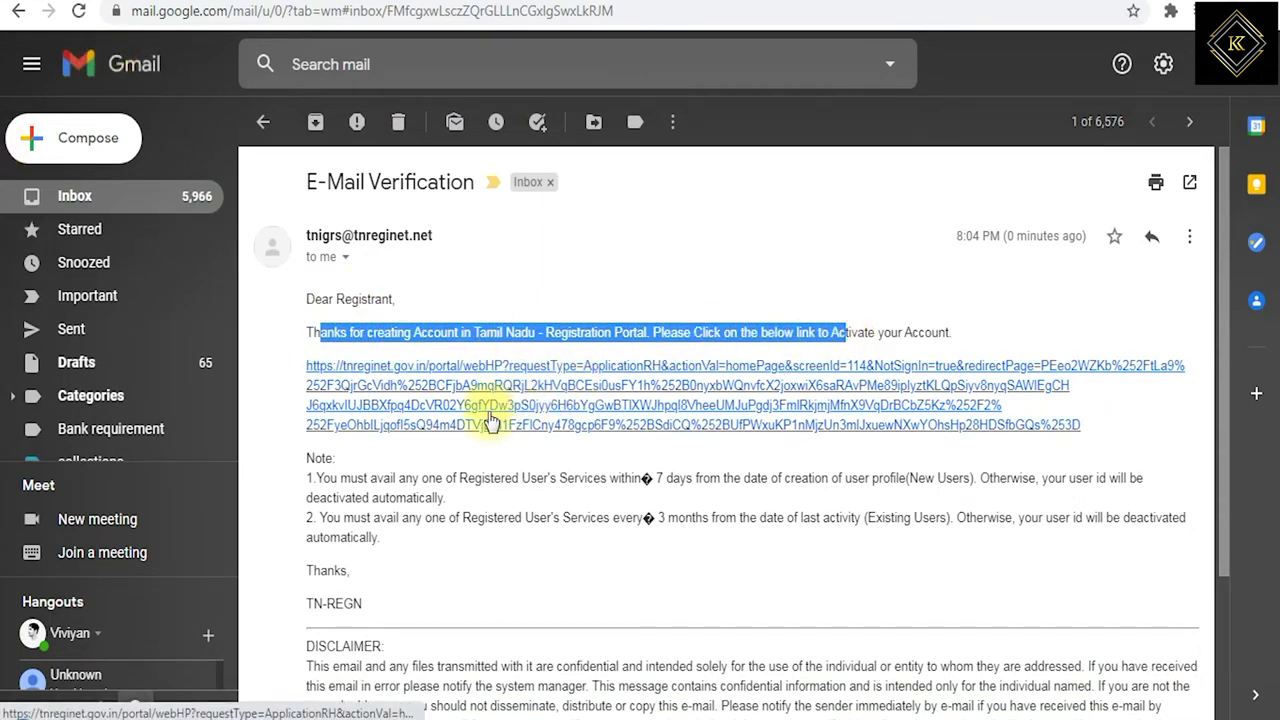
left_click(697, 385)
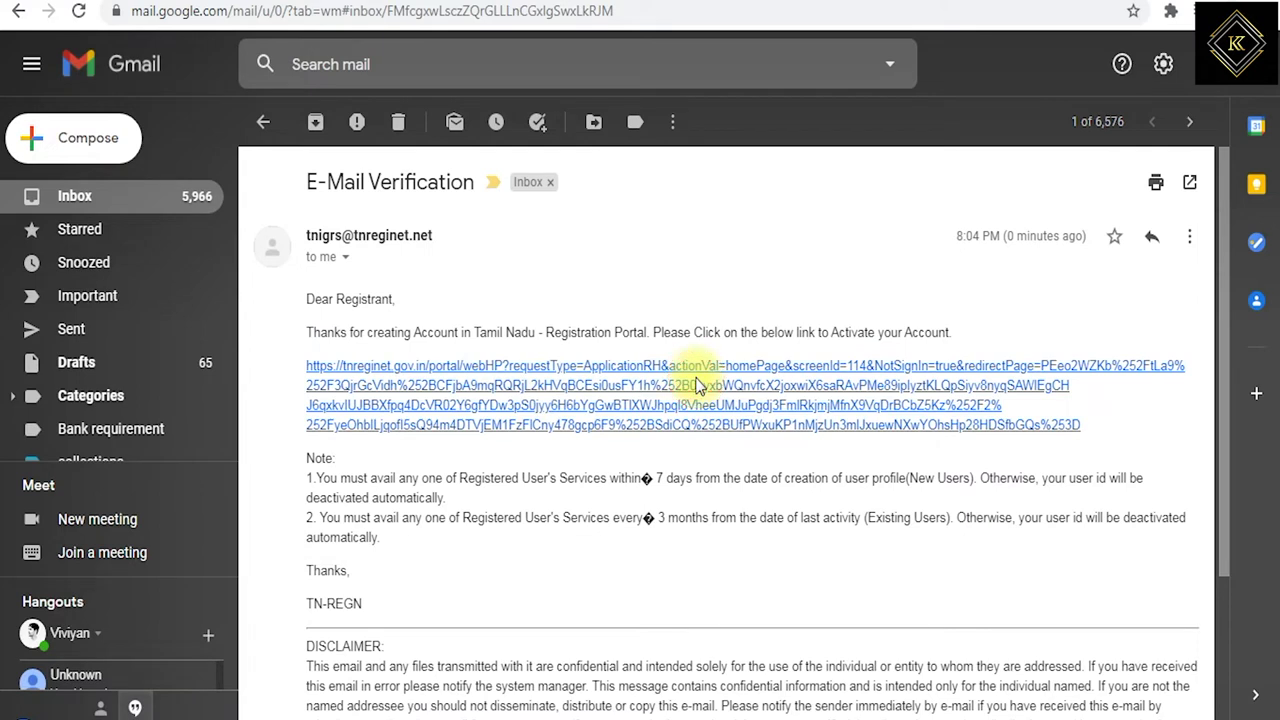
right_click(333, 380)
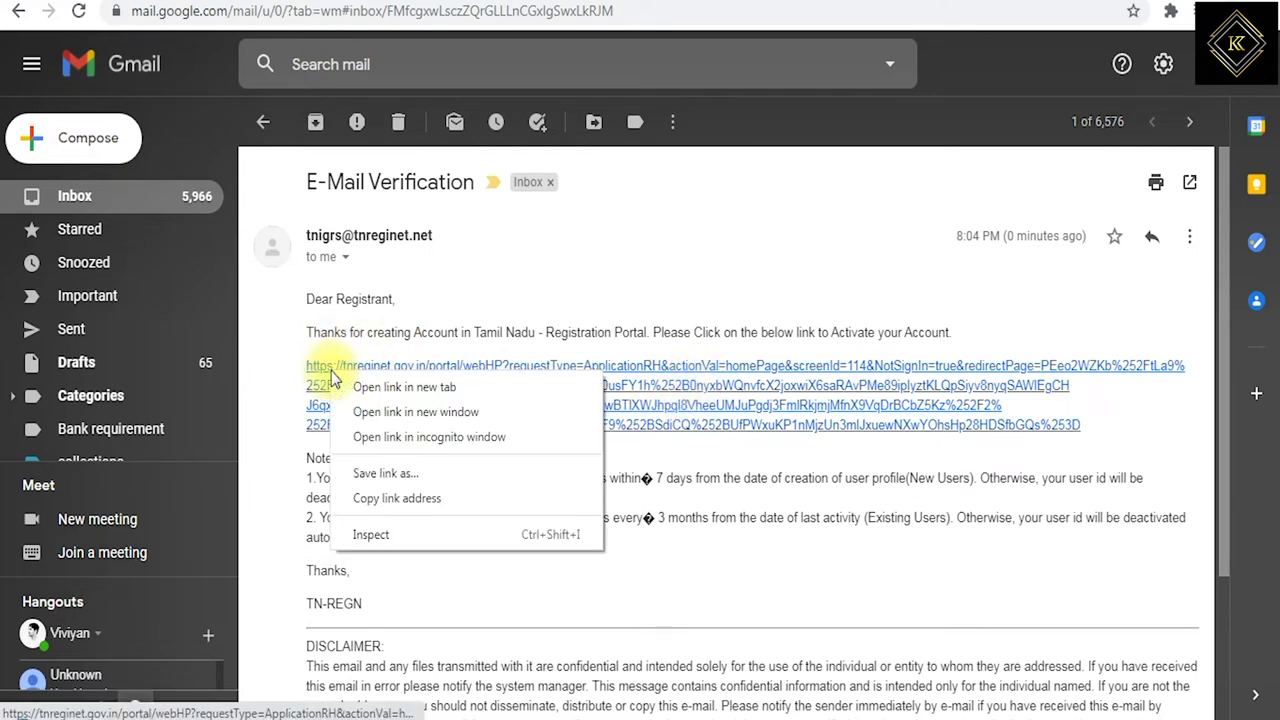
left_click(391, 390)
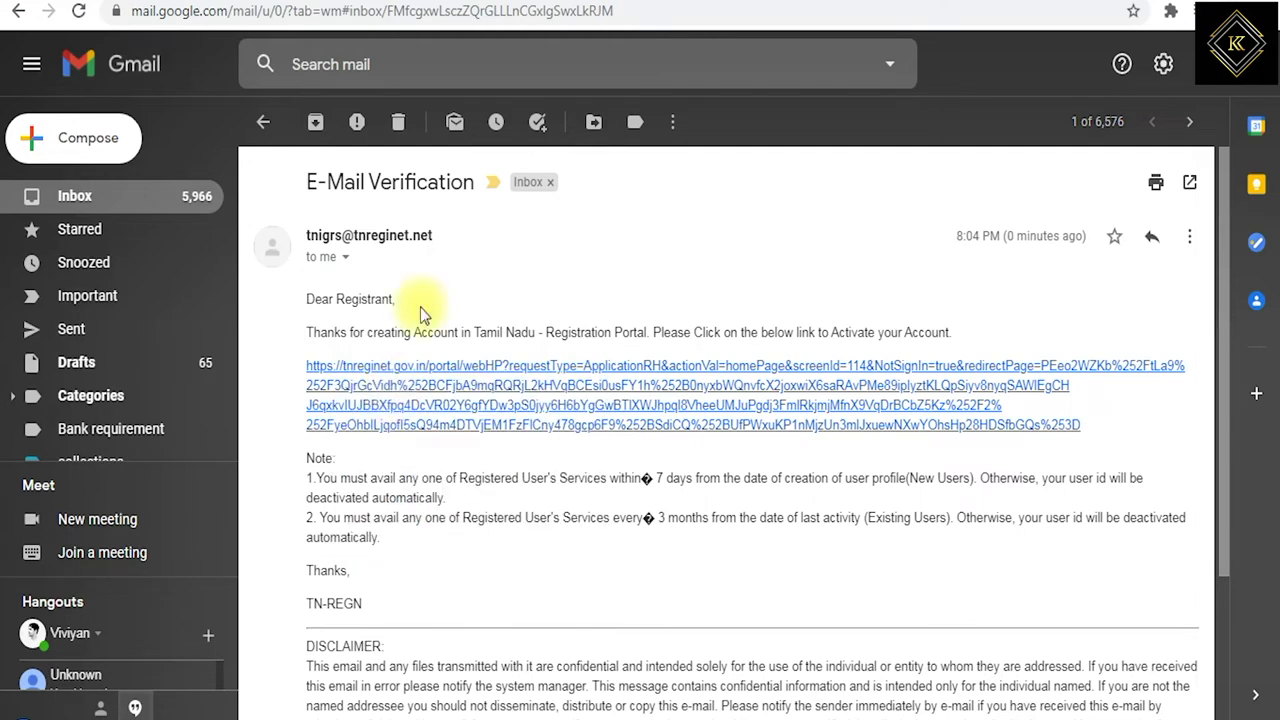
left_click(215, 10)
key("ctrl+v")
key("Return")
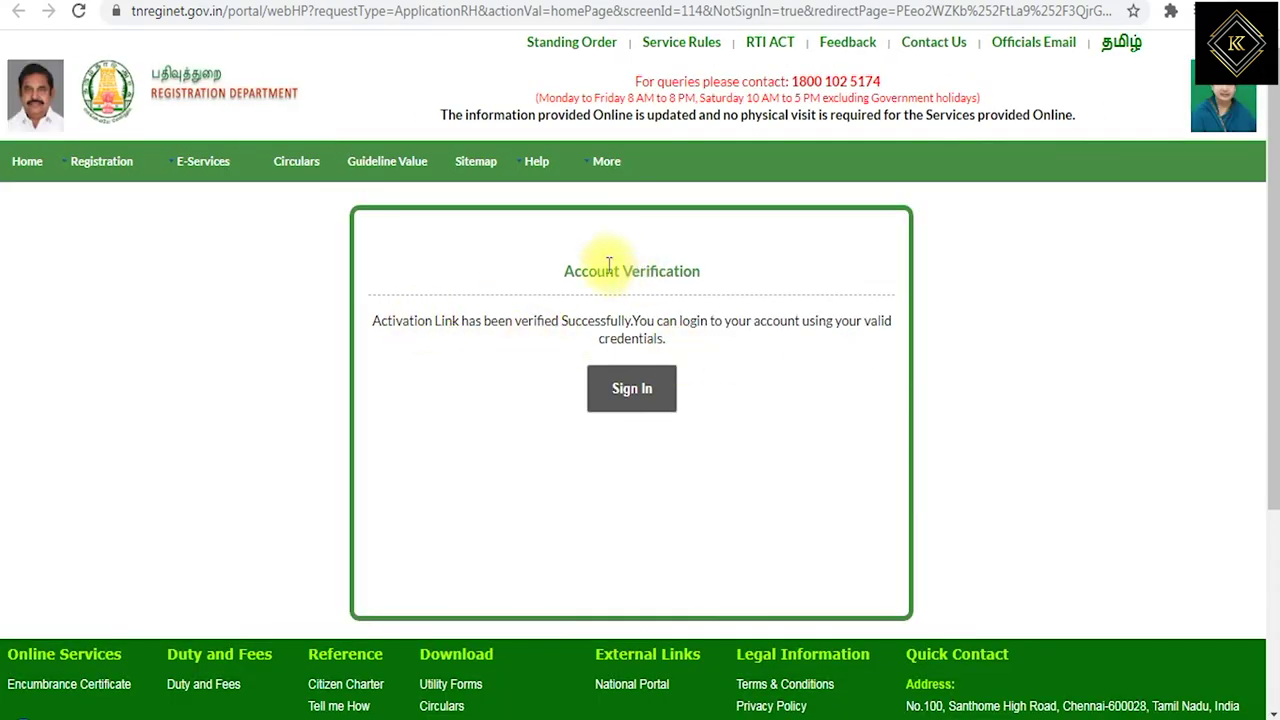
Step: Read the verification success message and sign in with the saved credentials
left_click_drag(607, 271, 692, 271)
left_click_drag(459, 321, 884, 322)
left_click(632, 398)
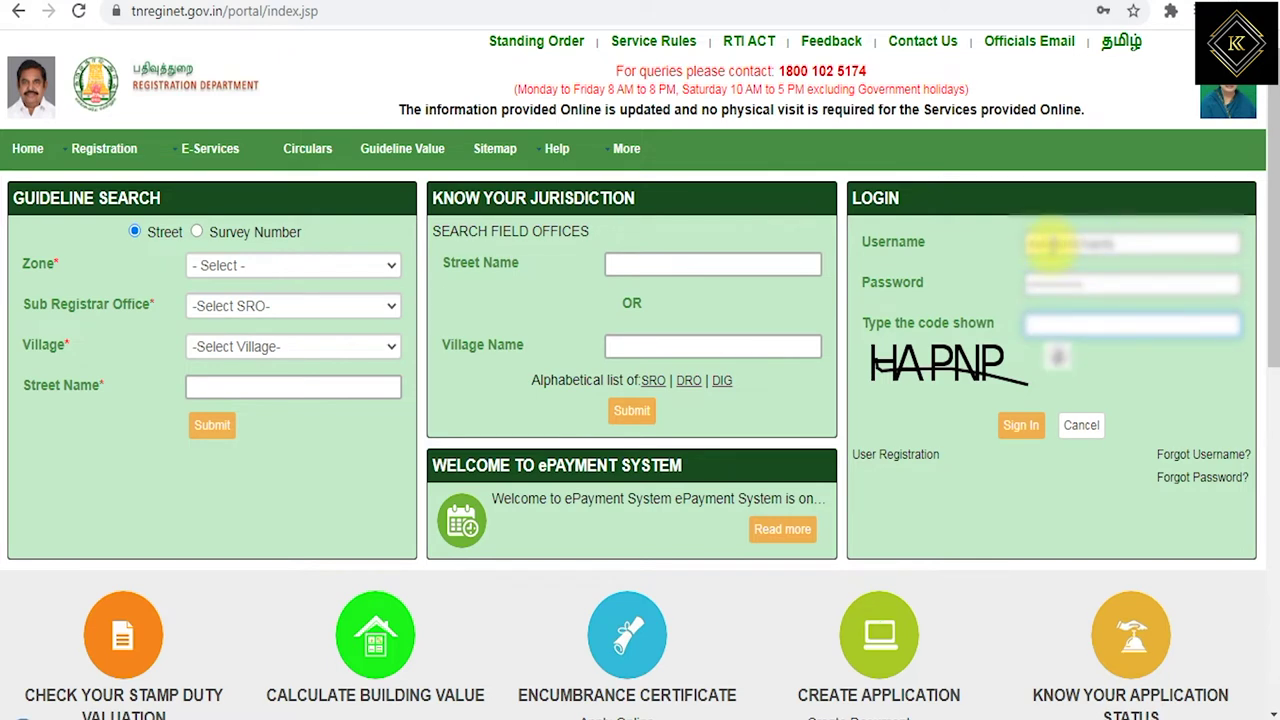
left_click(1019, 427)
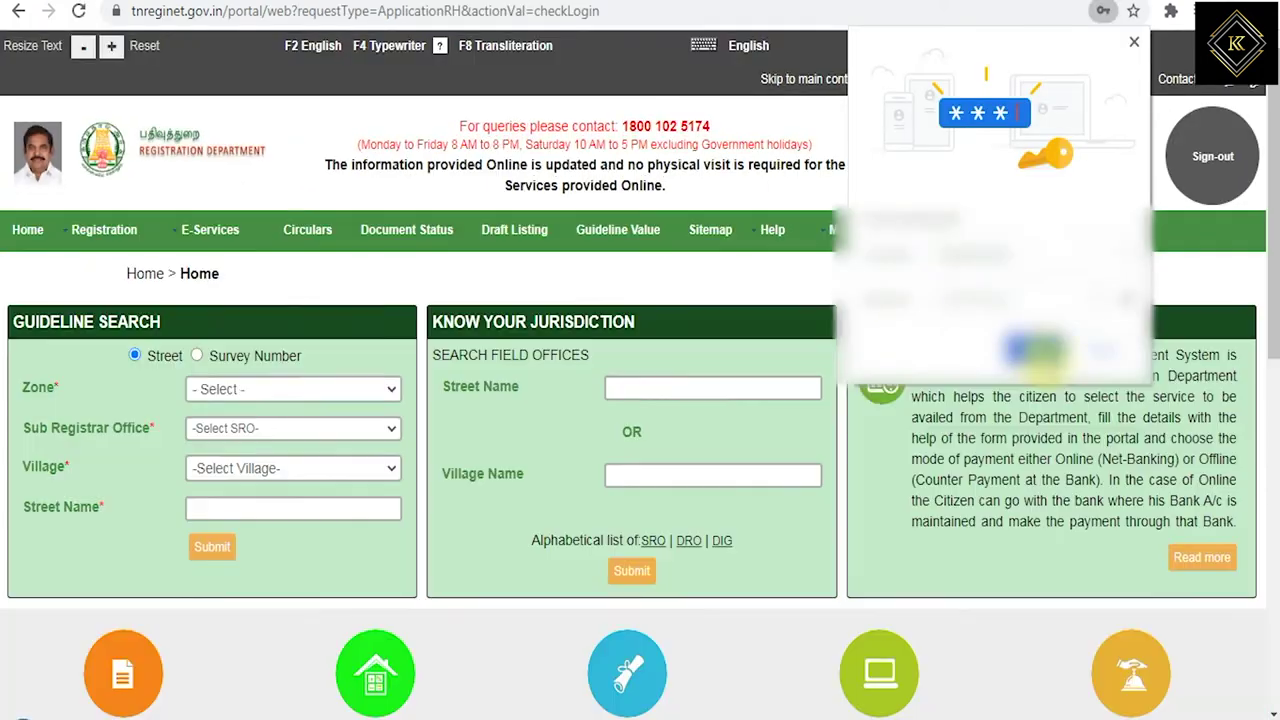
Step: Go to Marriage Registration > TamilNadu Marriage - Form I > Create Application
mouse_move(104, 236)
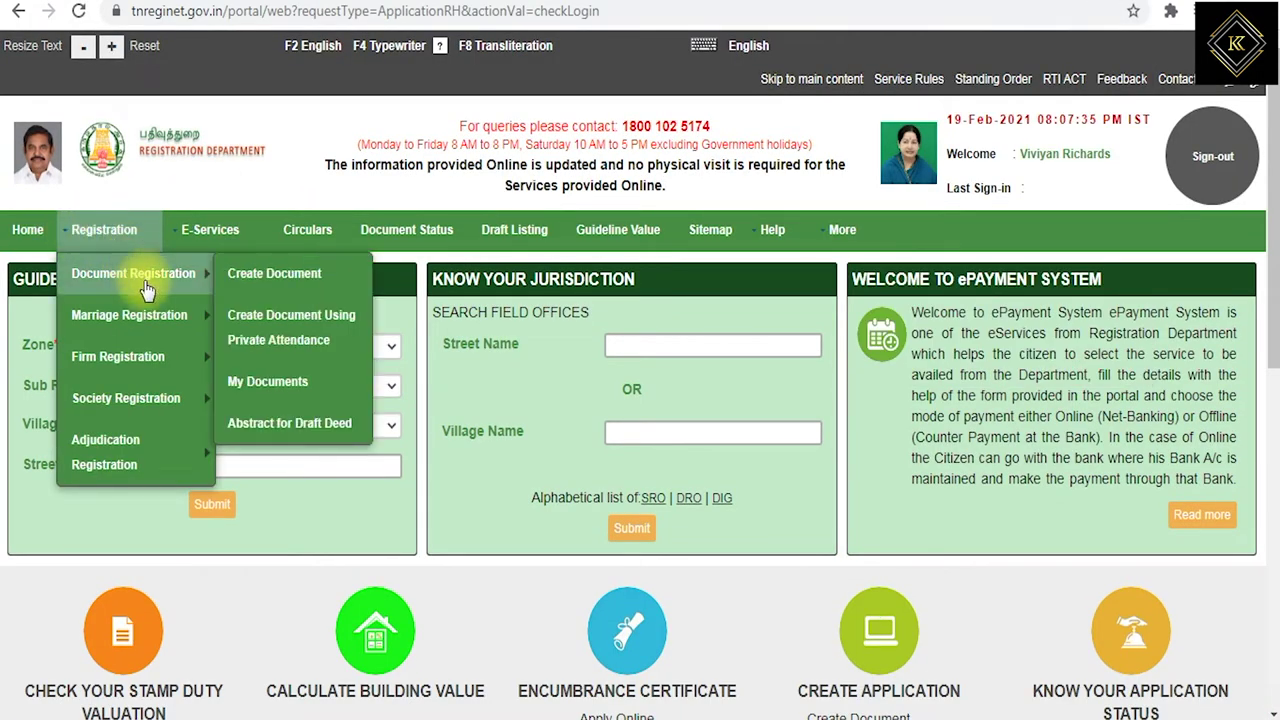
mouse_move(137, 312)
mouse_move(307, 330)
mouse_move(309, 367)
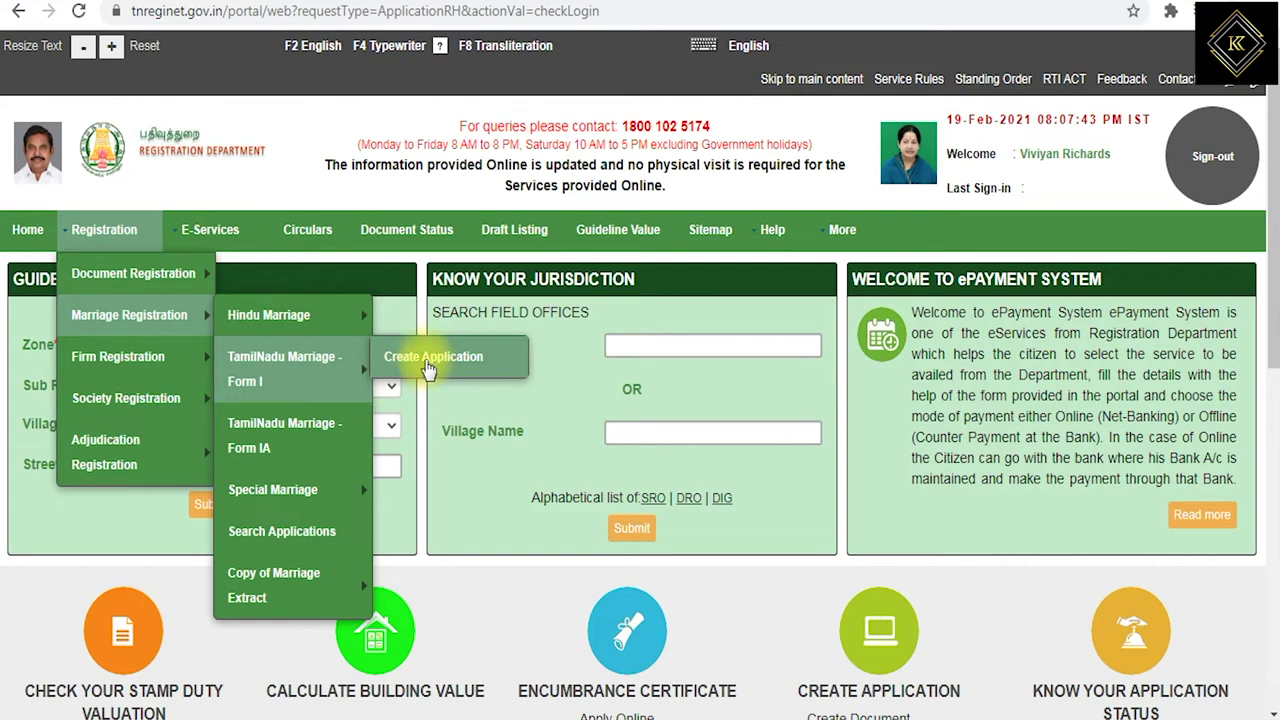
left_click(436, 360)
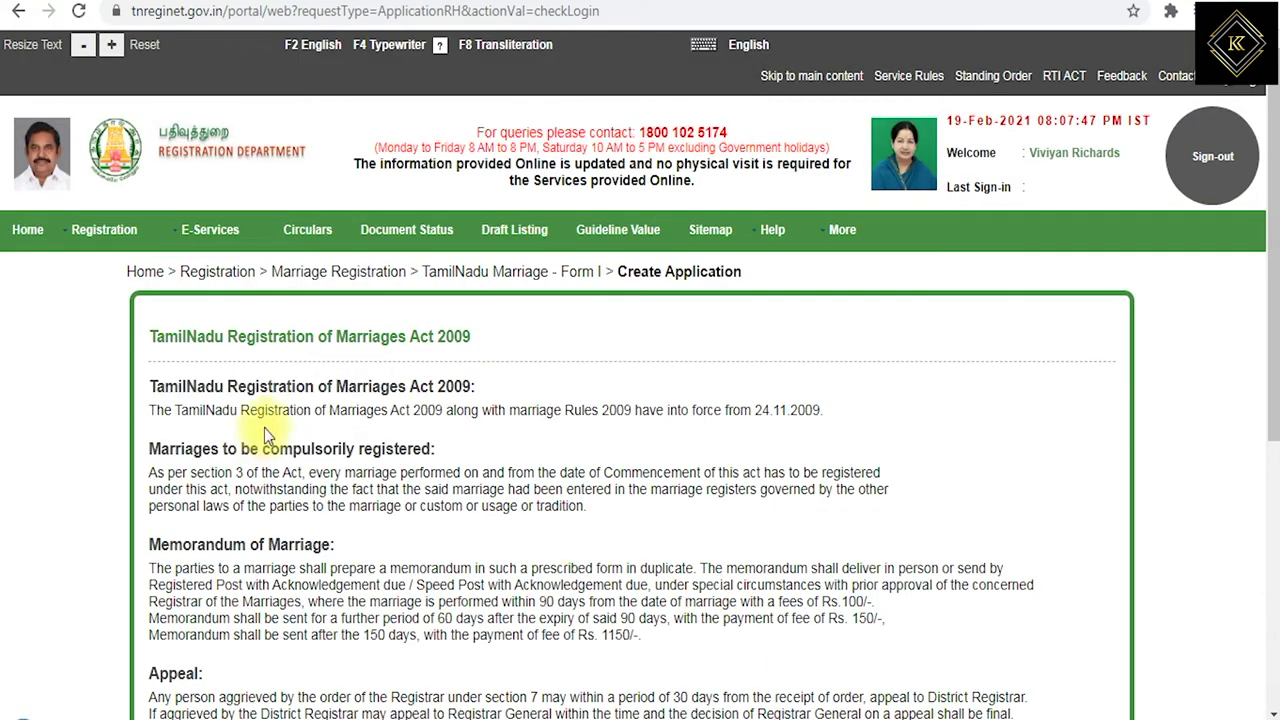
Step: Read the Act's compulsory registration and memorandum fee rules (Rs.100/-, 150-day late fee)
left_click_drag(246, 386, 398, 386)
scroll(408, 392, "down", 1)
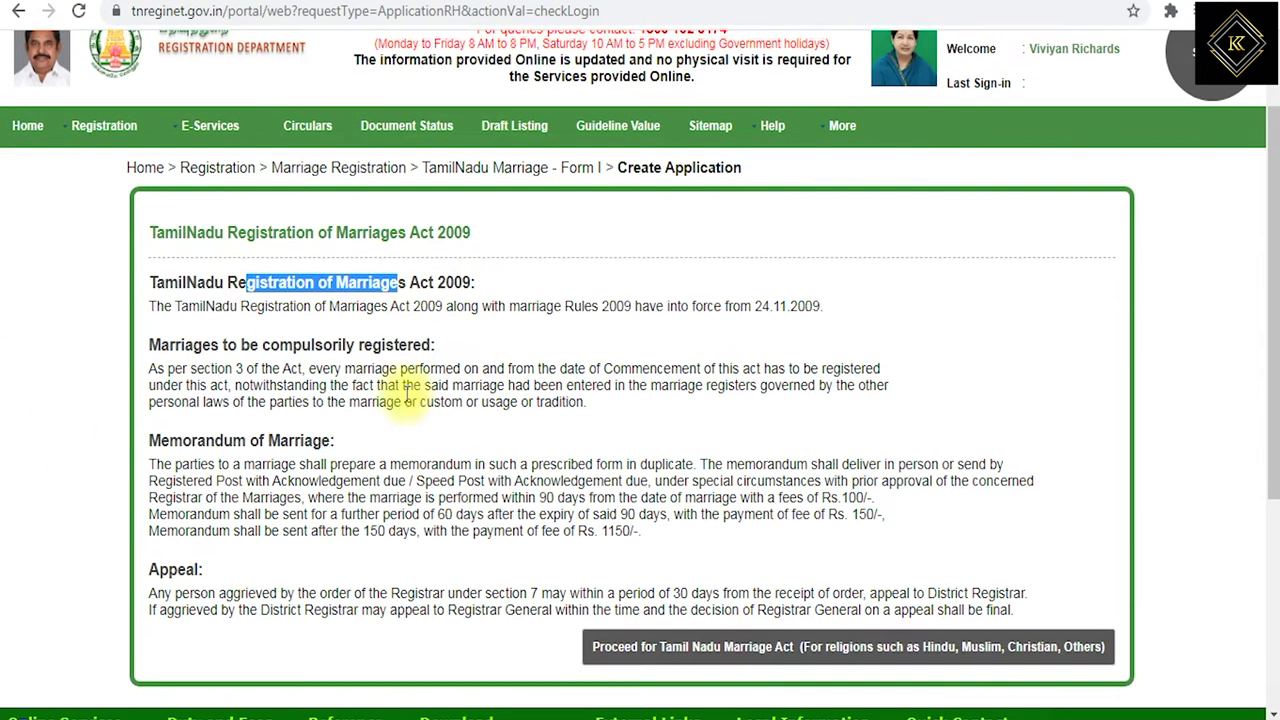
left_click_drag(211, 368, 232, 390)
left_click(440, 402)
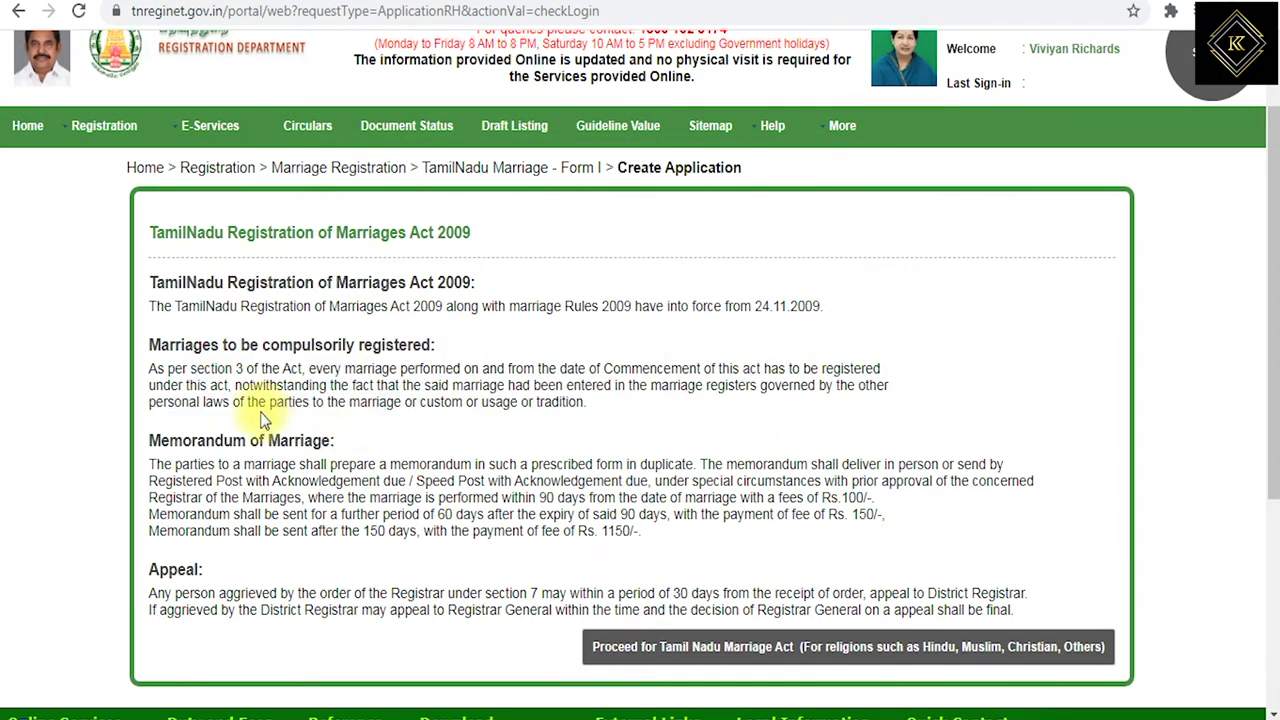
left_click_drag(216, 466, 1034, 481)
left_click_drag(165, 514, 779, 497)
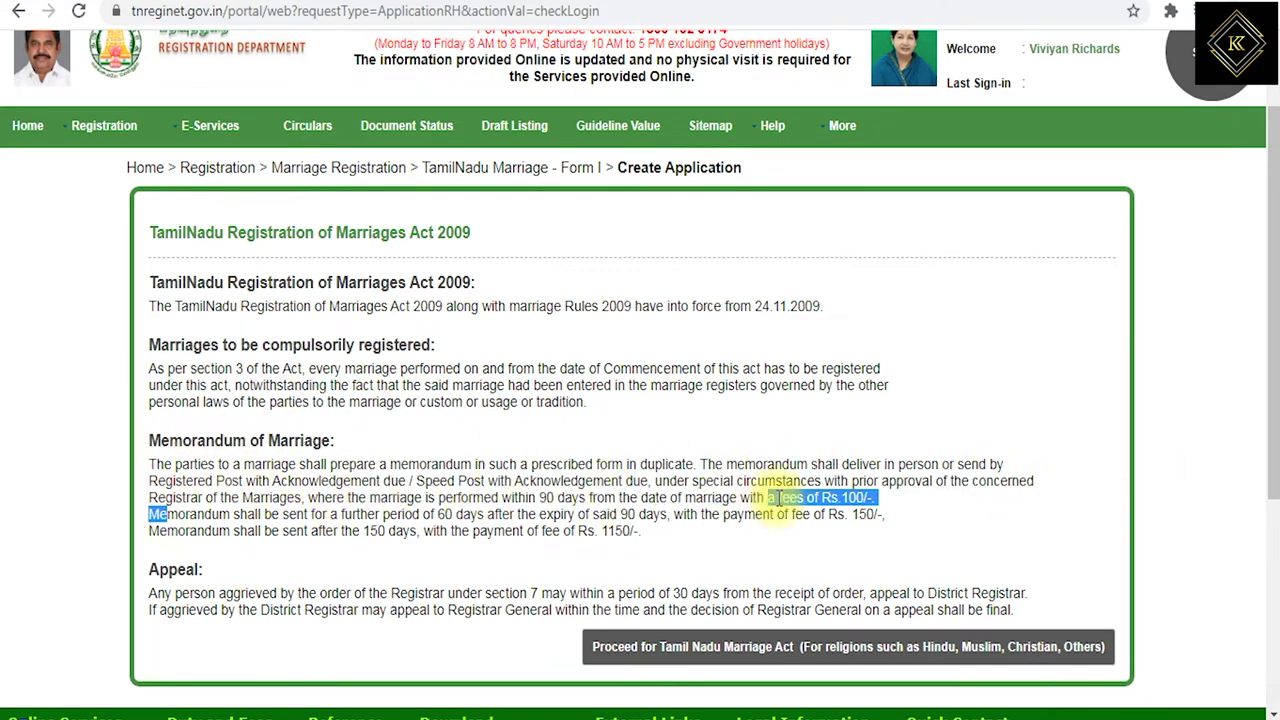
left_click(779, 497)
left_click_drag(364, 514, 908, 517)
left_click_drag(204, 530, 390, 532)
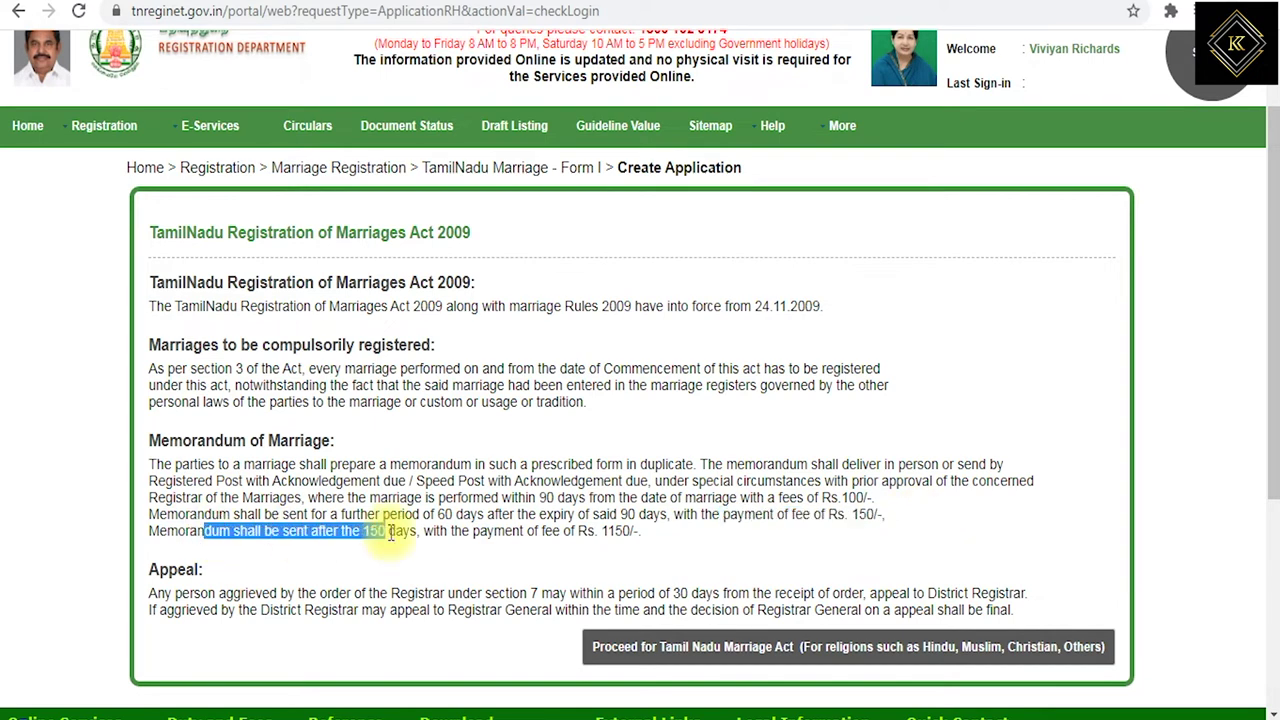
left_click_drag(508, 531, 654, 531)
left_click_drag(193, 593, 1014, 391)
Step: Read the Appeal paragraph and proceed to the Tamil Nadu Marriage Act form
scroll(371, 609, "down", 2)
left_click_drag(243, 401, 1014, 401)
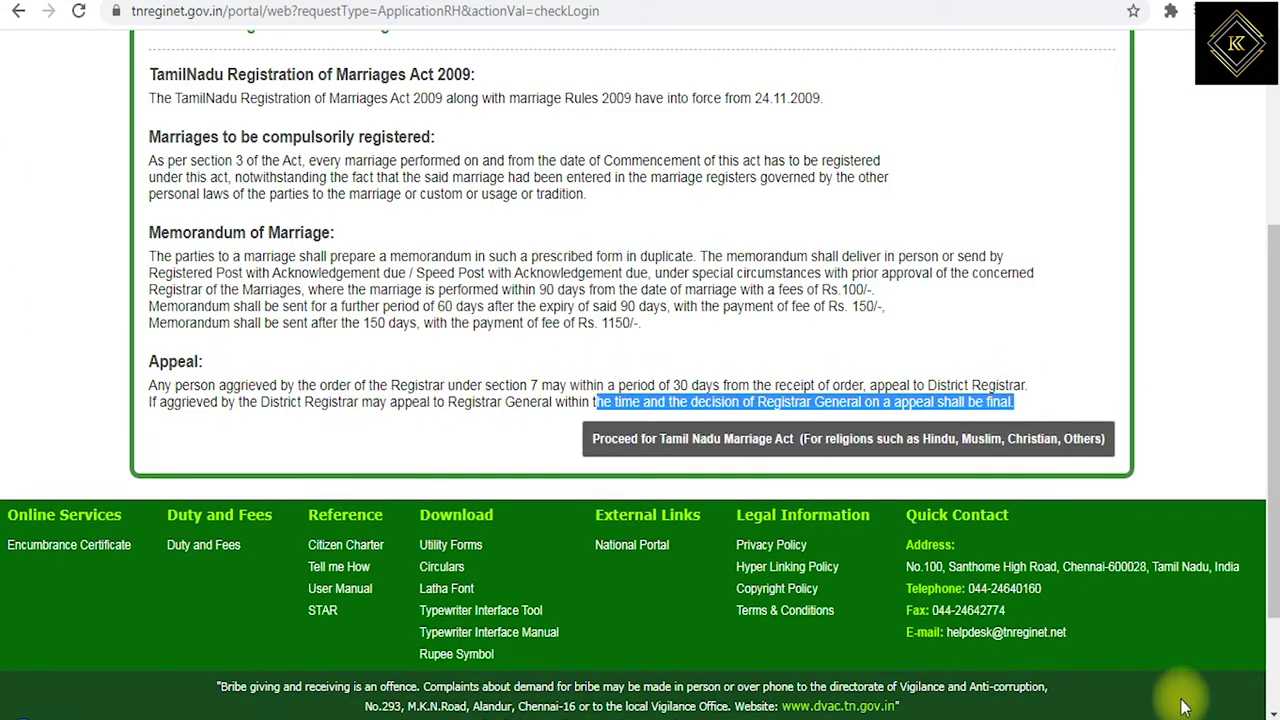
left_click(1183, 706)
scroll(1183, 706, "down", 1)
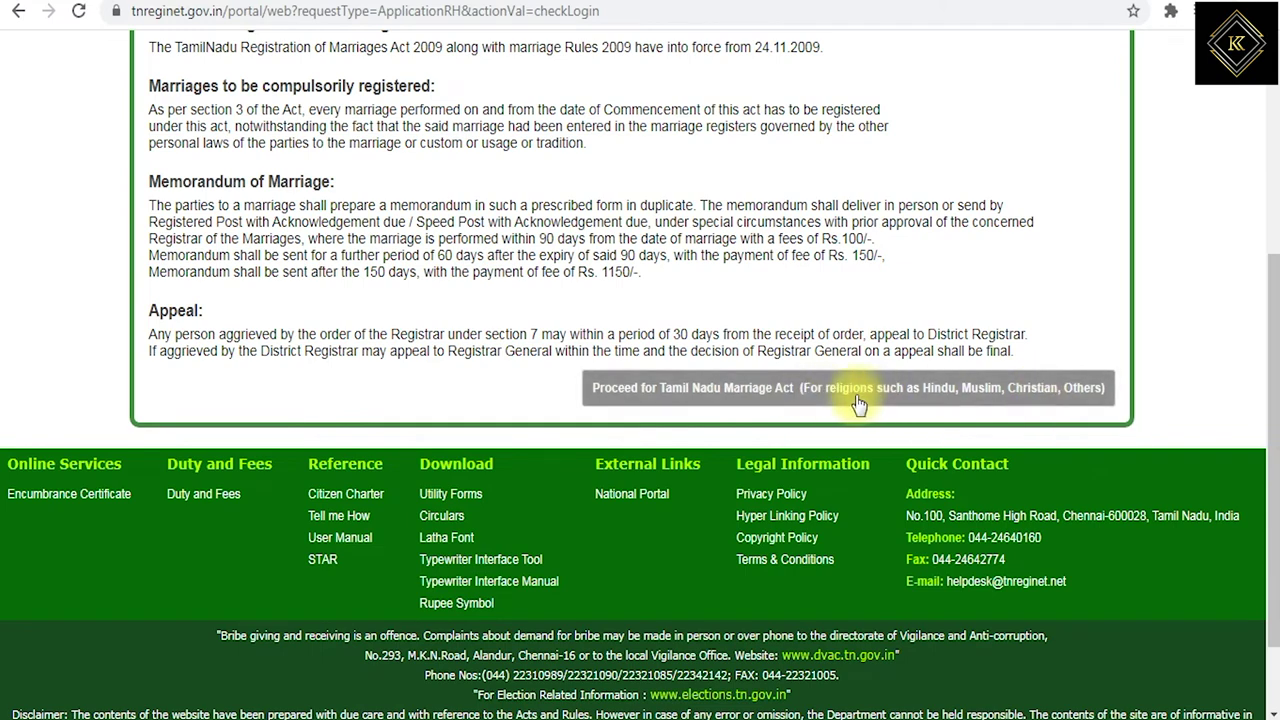
left_click(858, 400)
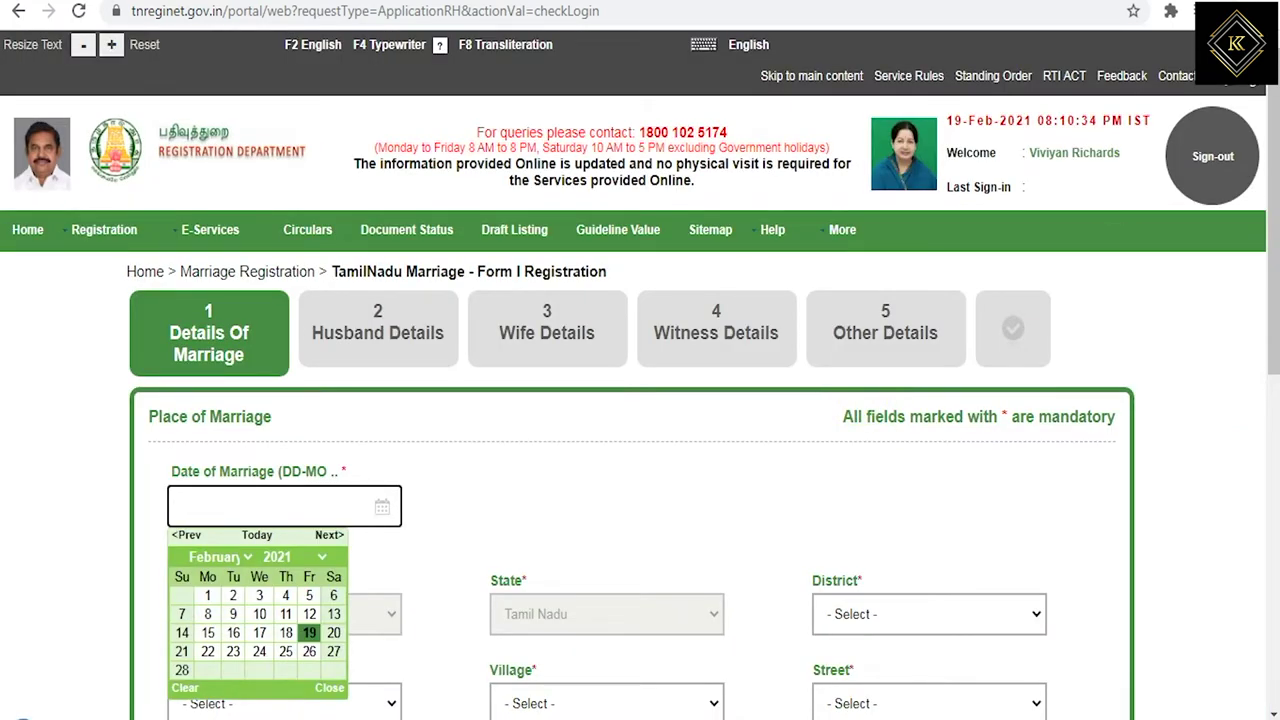
Step: Set the marriage date to 15-Feb-2021 and the district to Salem
scroll(190, 410, "down", 2)
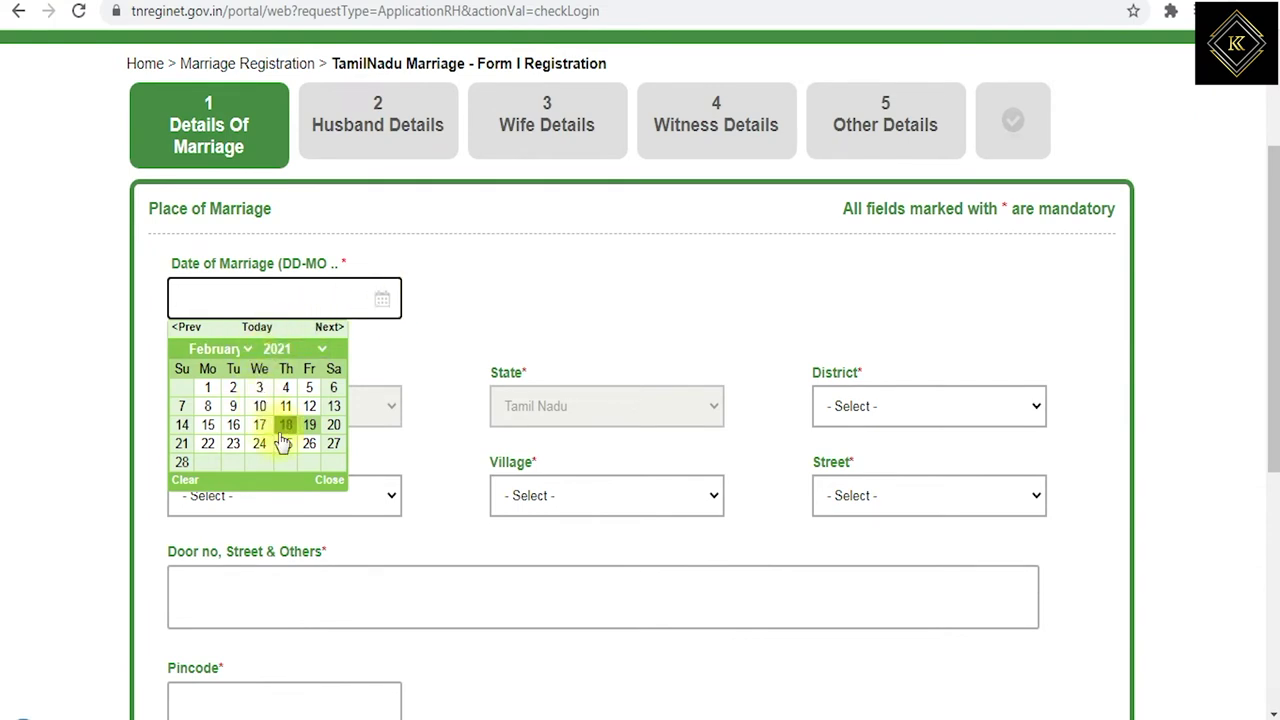
left_click(210, 428)
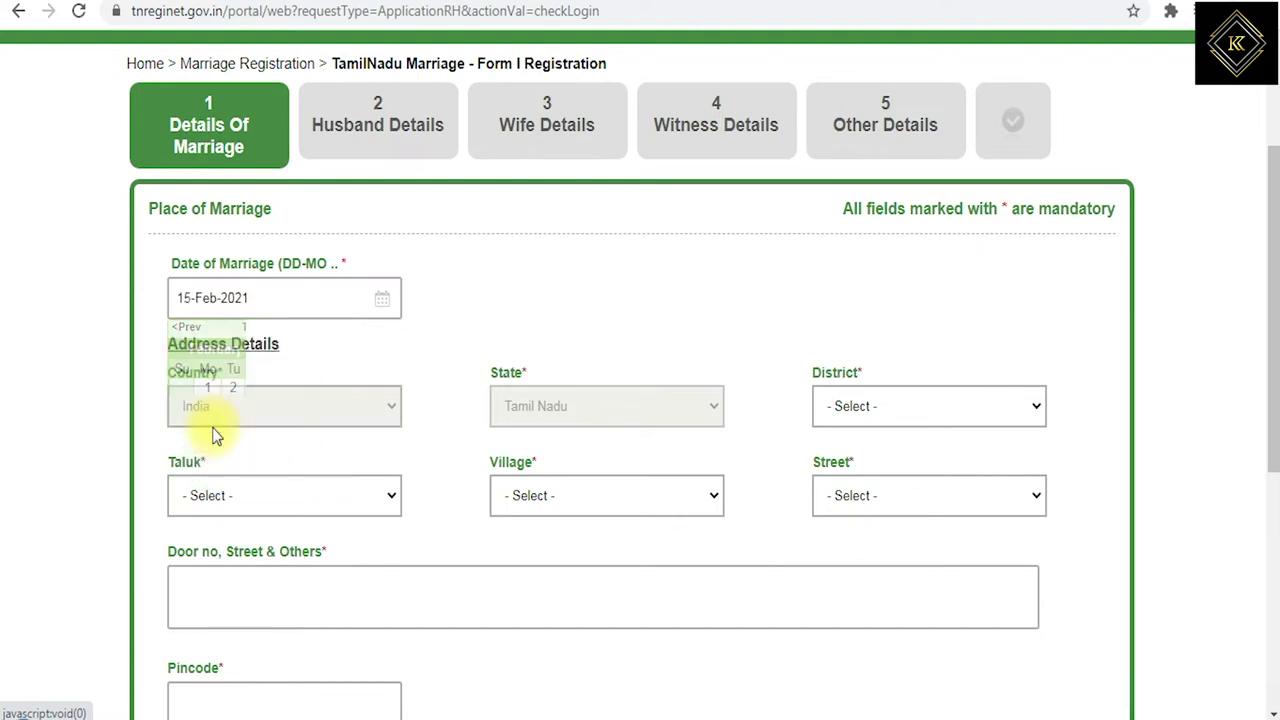
left_click(852, 410)
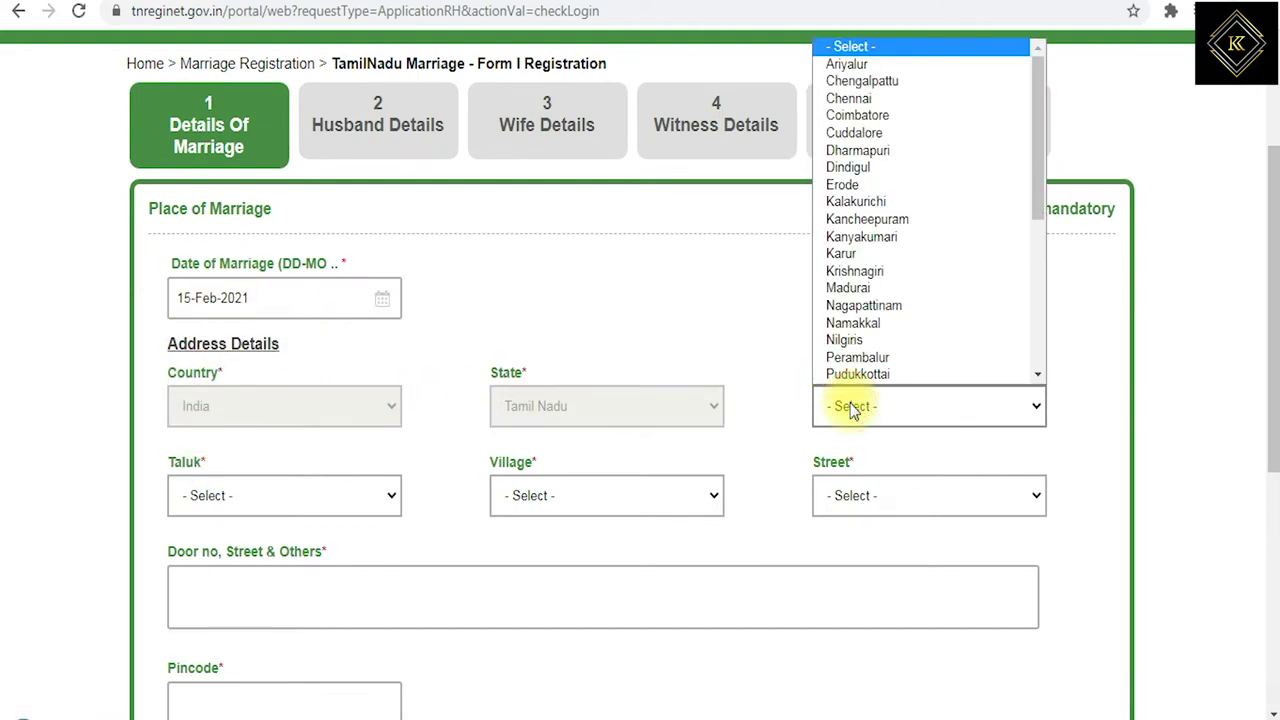
left_click(855, 408)
left_click(245, 509)
left_click(245, 509)
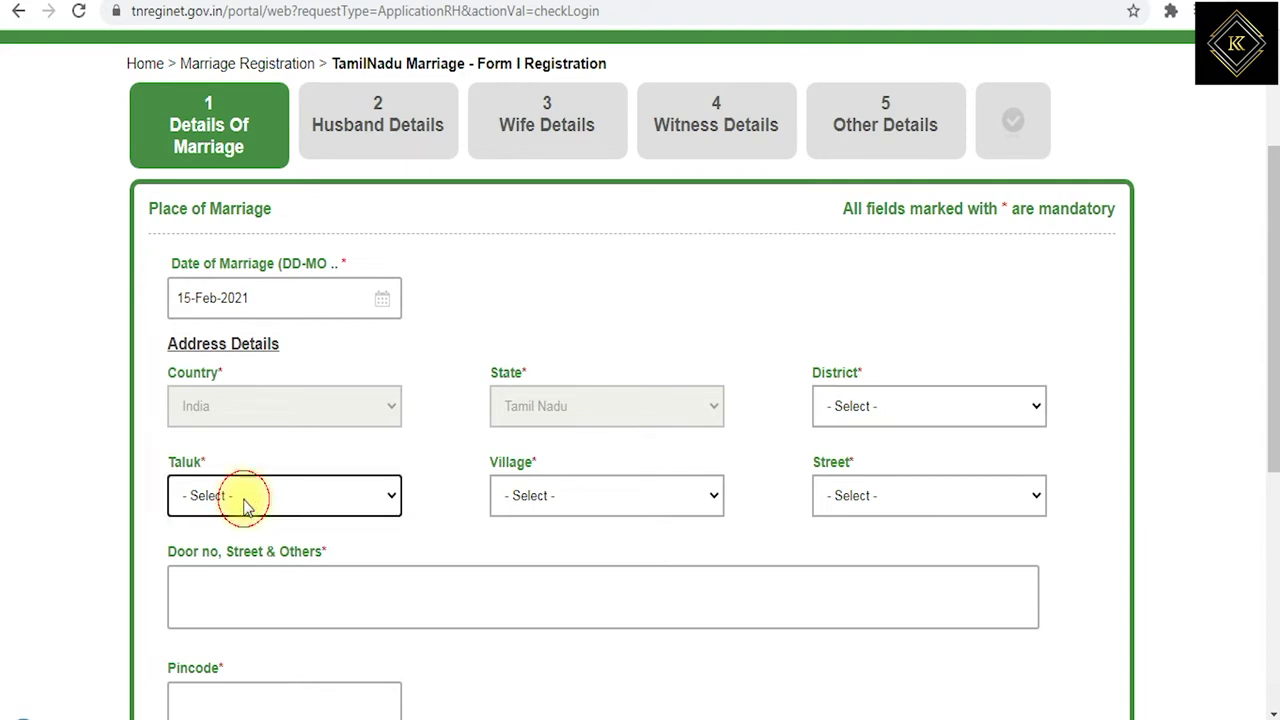
left_click(864, 412)
scroll(855, 290, "down", 4)
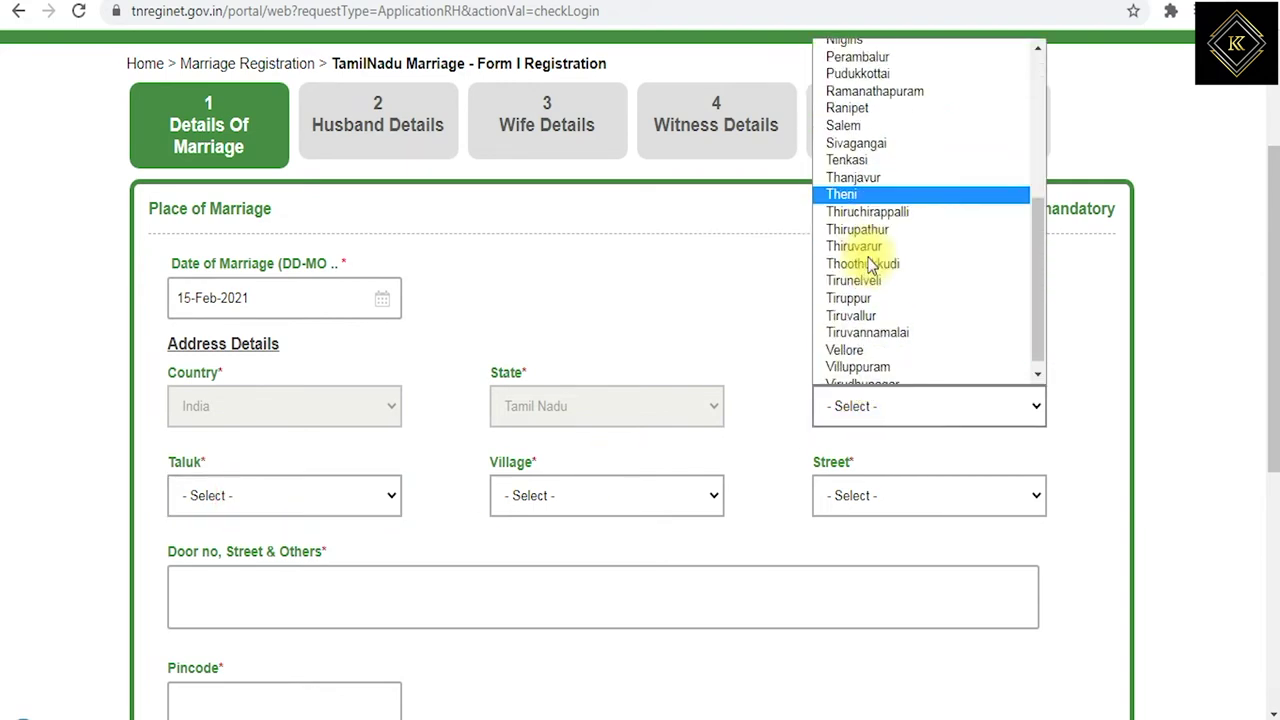
scroll(872, 320, "up", 6)
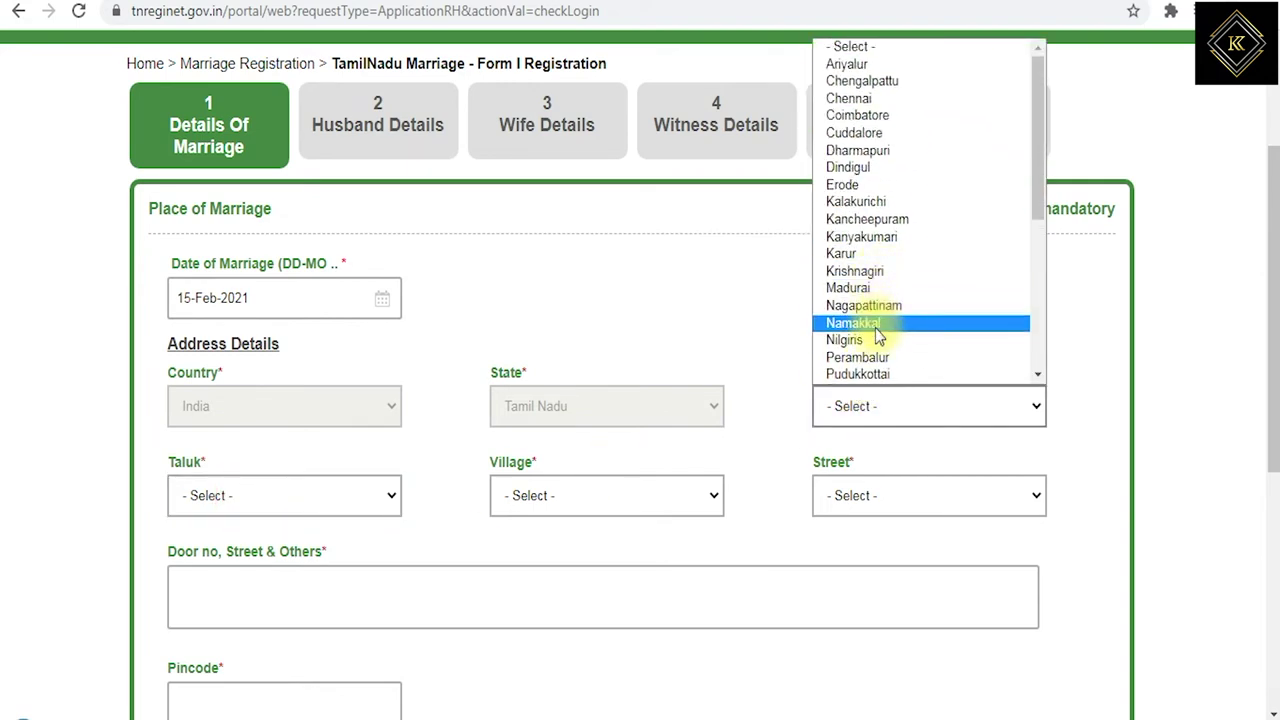
scroll(877, 251, "down", 4)
left_click(845, 218)
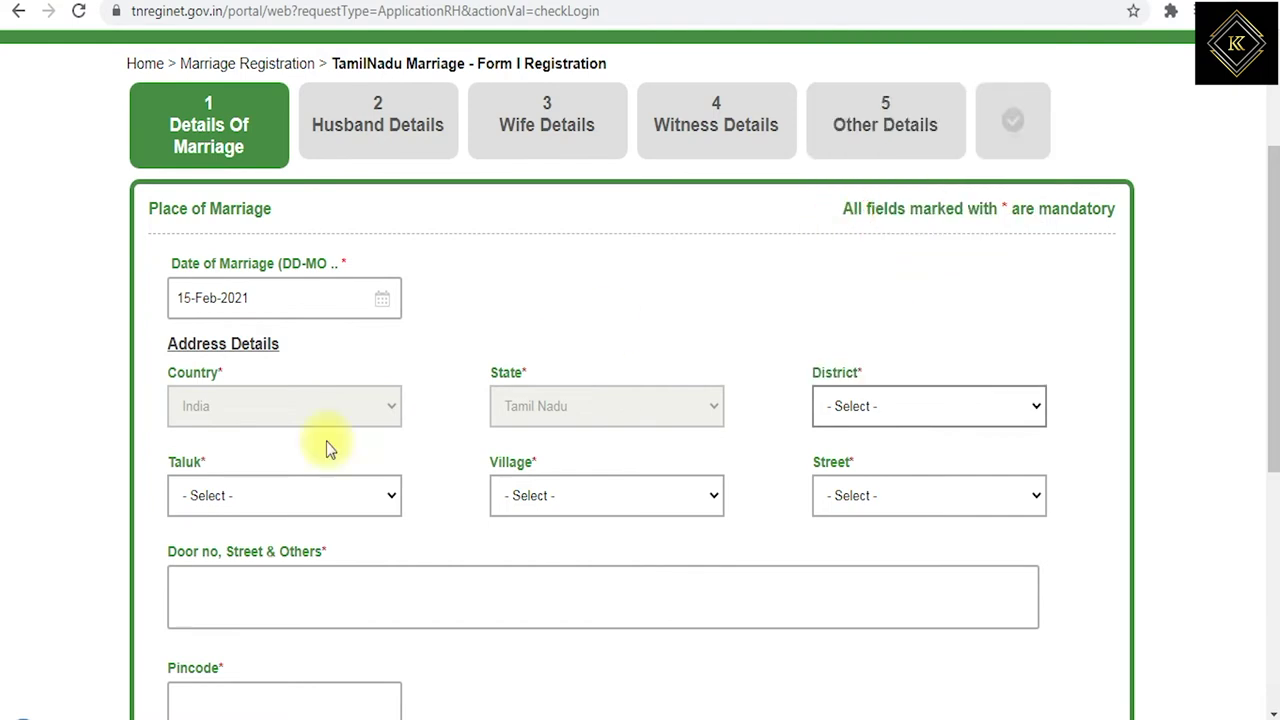
Step: Choose taluk Mettur, village KOLNAYAKKANPATTI and street Others
left_click(236, 494)
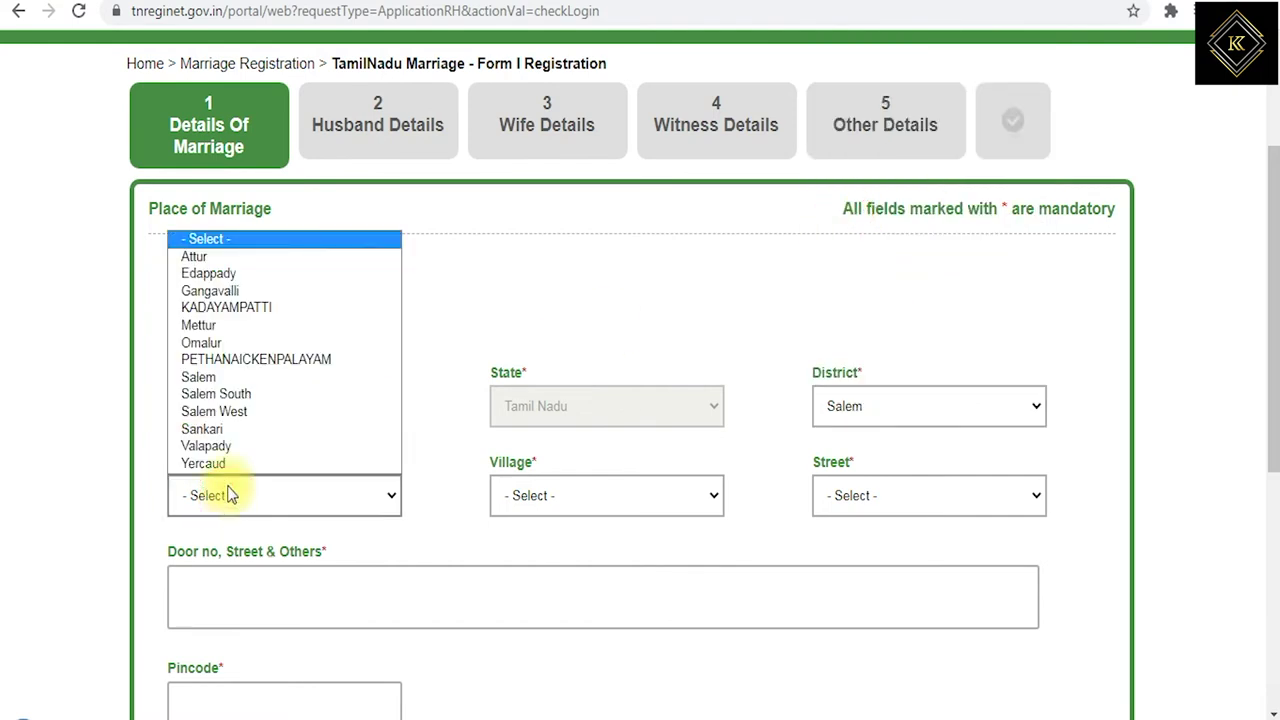
left_click(198, 325)
left_click(590, 495)
scroll(585, 345, "down", 3)
scroll(585, 345, "down", 5)
scroll(591, 411, "up", 5)
left_click(564, 240)
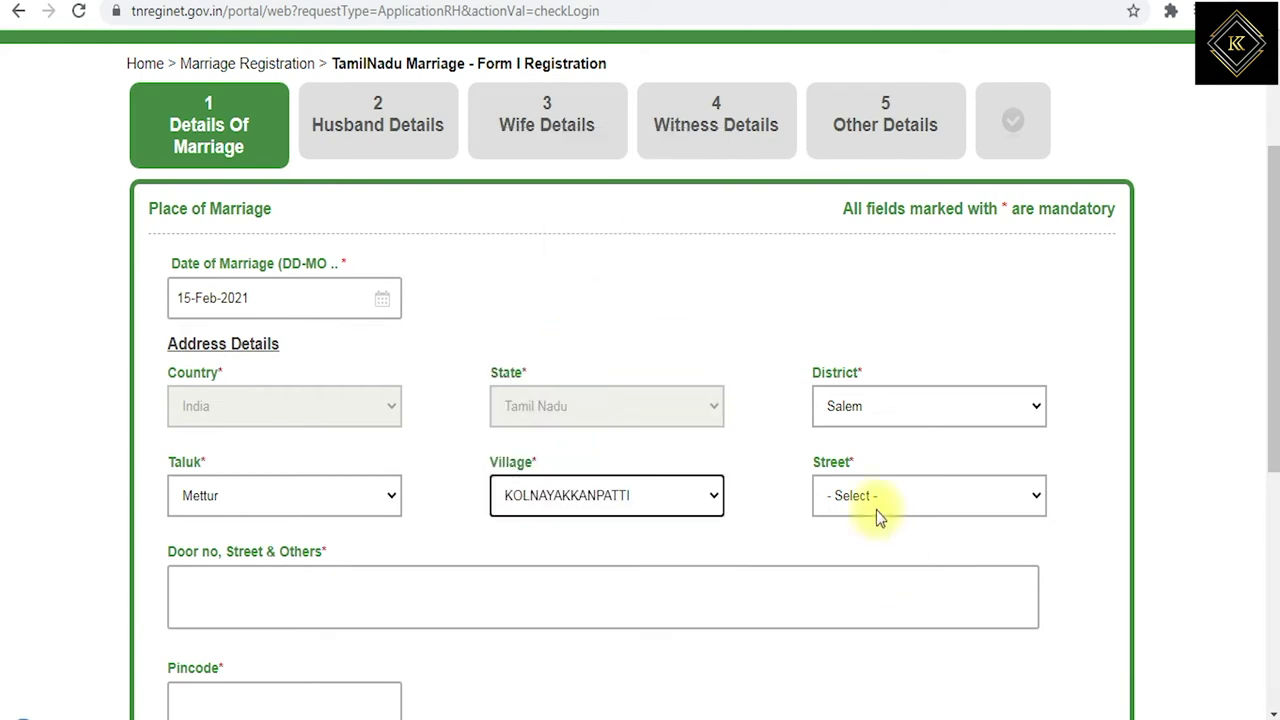
left_click(875, 505)
left_click(845, 543)
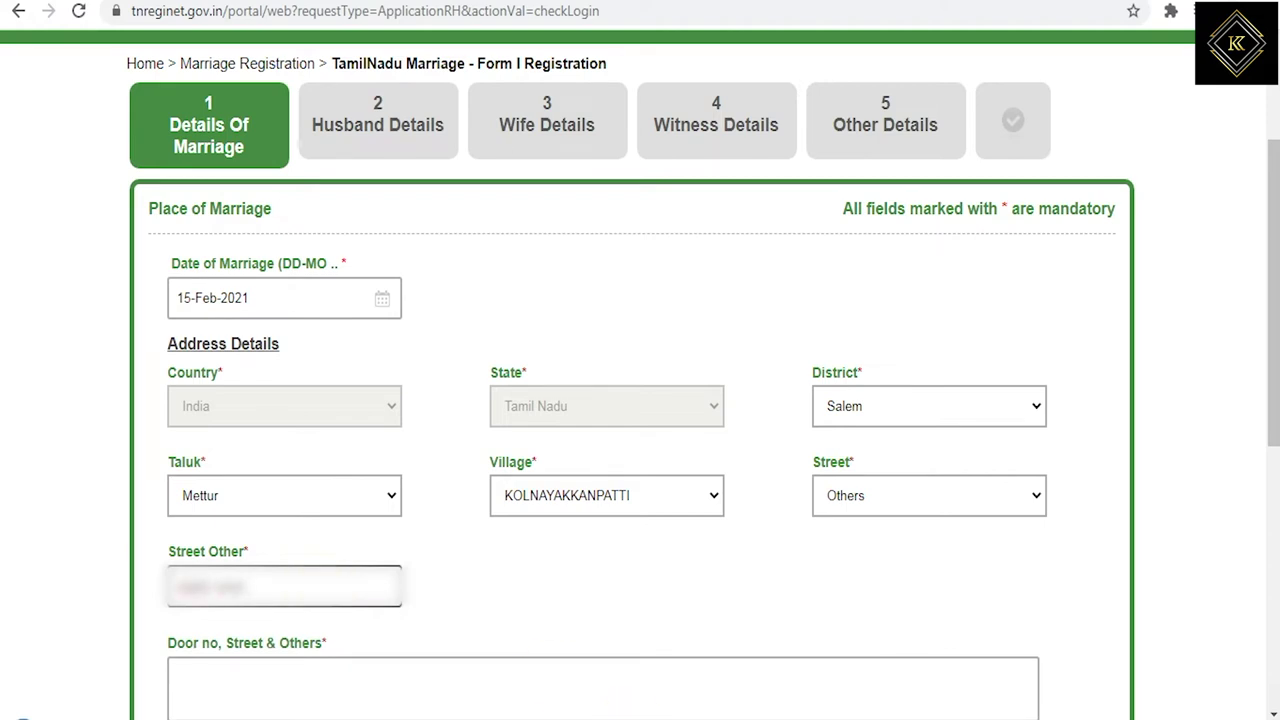
Step: Complete the address with pincode 636401 and continue to the next step
scroll(429, 586, "down", 2)
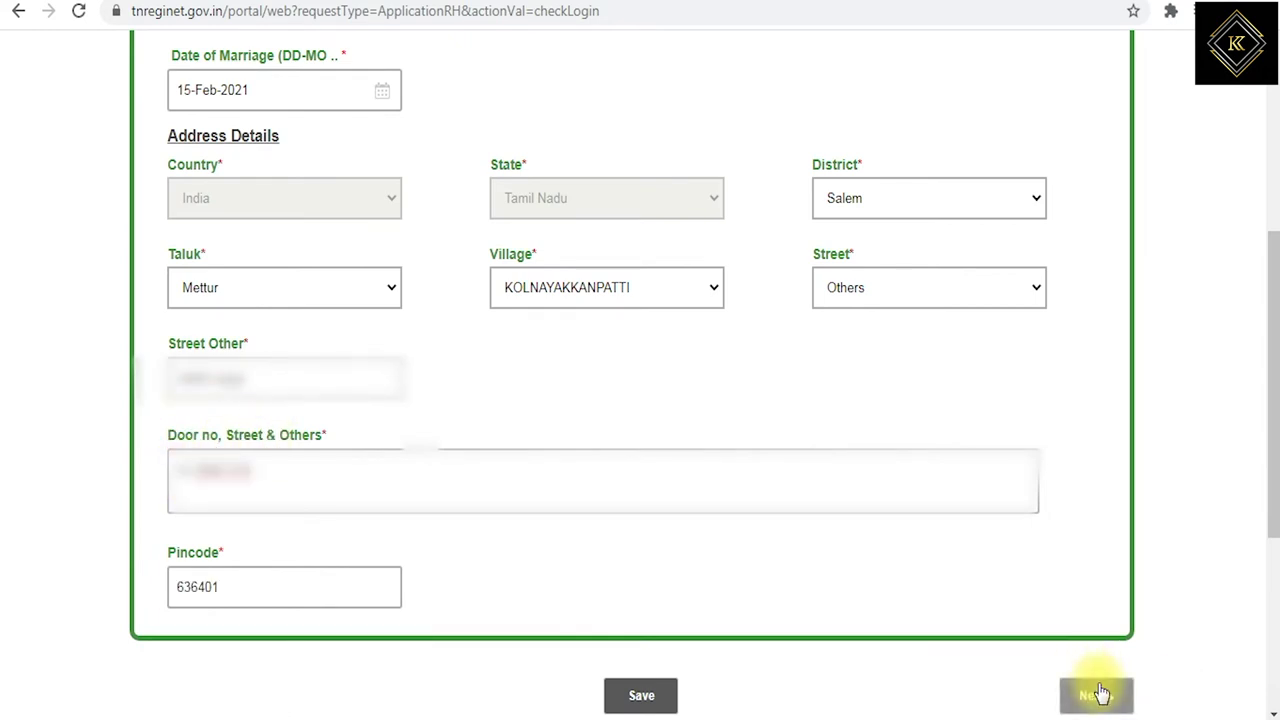
left_click(1100, 694)
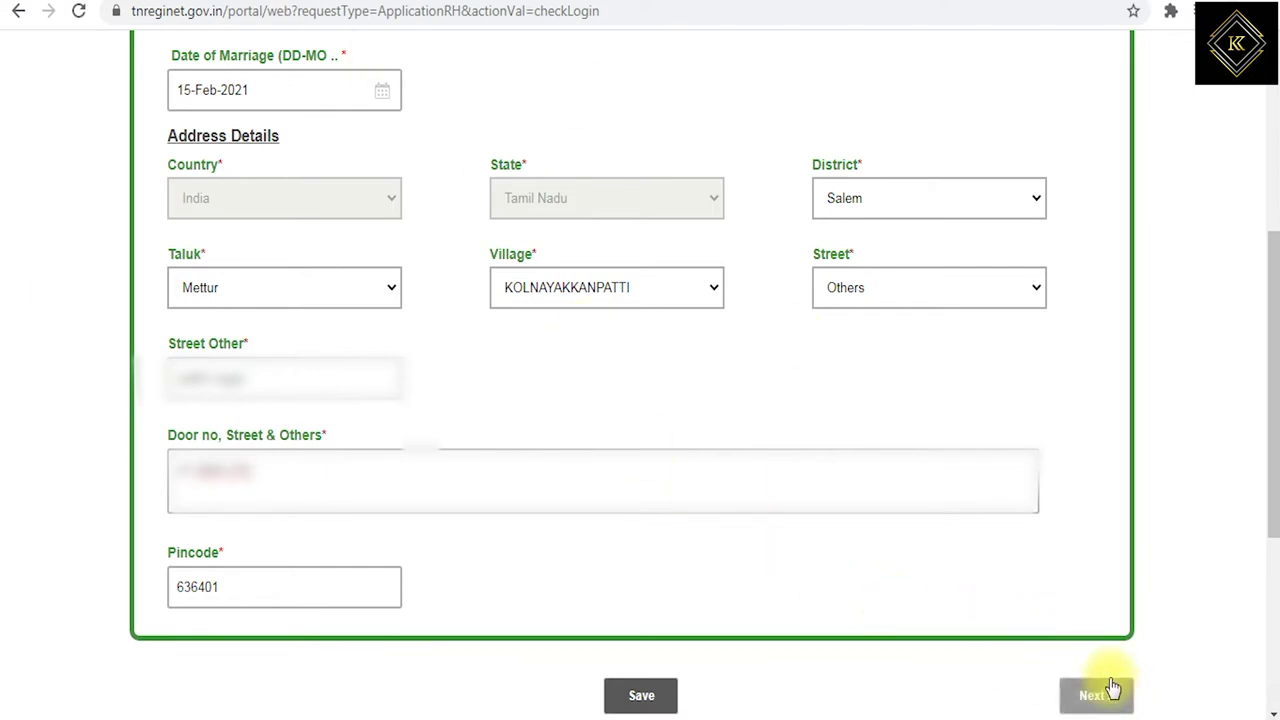
left_click(1112, 686)
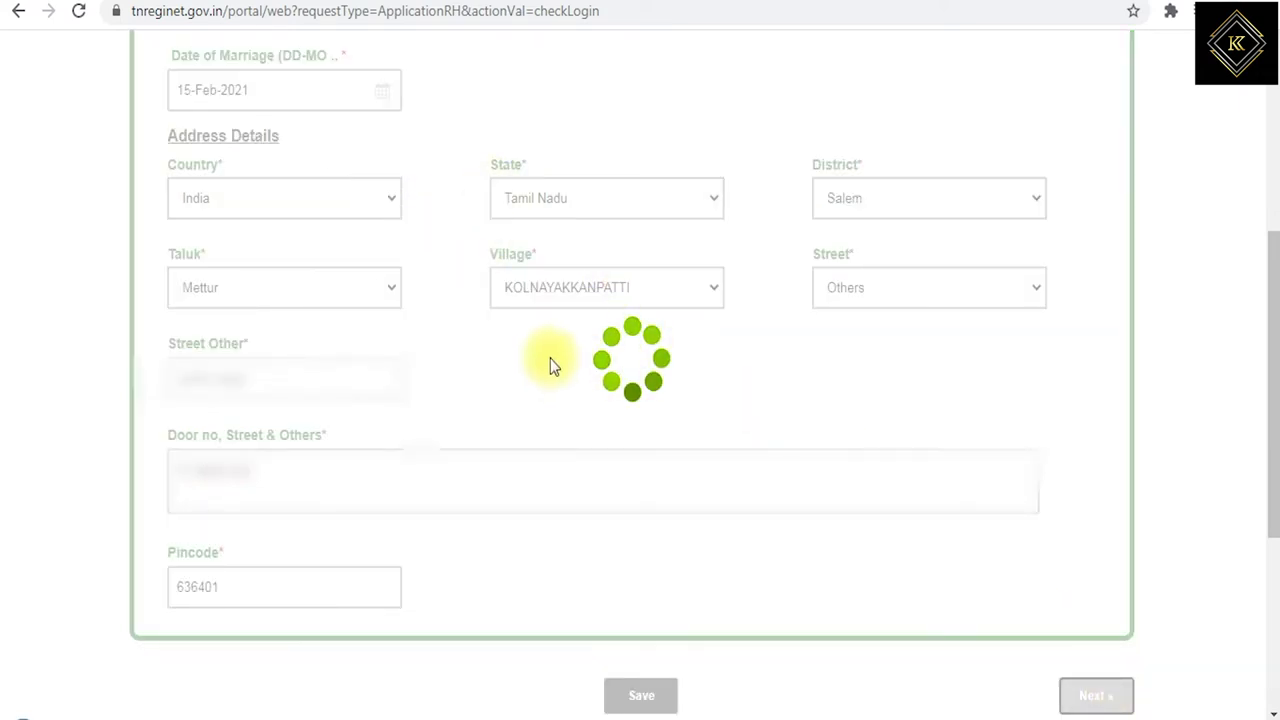
scroll(380, 351, "down", 2)
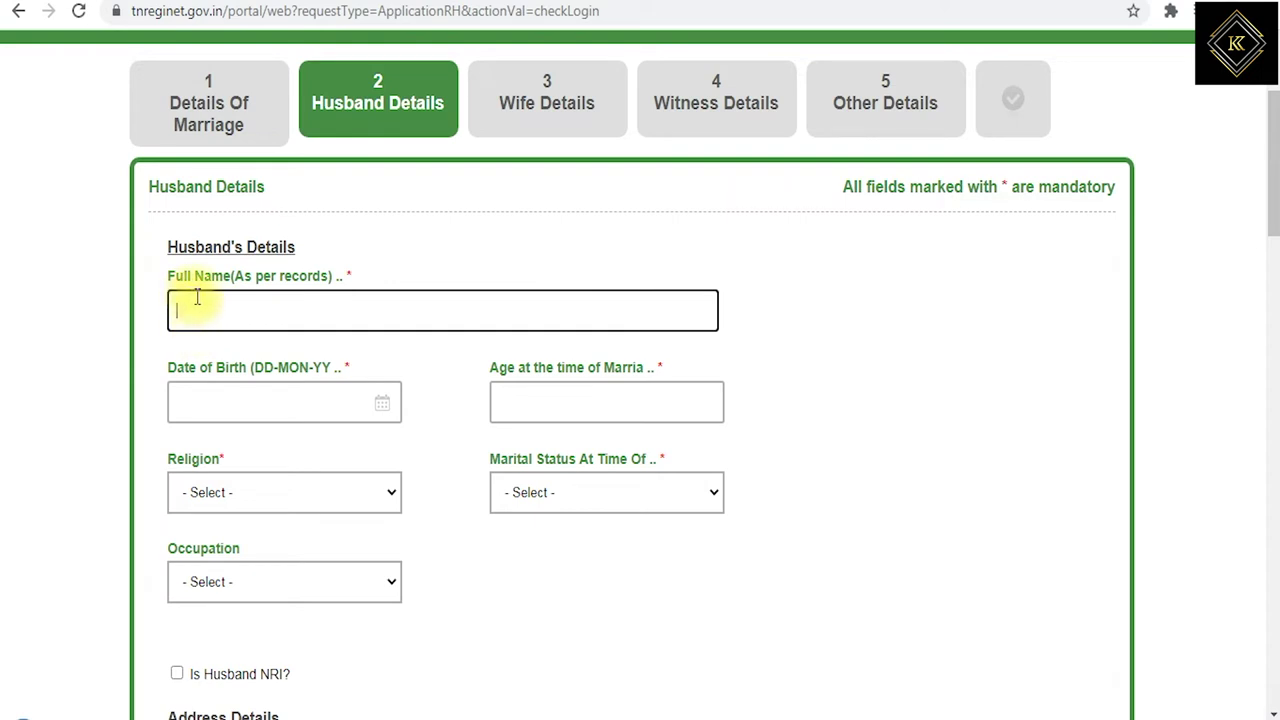
left_click(1171, 705)
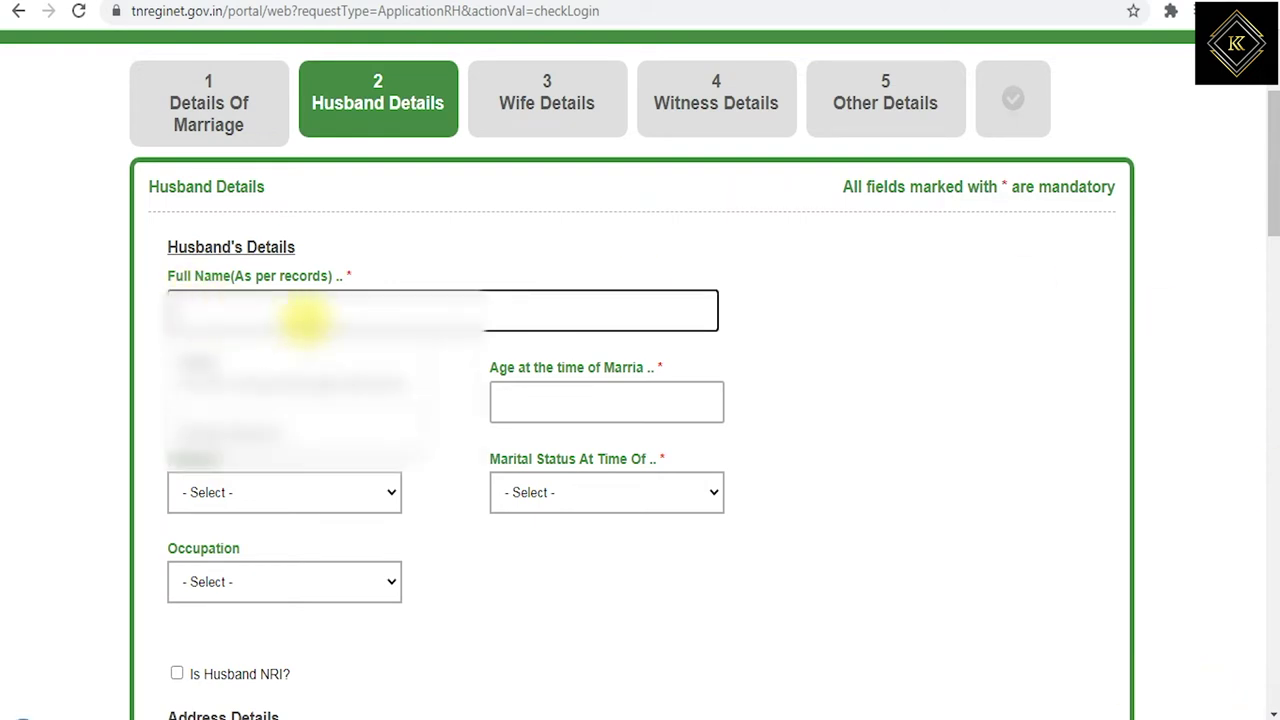
left_click(383, 403)
left_click(300, 453)
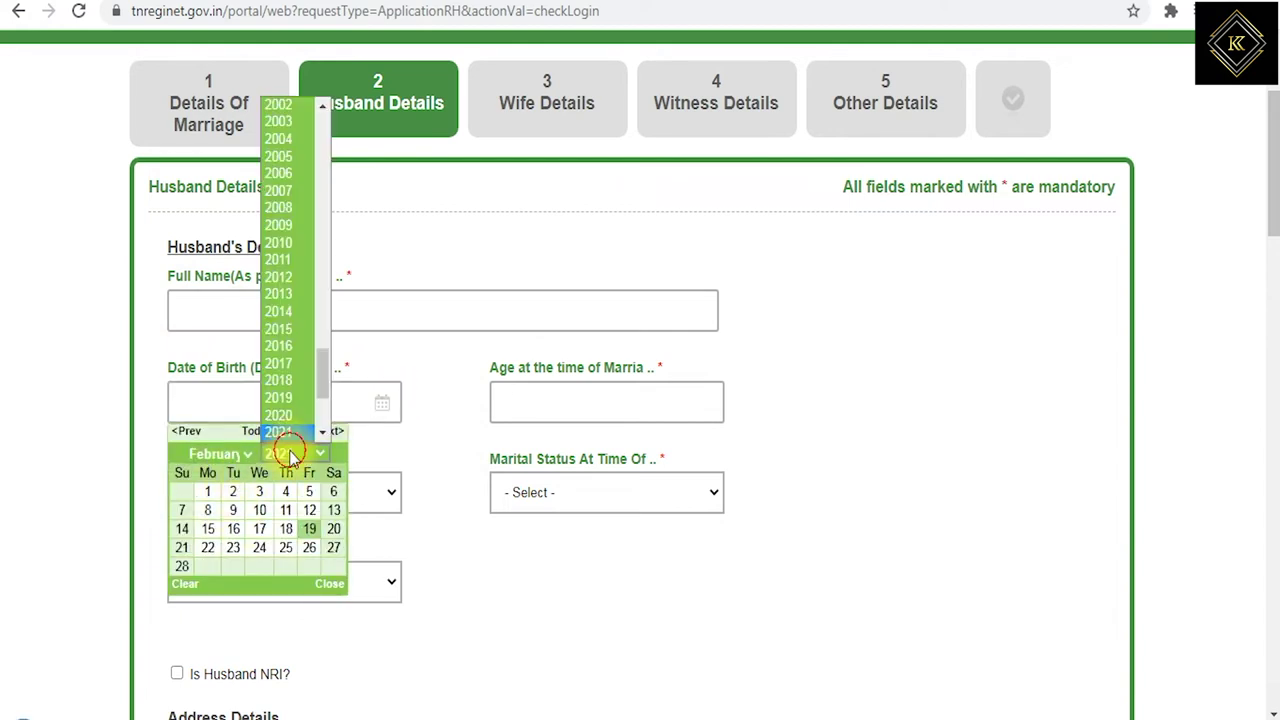
scroll(283, 212, "up", 10)
scroll(283, 212, "down", 4)
left_click(283, 366)
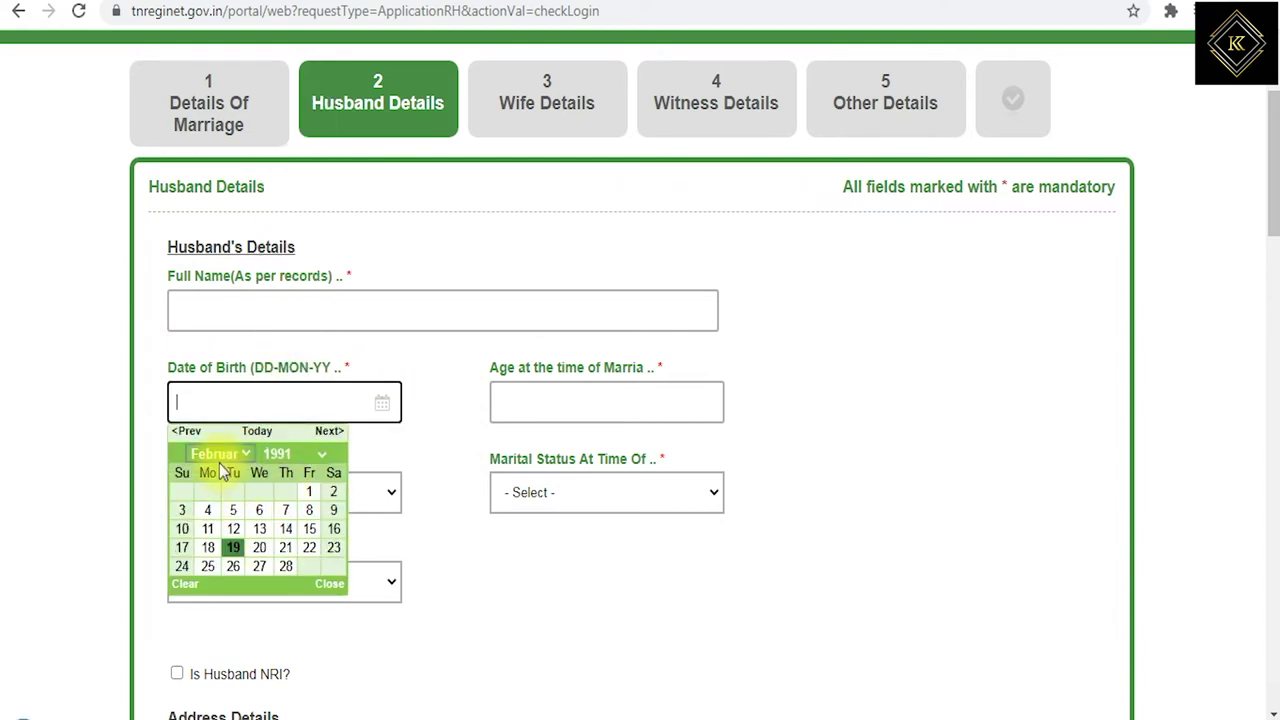
left_click(220, 453)
left_click(215, 508)
left_click(235, 549)
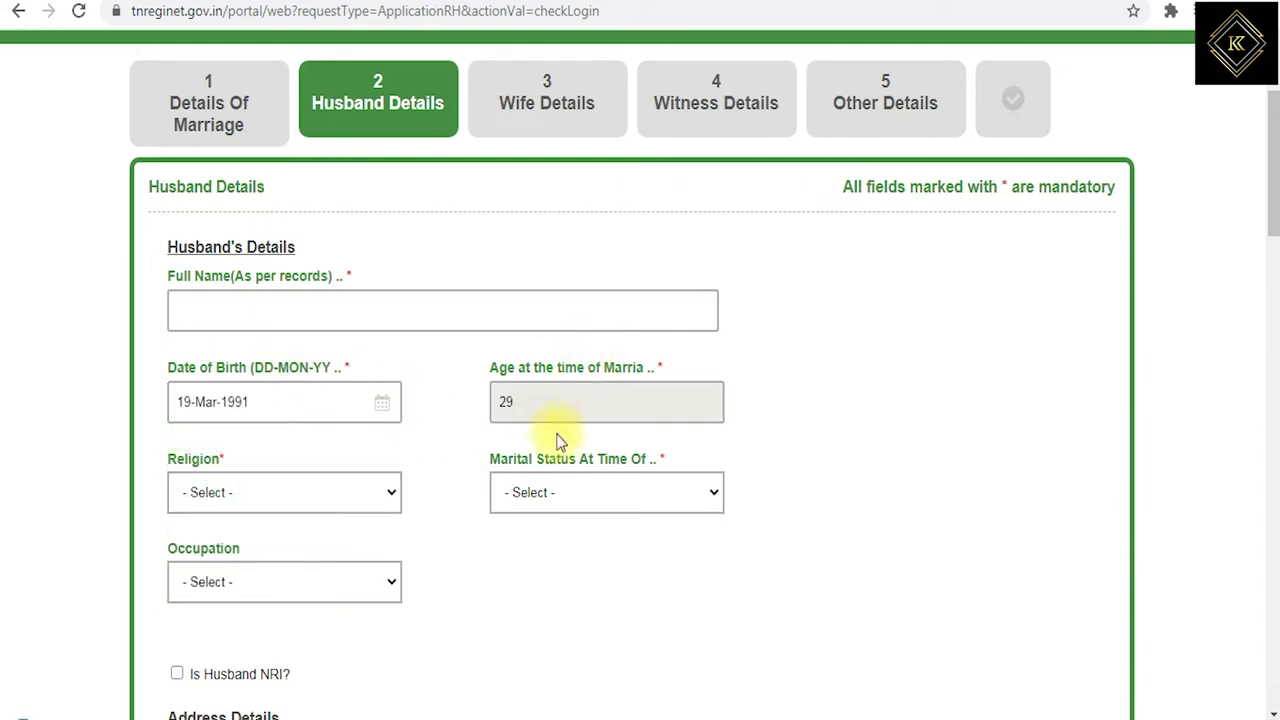
Step: Choose Hindu religion, Bachelor marital status and Employee occupation for the husband
left_click(228, 492)
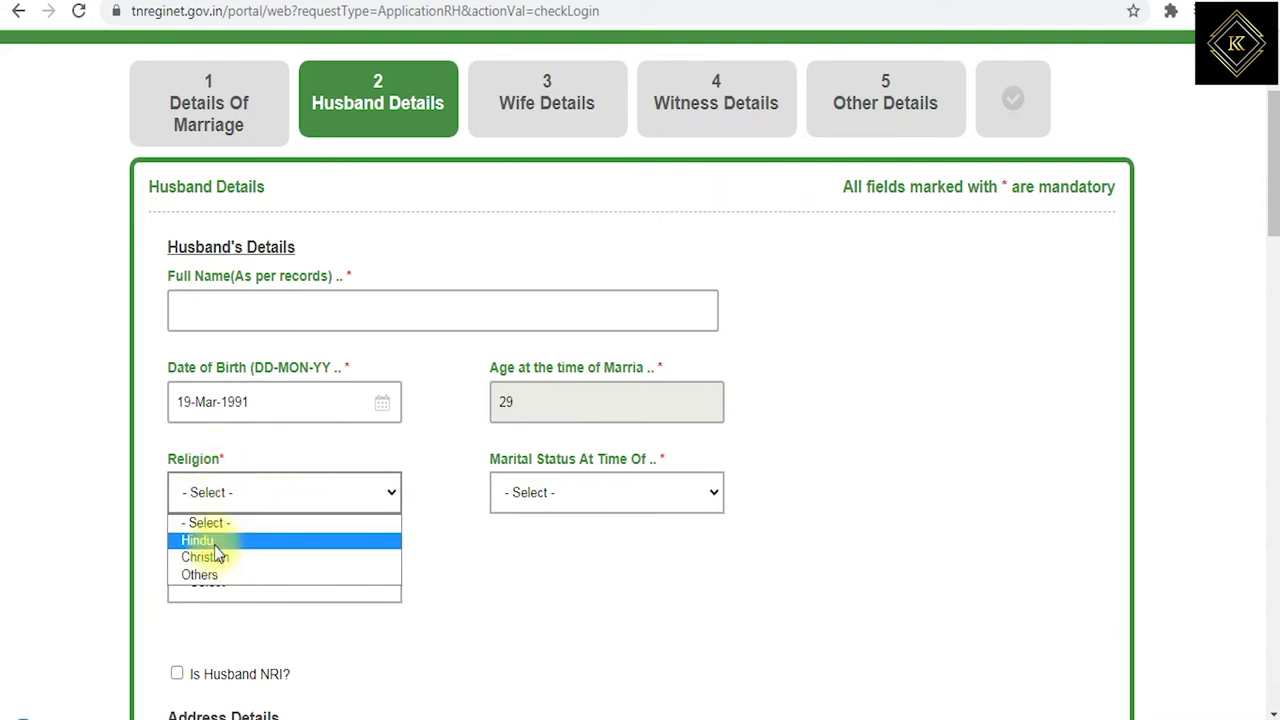
left_click(210, 541)
left_click(520, 492)
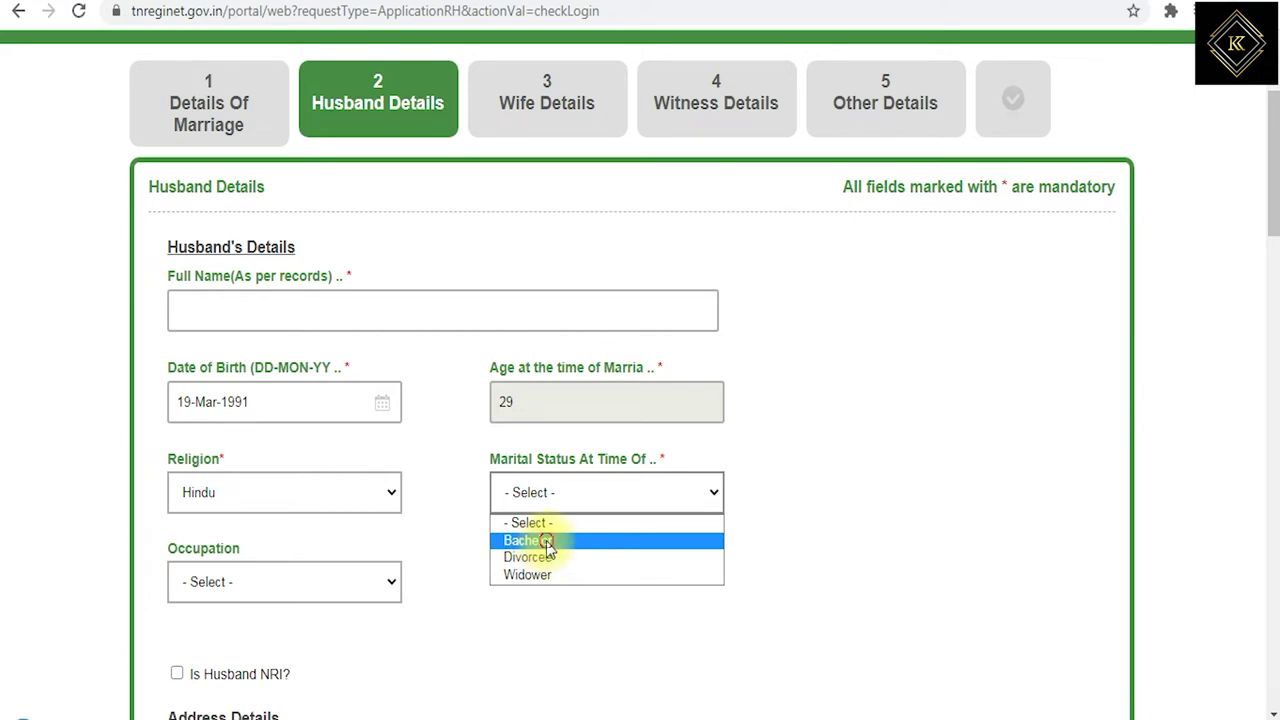
left_click(547, 541)
left_click(276, 590)
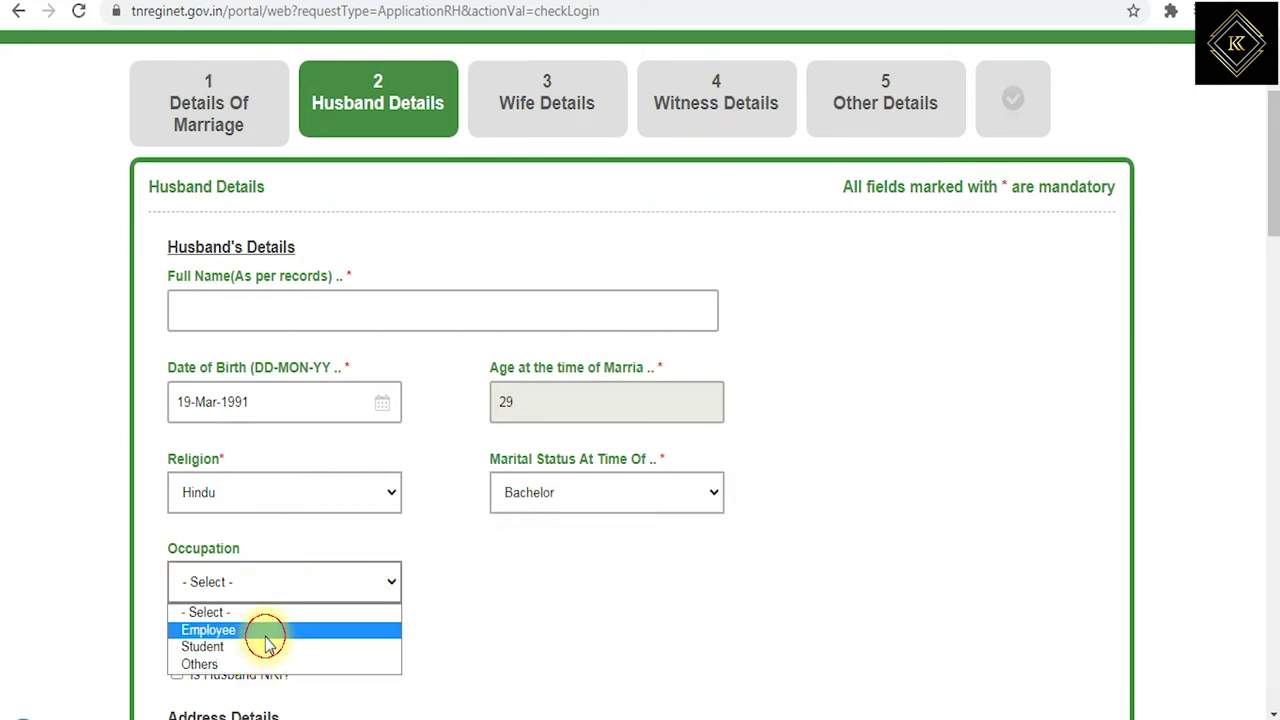
left_click(267, 632)
Step: Tick and then untick the husband's NRI checkbox, leaving him non-NRI
scroll(632, 591, "down", 5)
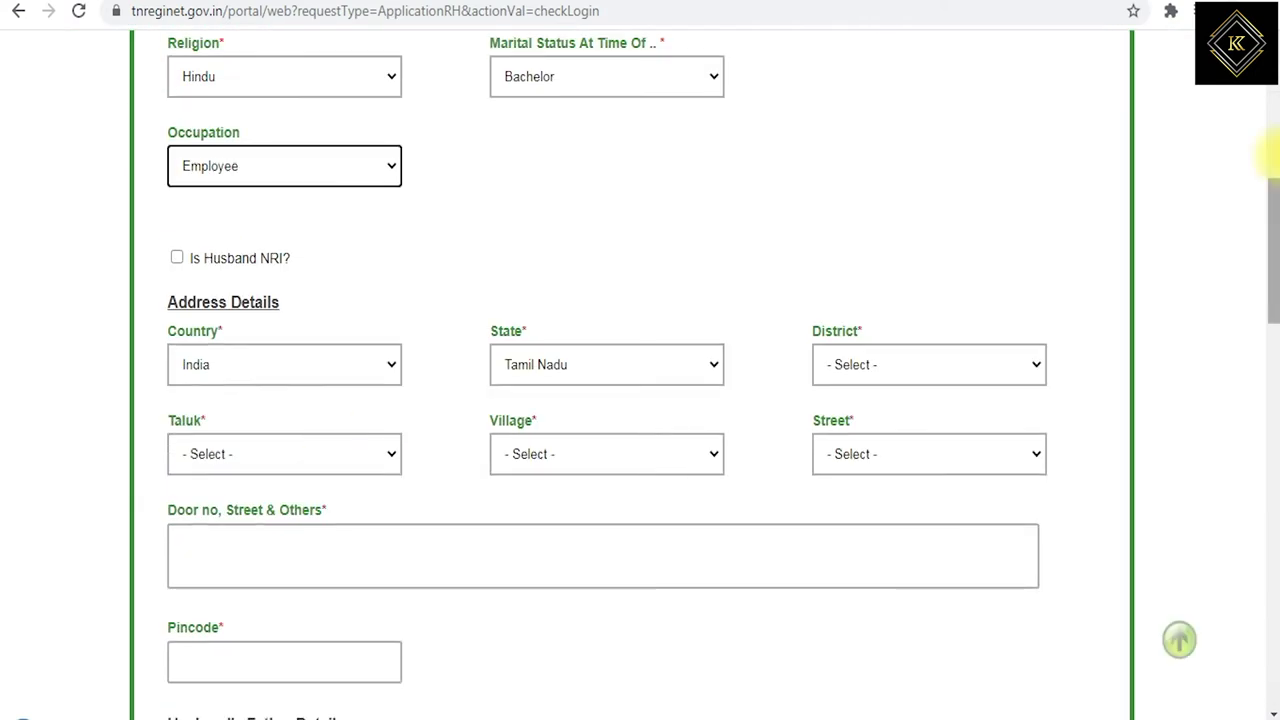
left_click(175, 257)
left_click_drag(508, 224, 592, 224)
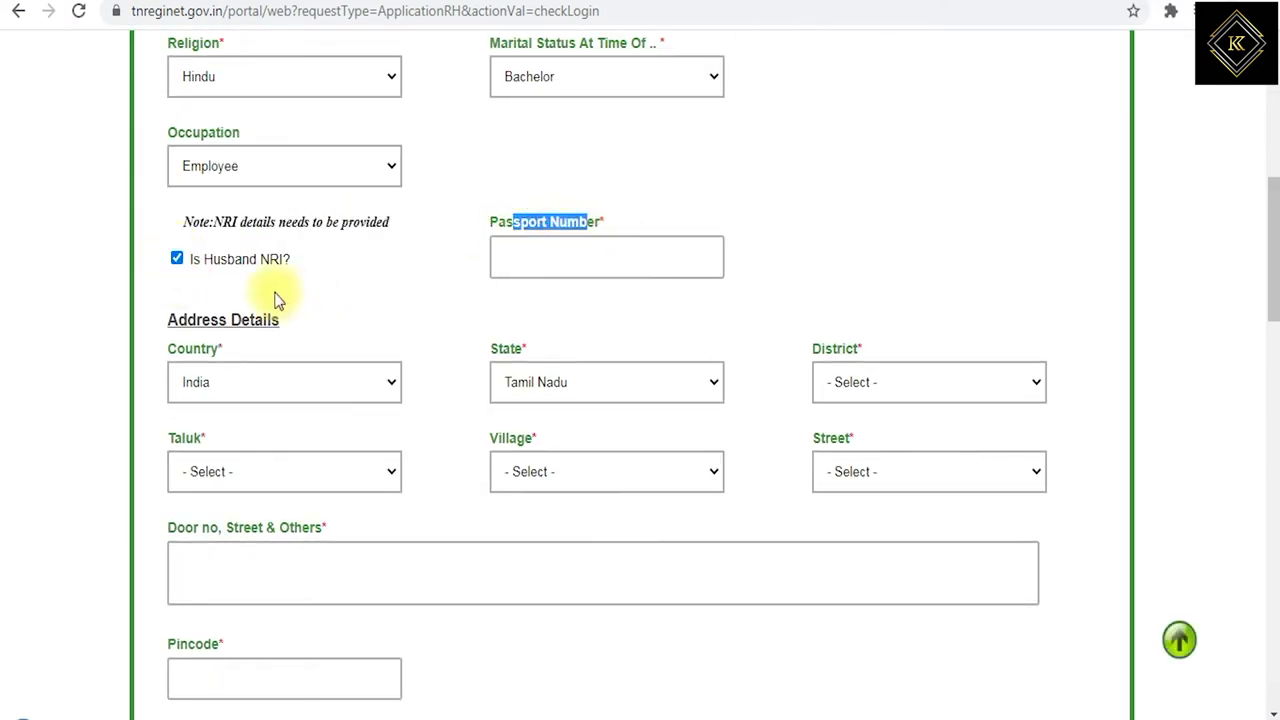
left_click(177, 257)
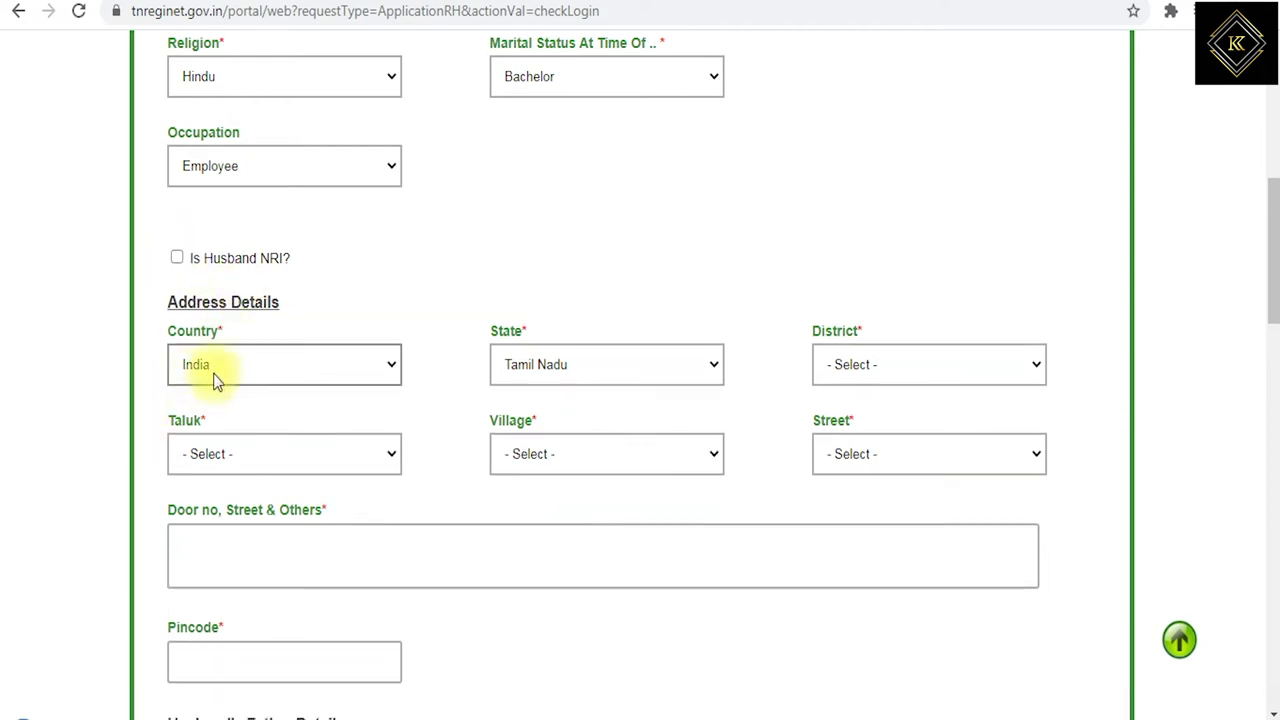
Step: Set the husband's address district to Salem and taluk to Mettur
left_click(848, 368)
scroll(851, 286, "down", 6)
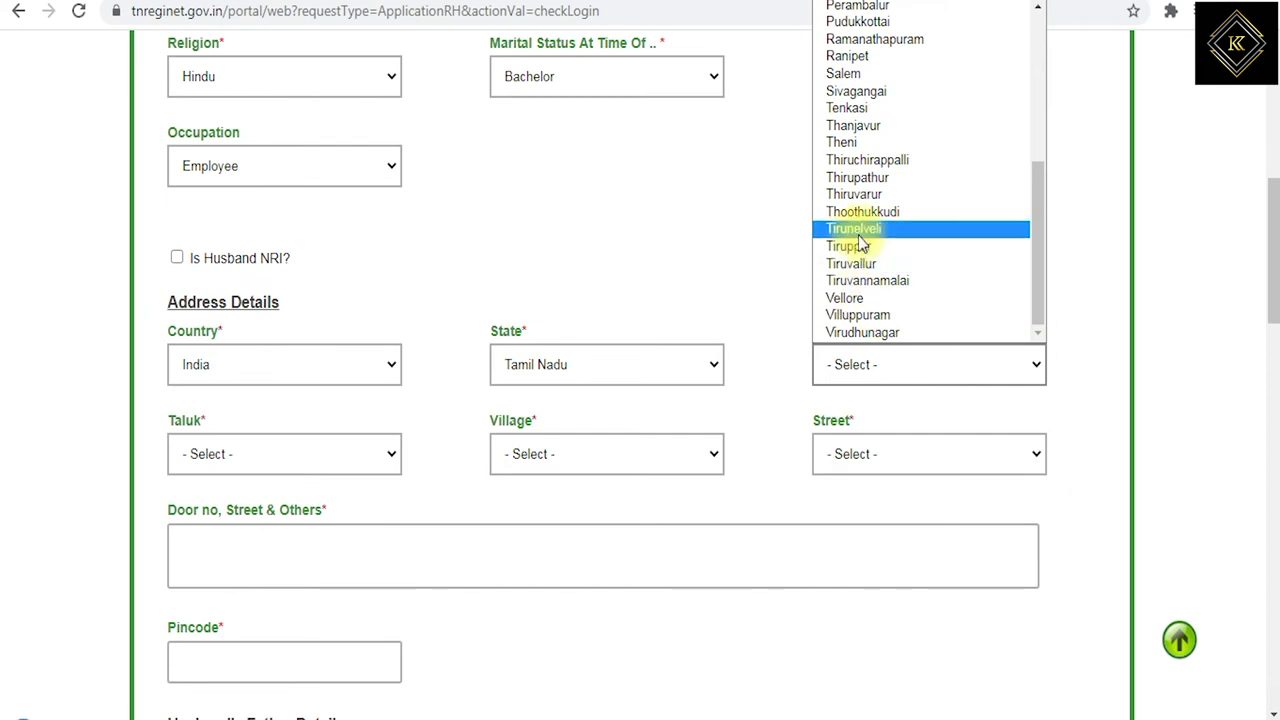
scroll(865, 240, "up", 6)
scroll(880, 240, "down", 3)
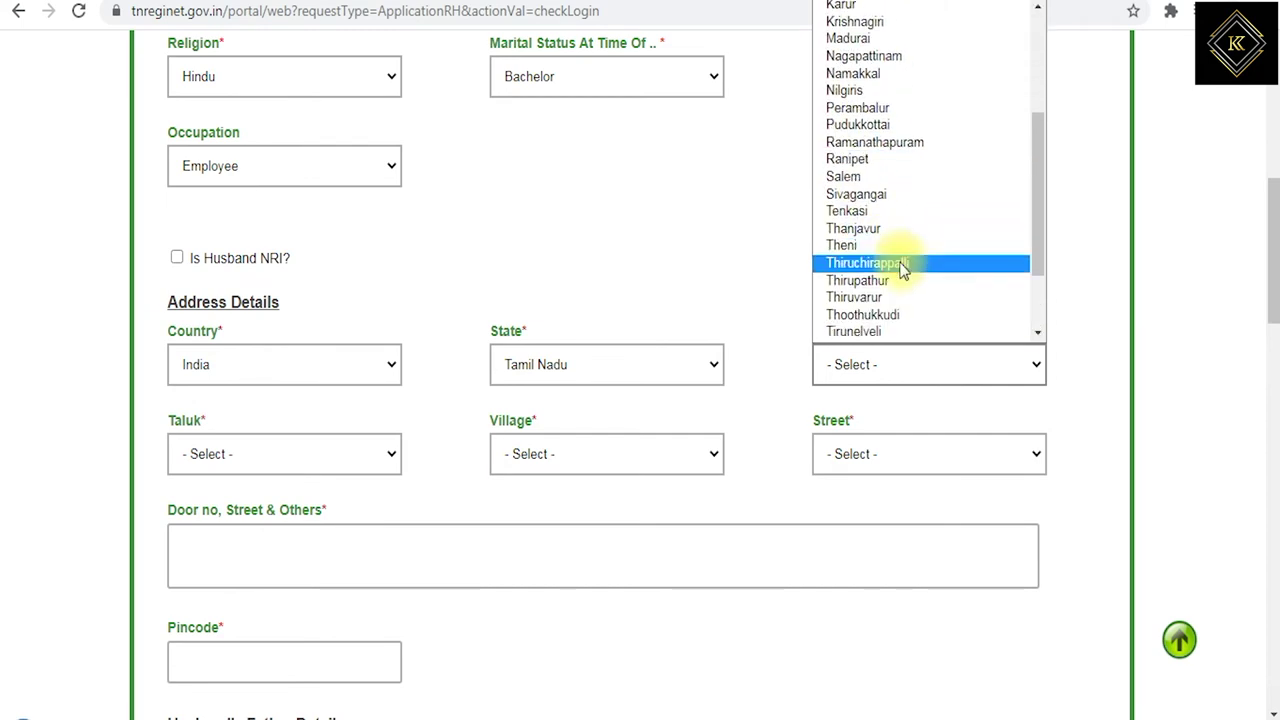
left_click(12, 524)
left_click(200, 457)
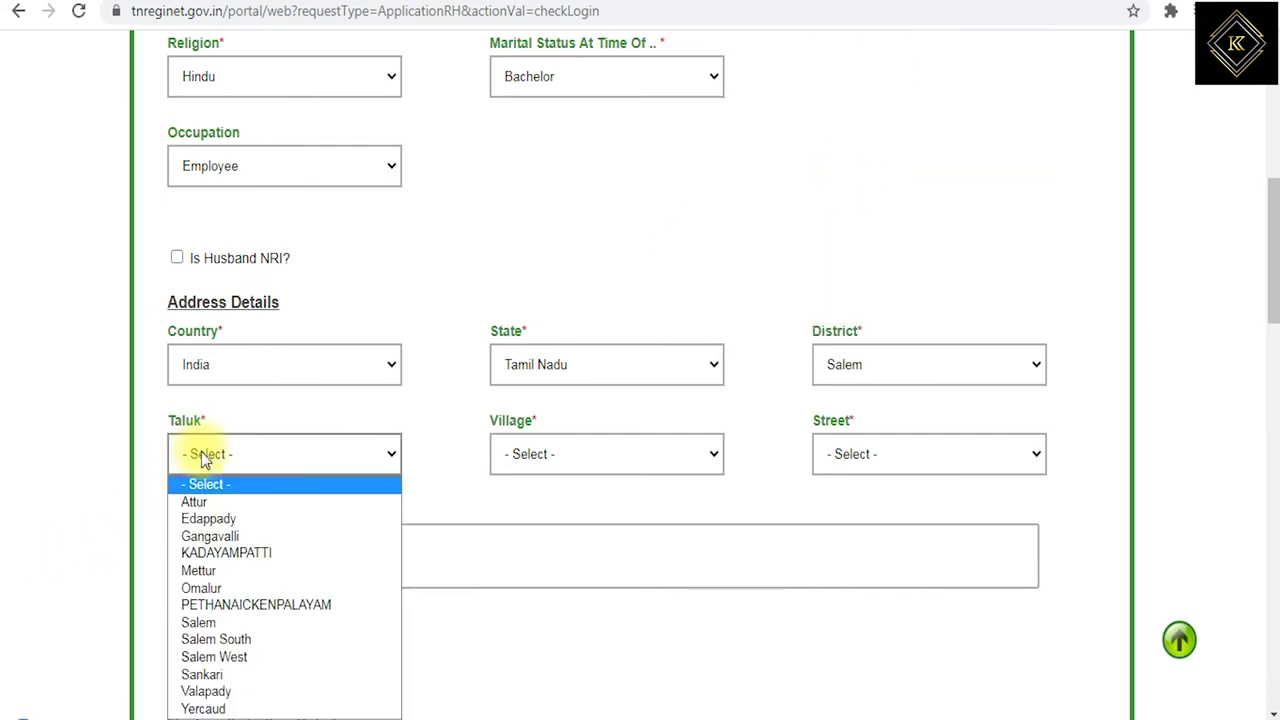
left_click(245, 569)
Step: Choose KOLNAYAKKANPATTI as the village and Others as the street
left_click(560, 457)
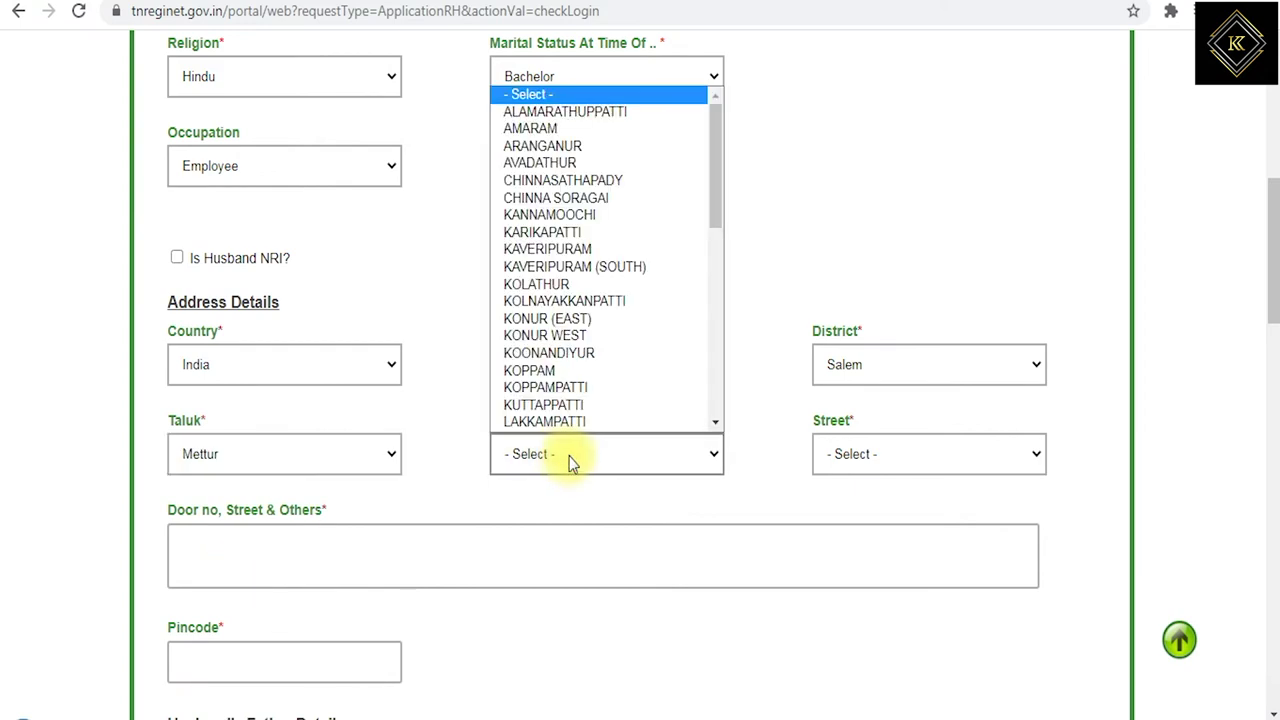
scroll(545, 360, "down", 10)
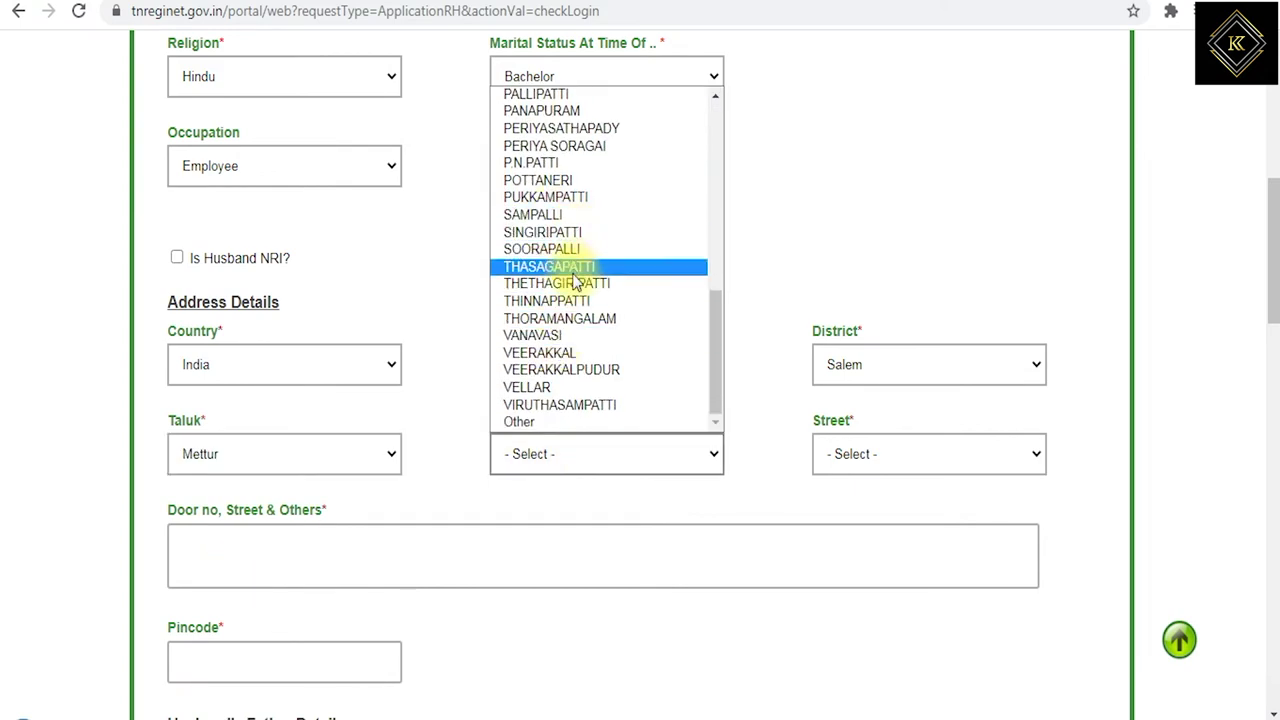
scroll(576, 215, "up", 4)
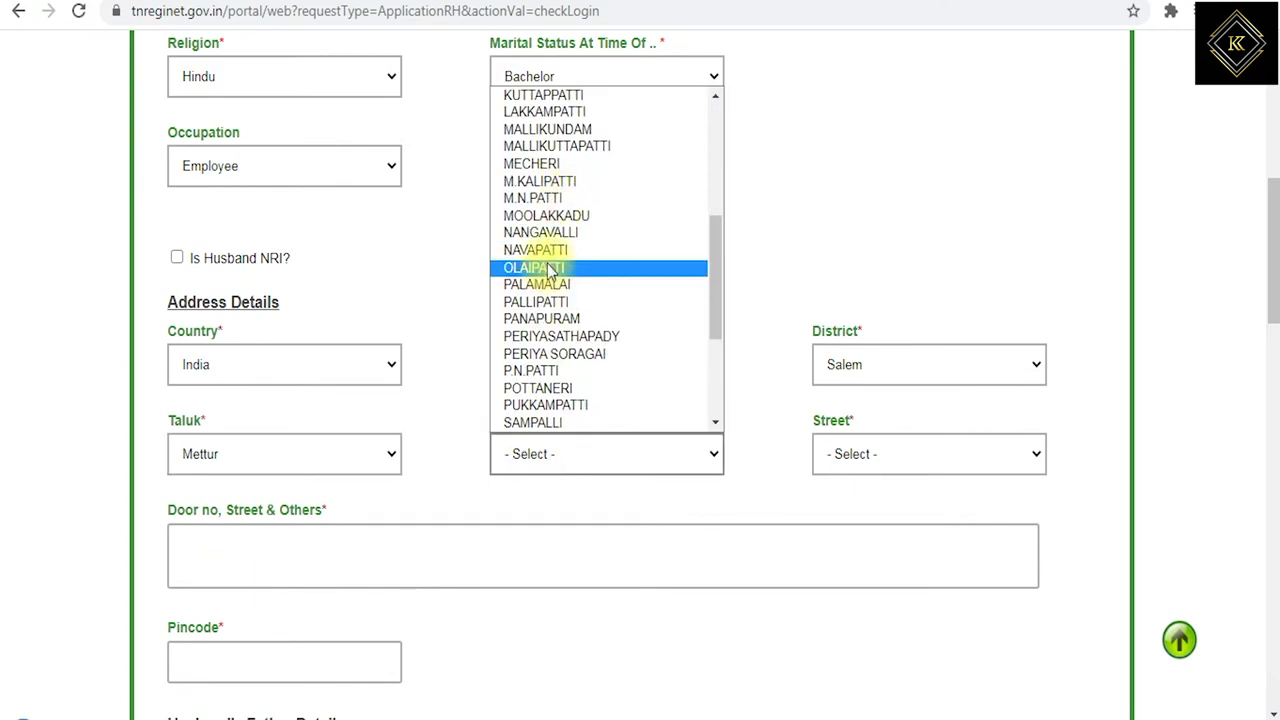
scroll(555, 260, "up", 5)
left_click(588, 300)
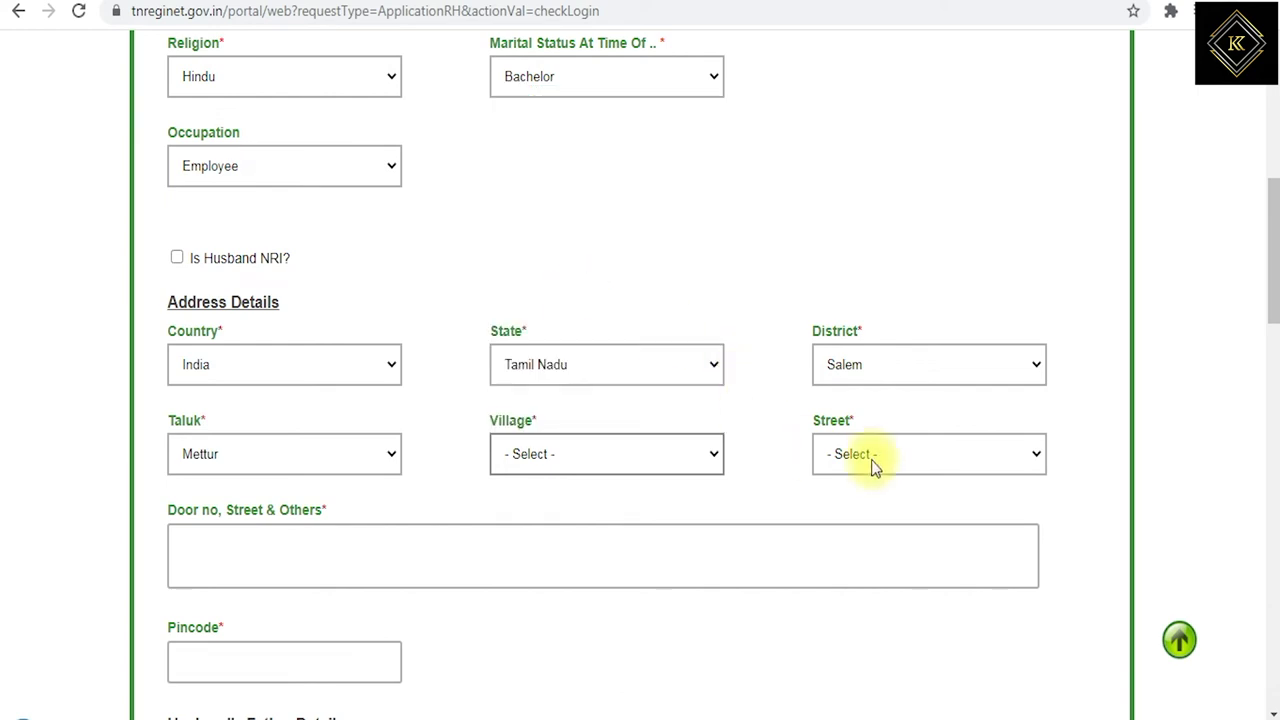
left_click(877, 456)
left_click(855, 503)
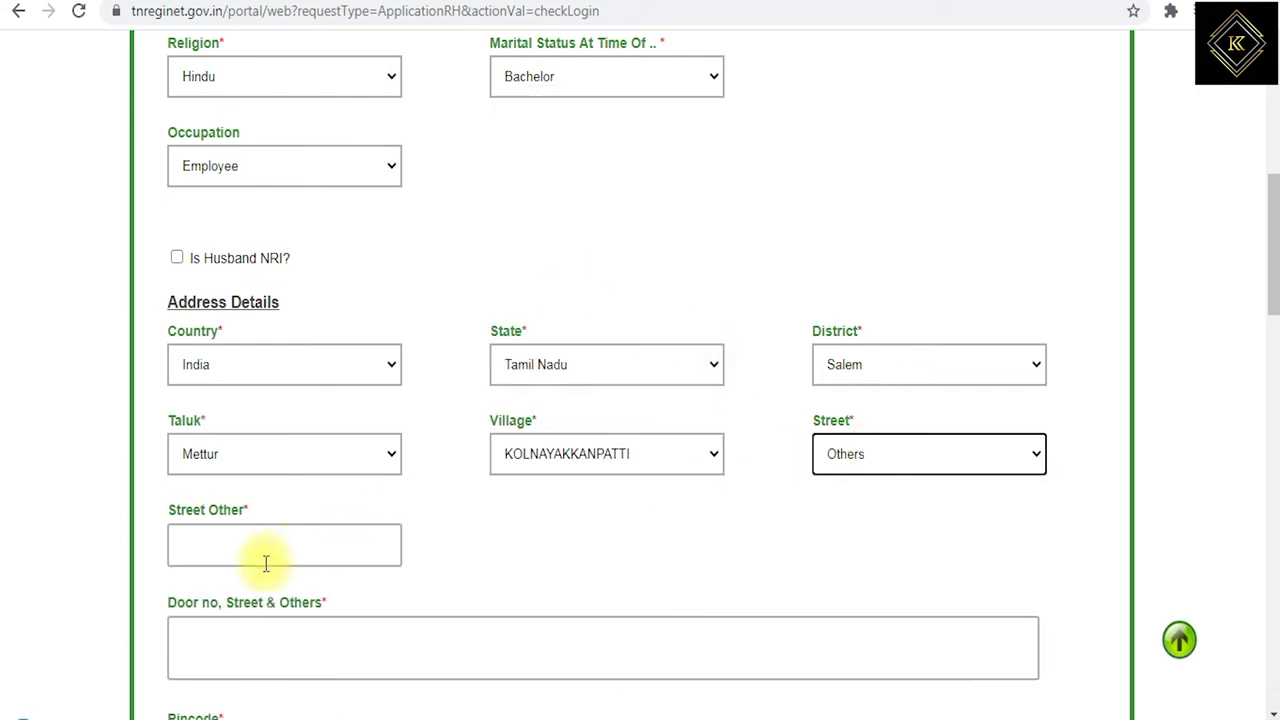
left_click_drag(165, 513, 245, 511)
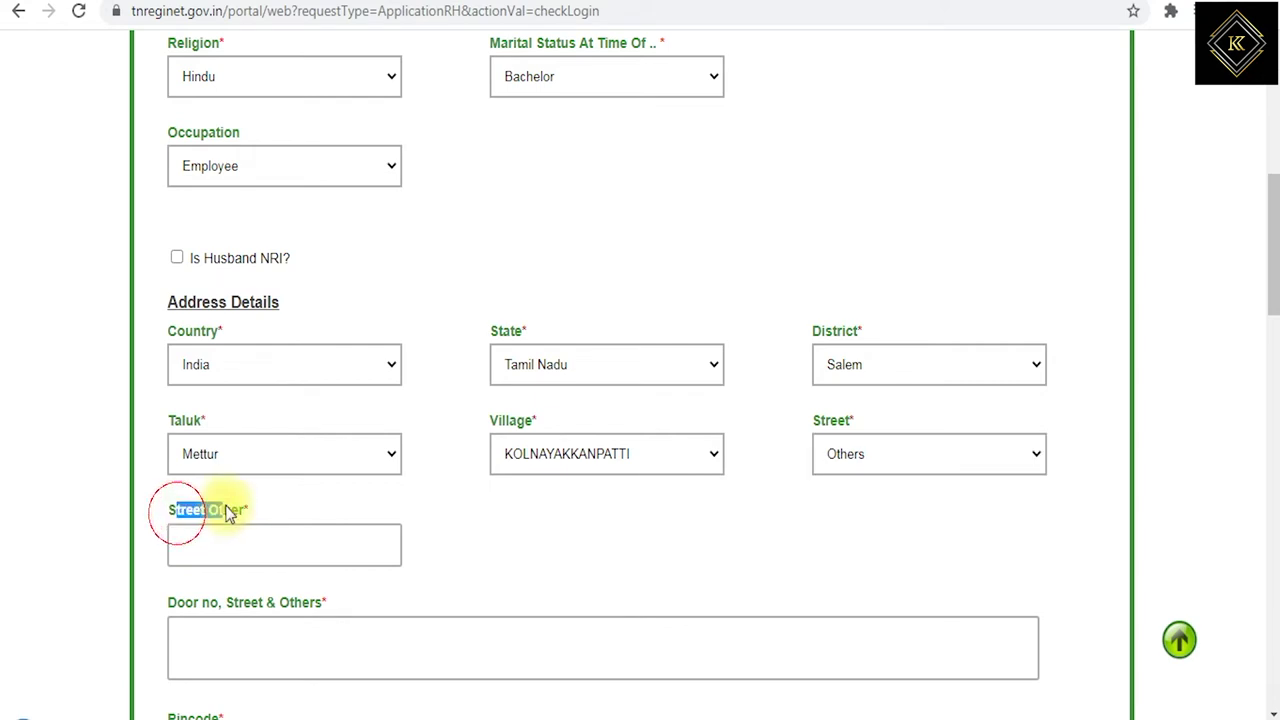
scroll(303, 503, "down", 2)
left_click(185, 404)
mouse_move(265, 396)
left_mouse_down()
mouse_move(171, 500)
mouse_move(237, 512)
left_mouse_up()
Step: Switch the husband's father's Is Alive setting to No and back to Yes
scroll(200, 354, "down", 2)
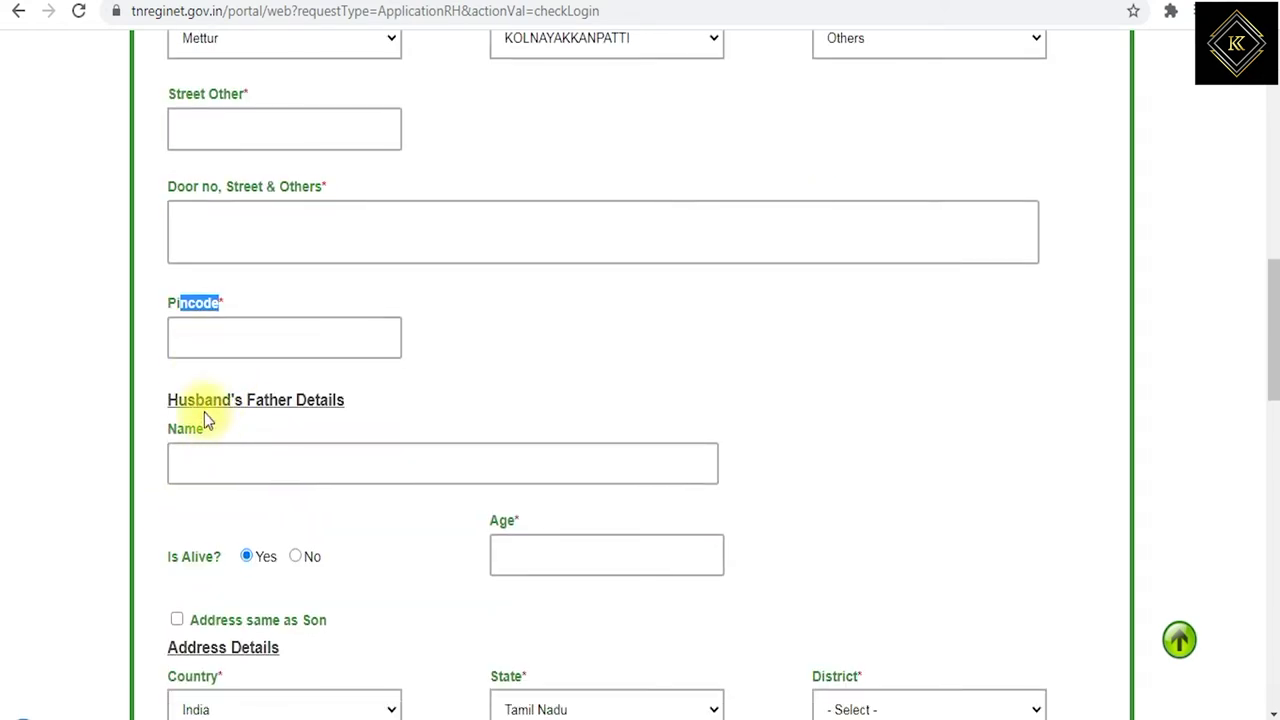
left_click_drag(206, 405, 320, 402)
scroll(298, 394, "down", 3)
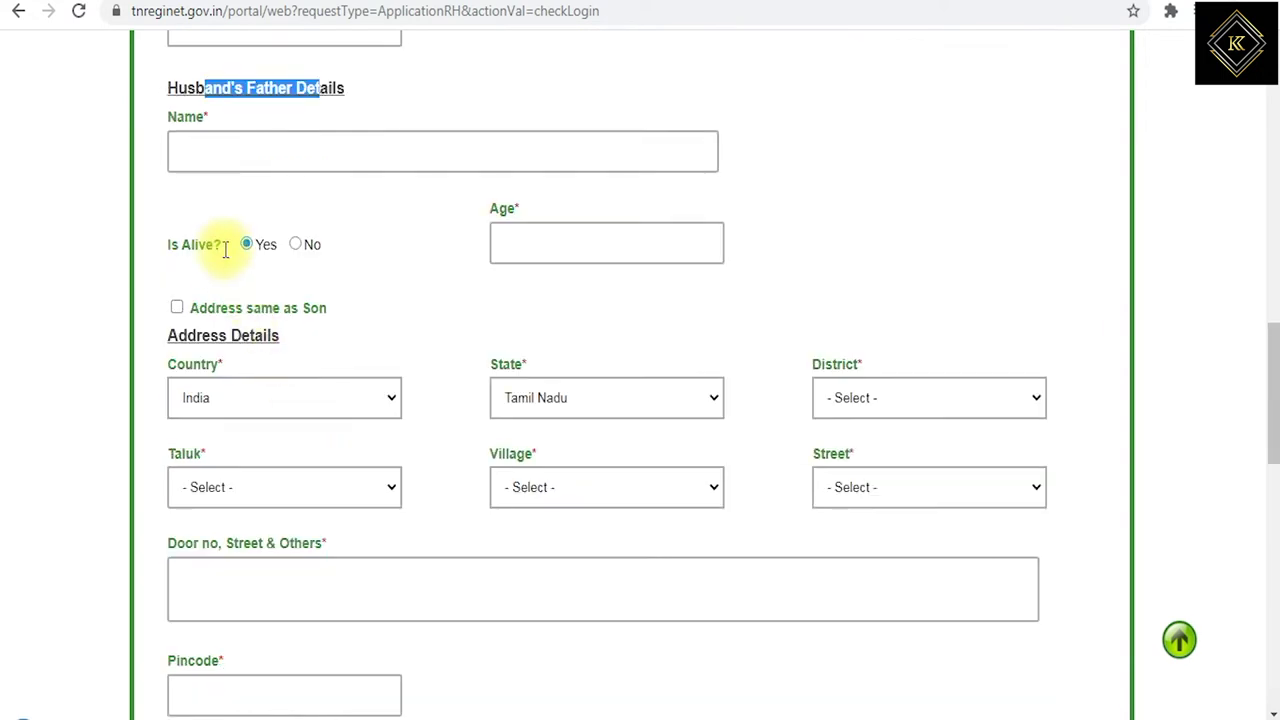
left_click_drag(176, 118, 346, 166)
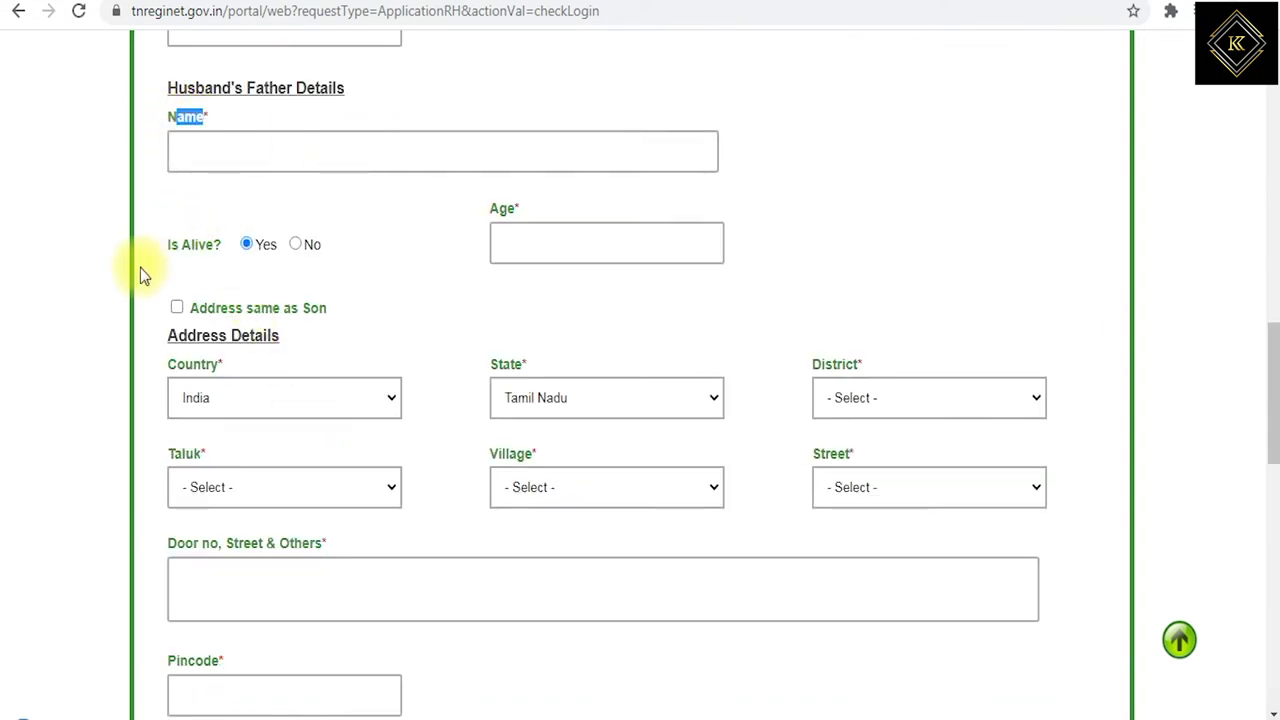
left_click(250, 245)
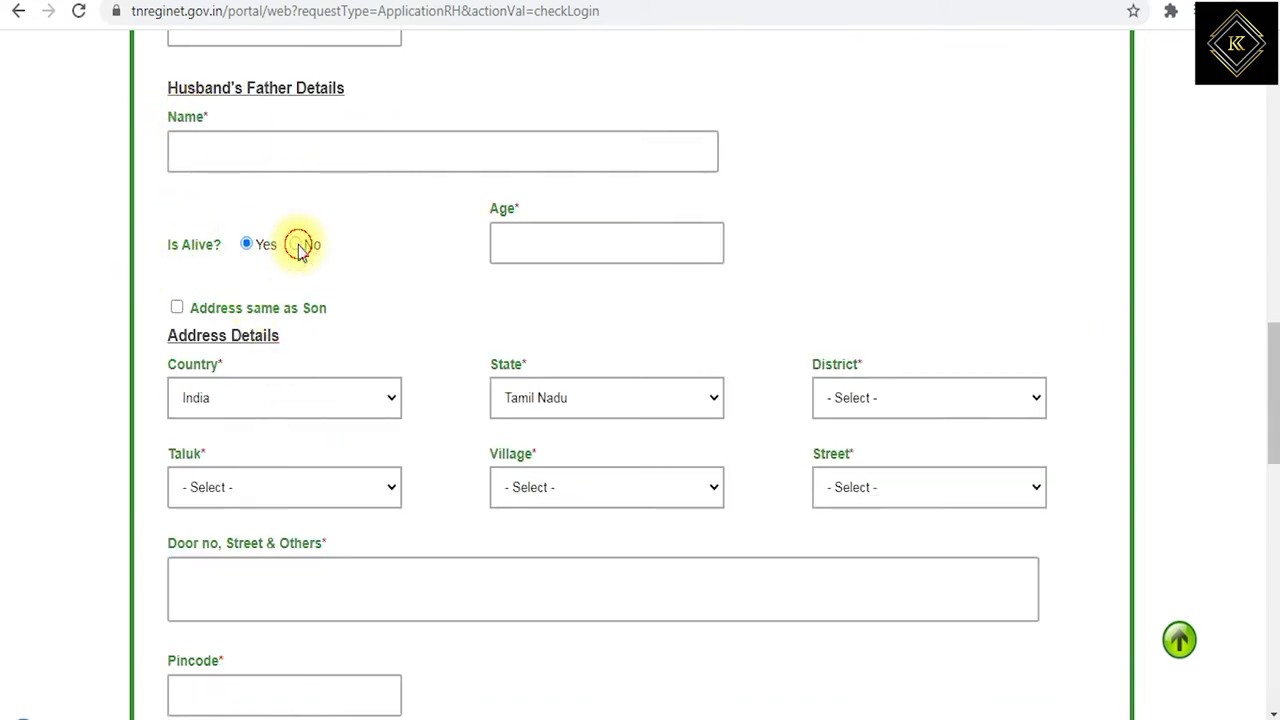
left_click(300, 245)
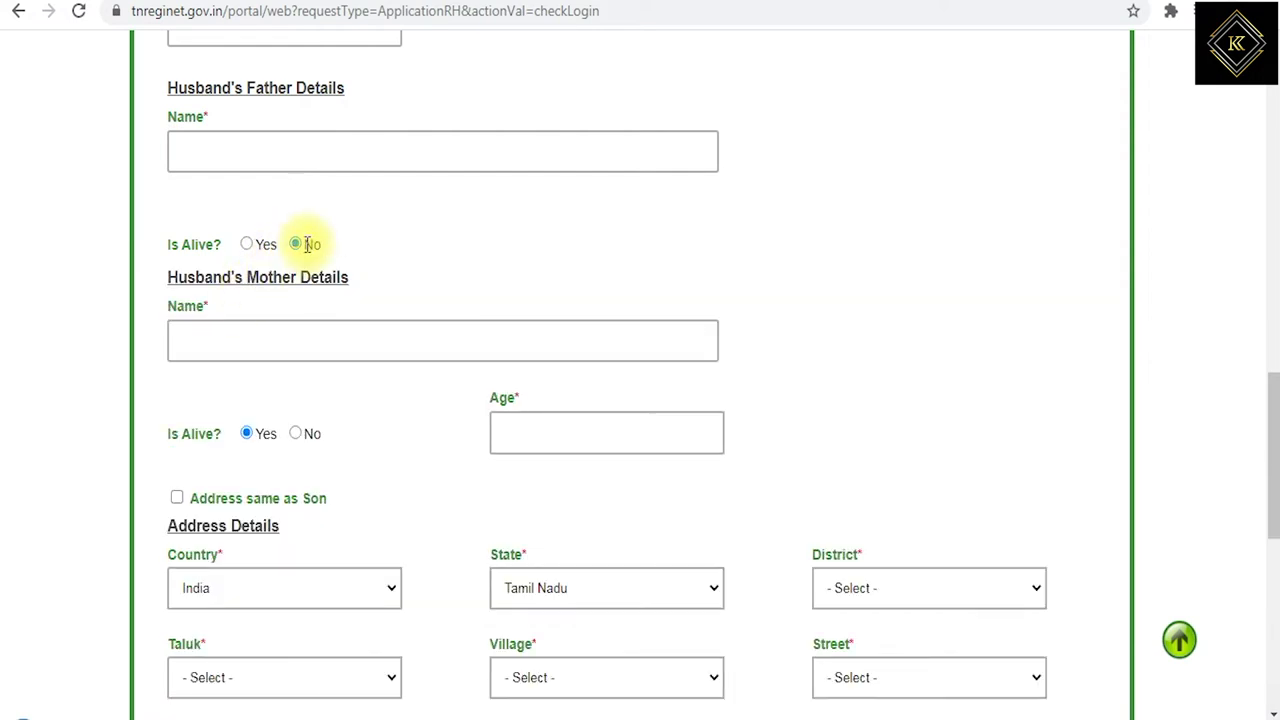
left_click_drag(178, 318, 205, 312)
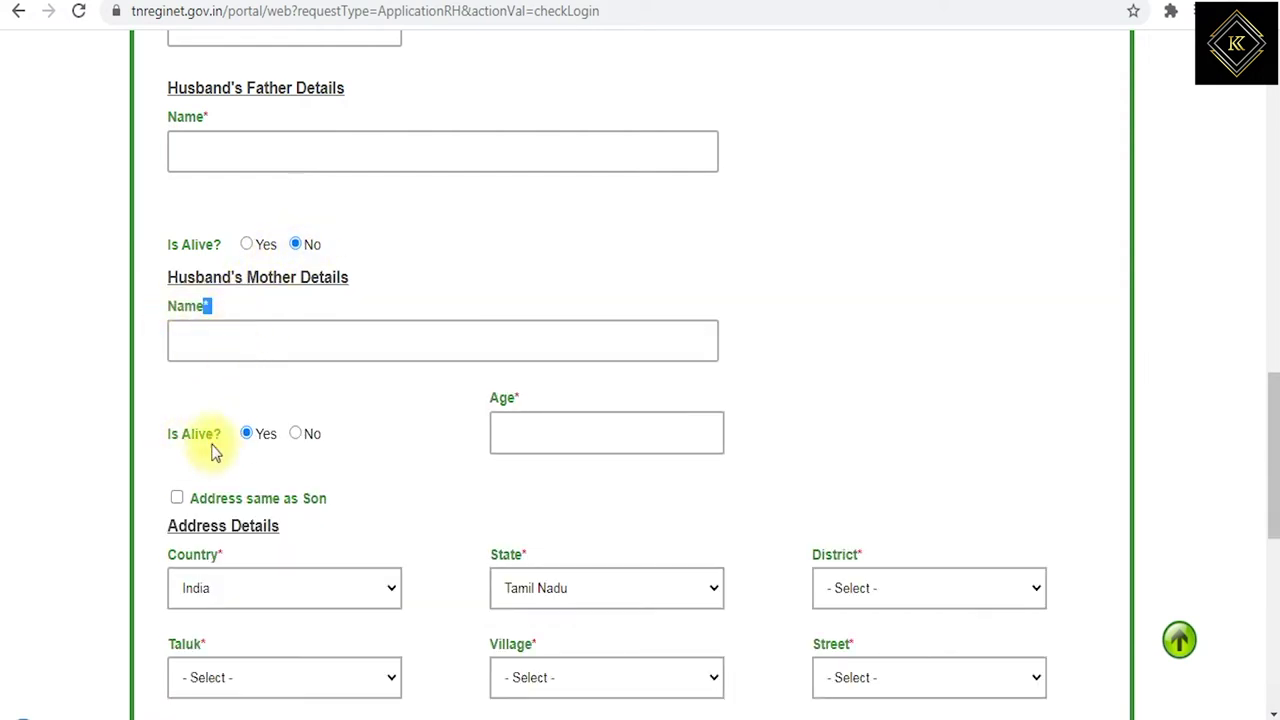
left_click(250, 246)
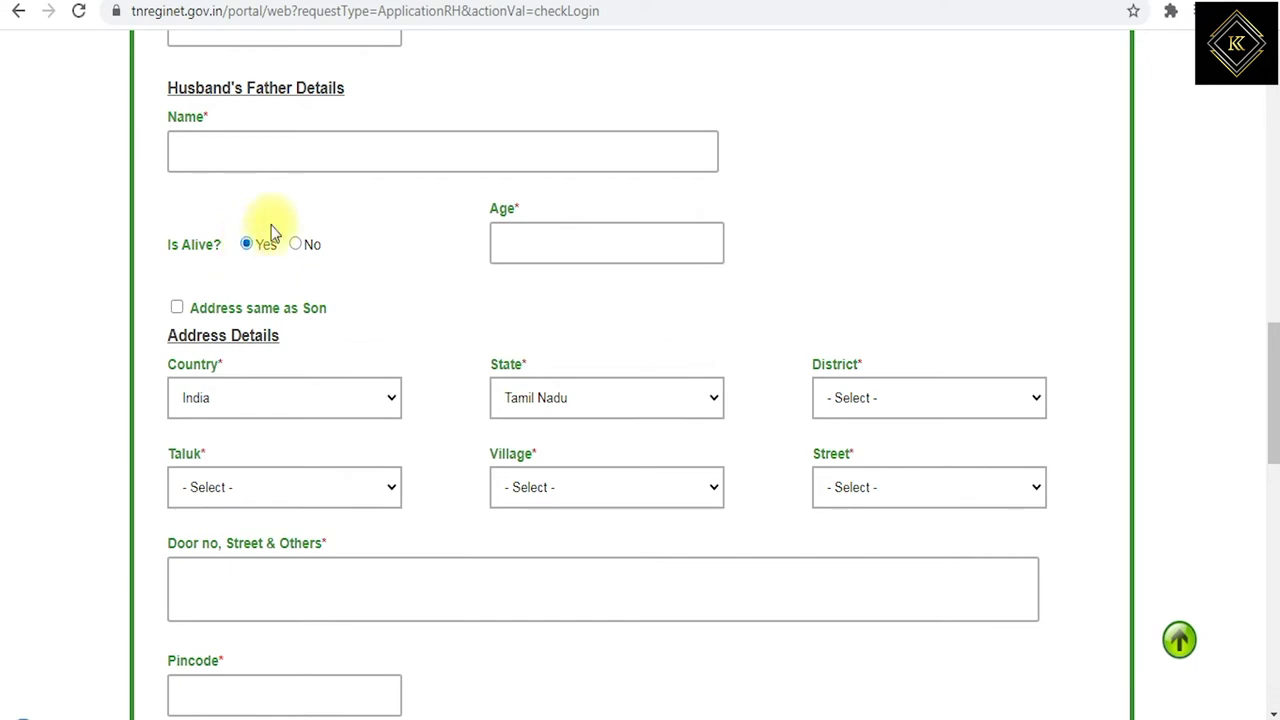
Step: Tick 'Address same as Son' so the father's address copies Salem, Mettur, KOLNAYAKKANPATTI, Others
left_click_drag(533, 218, 535, 216)
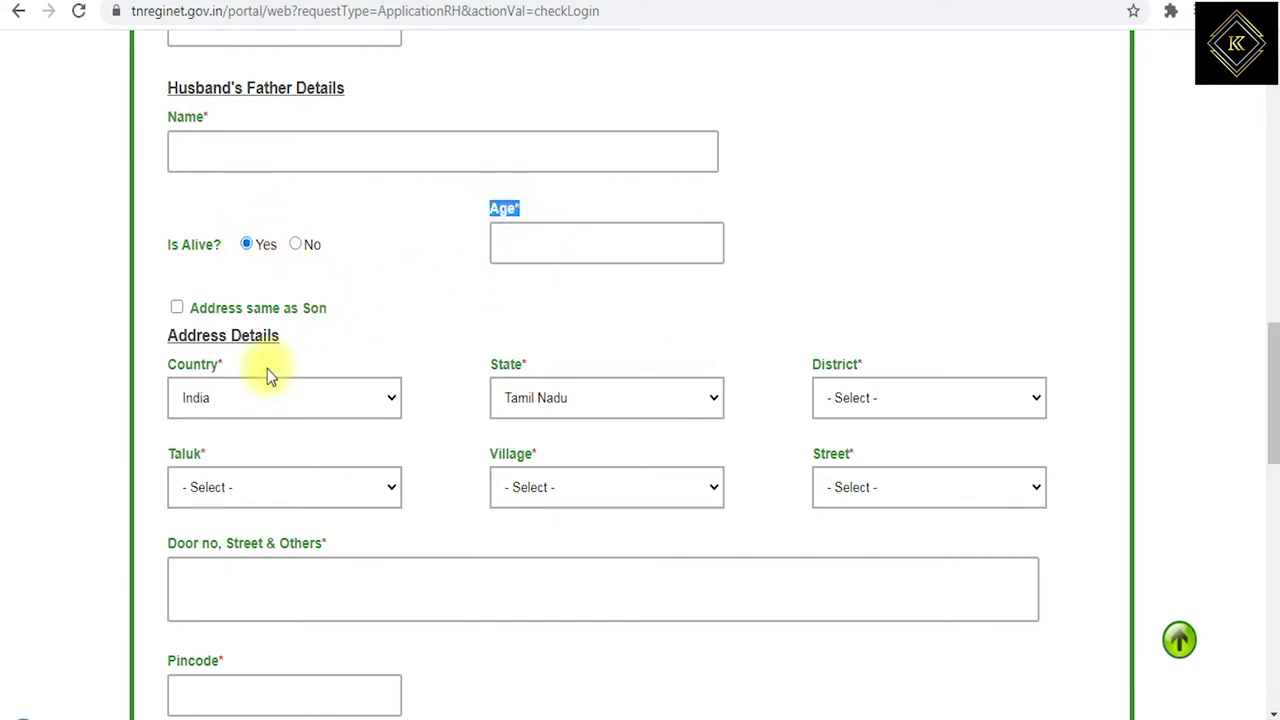
left_click(177, 308)
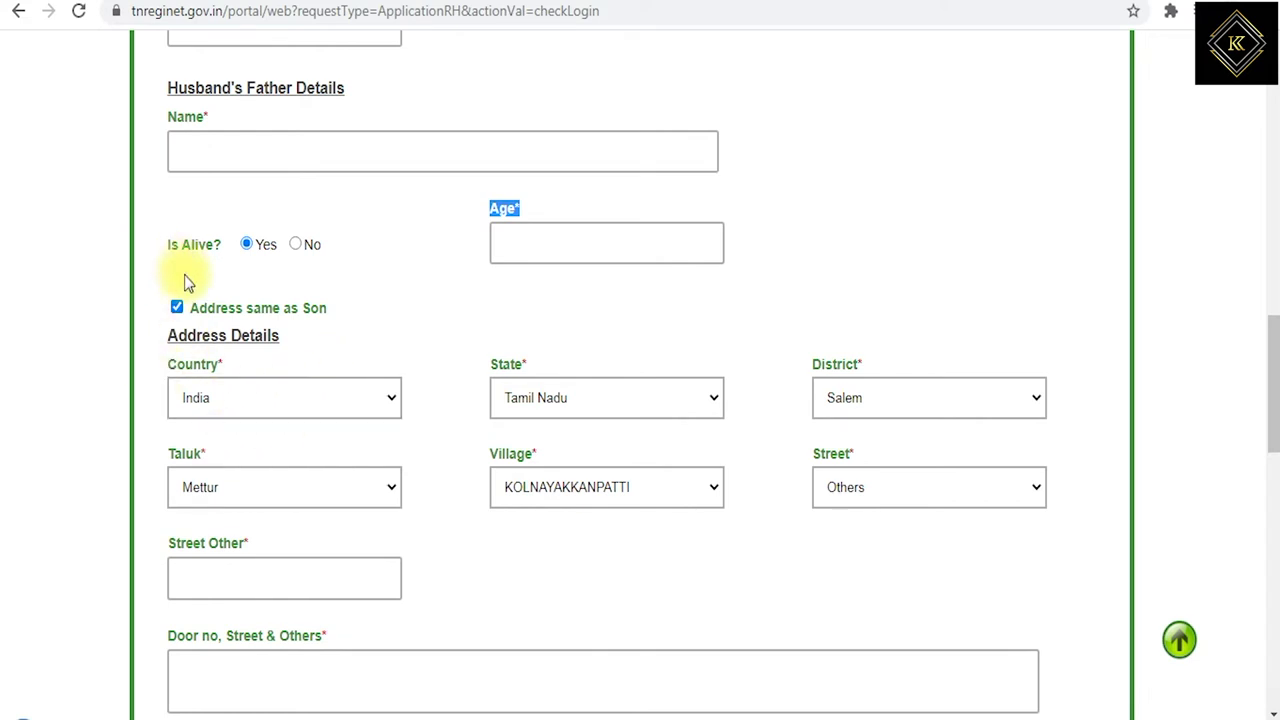
scroll(276, 475, "down", 1)
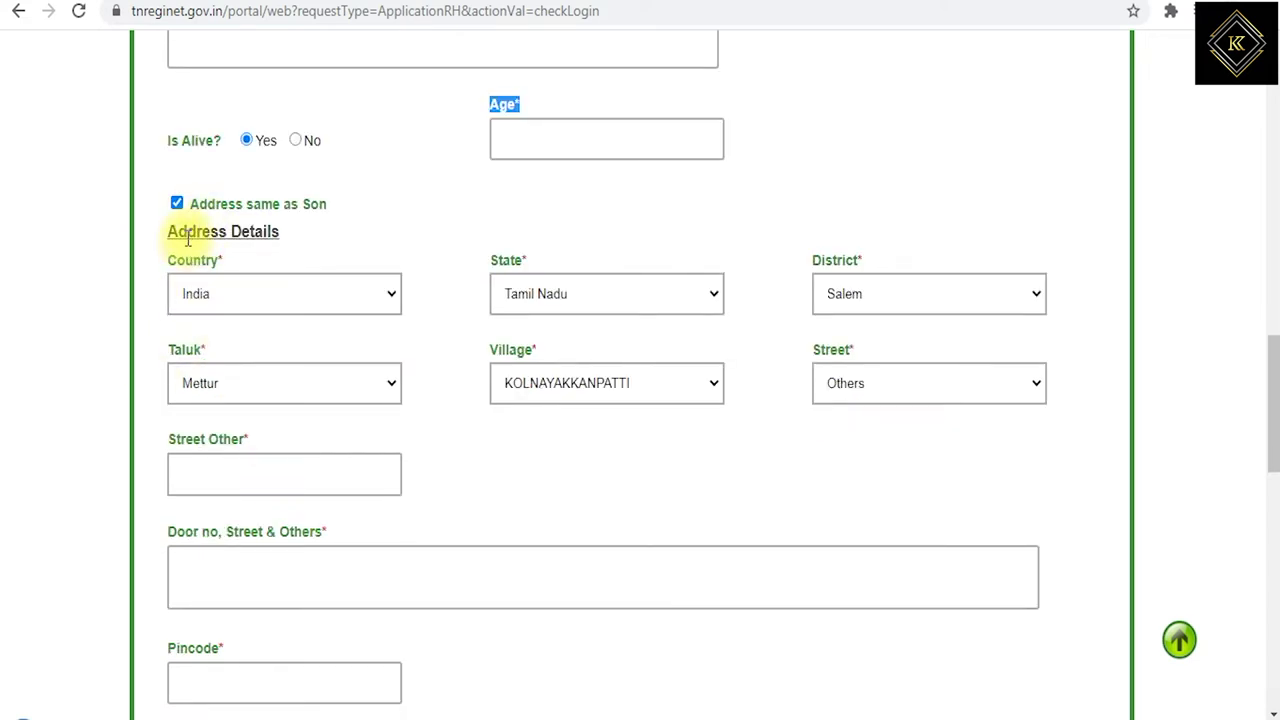
left_click_drag(187, 231, 293, 243)
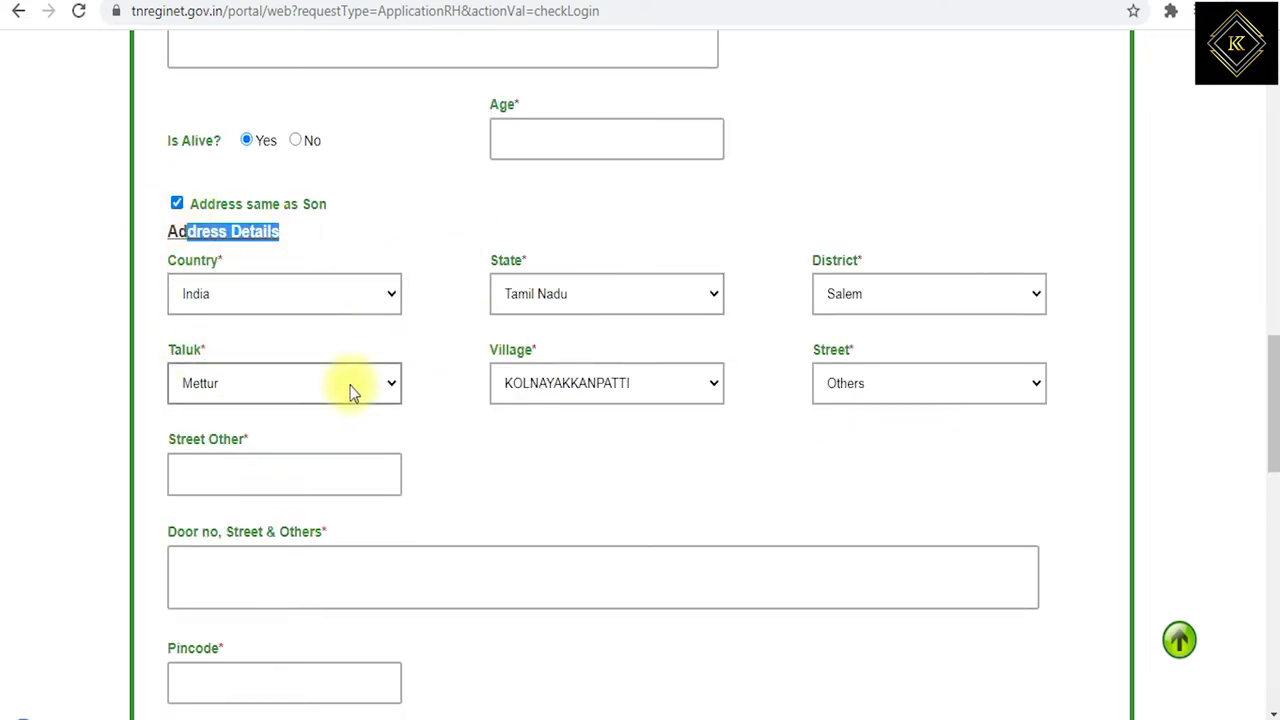
left_click_drag(180, 545, 257, 531)
scroll(257, 531, "down", 3)
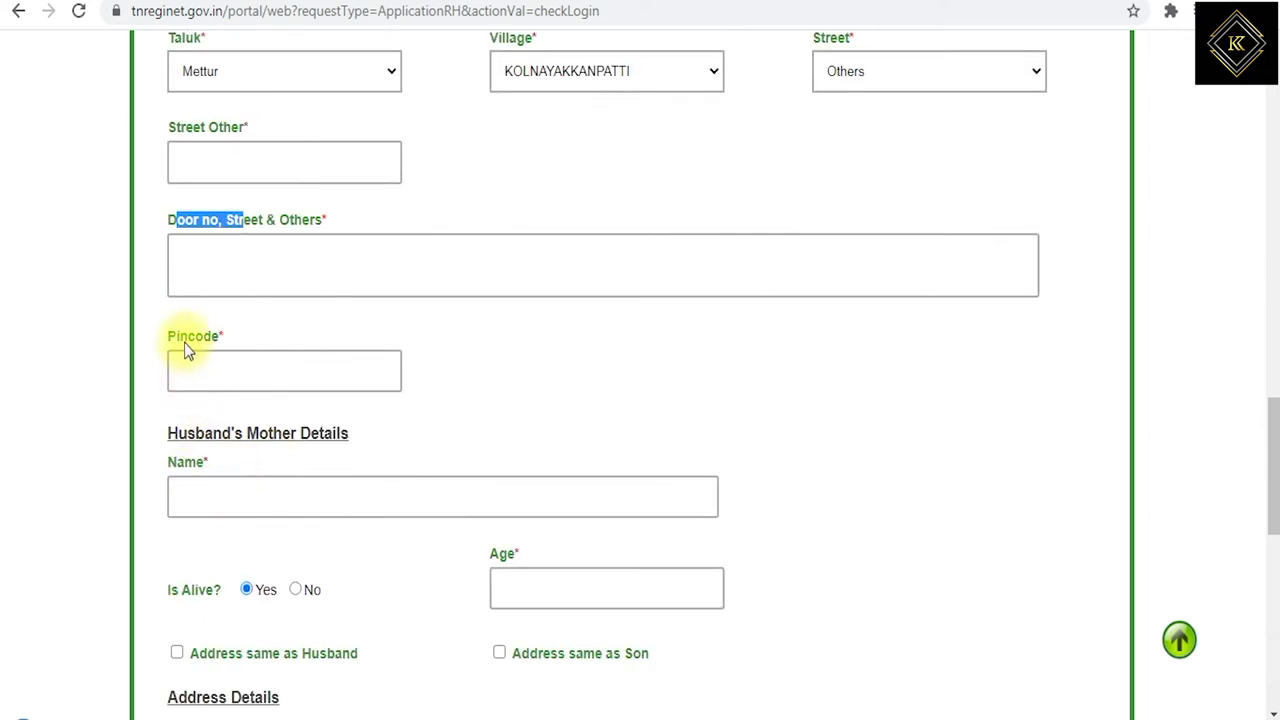
left_click_drag(184, 342, 218, 385)
left_click_drag(185, 433, 265, 430)
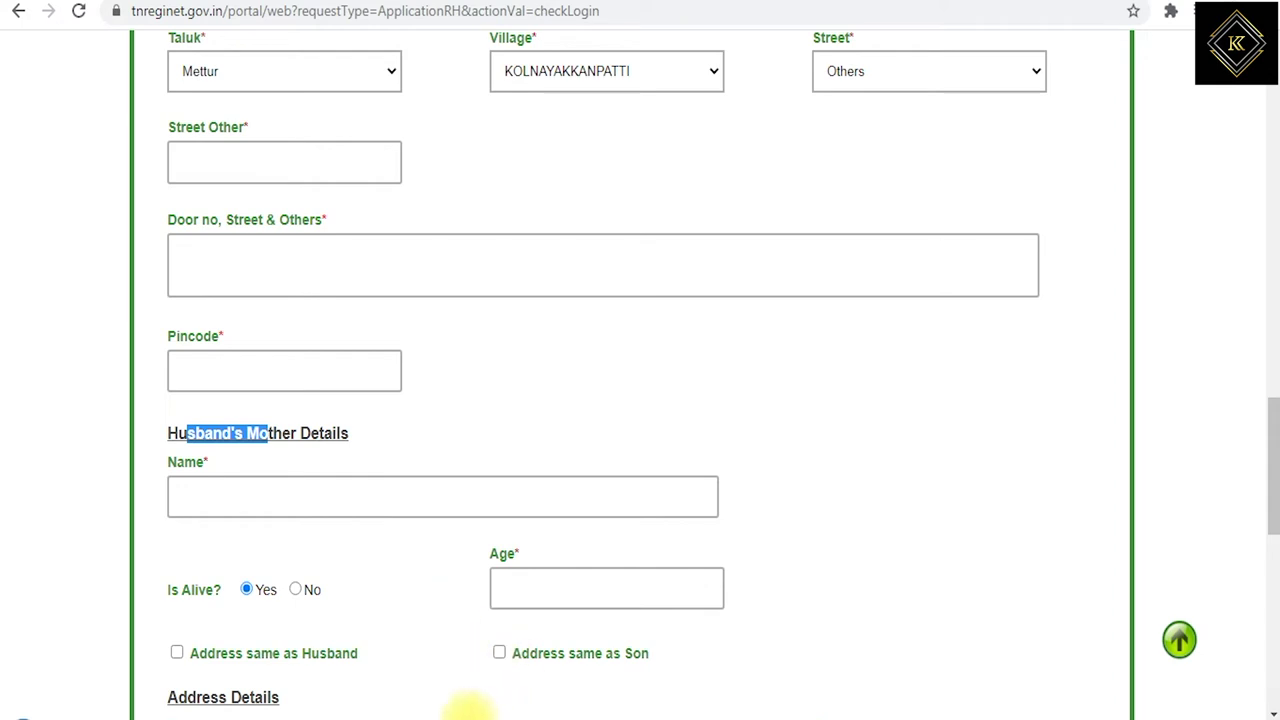
Step: Tick and then untick 'Address same as Husband' for the husband's mother
left_click(195, 434)
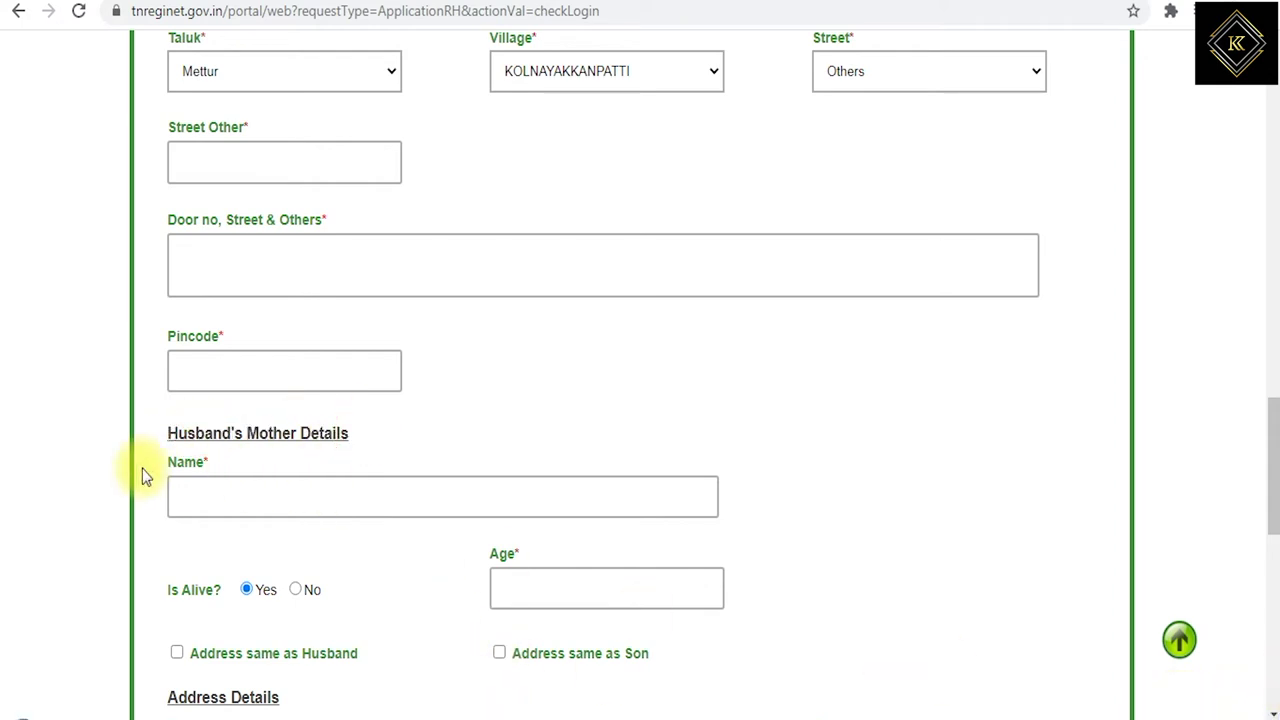
left_click_drag(197, 474, 209, 469)
scroll(430, 357, "down", 2)
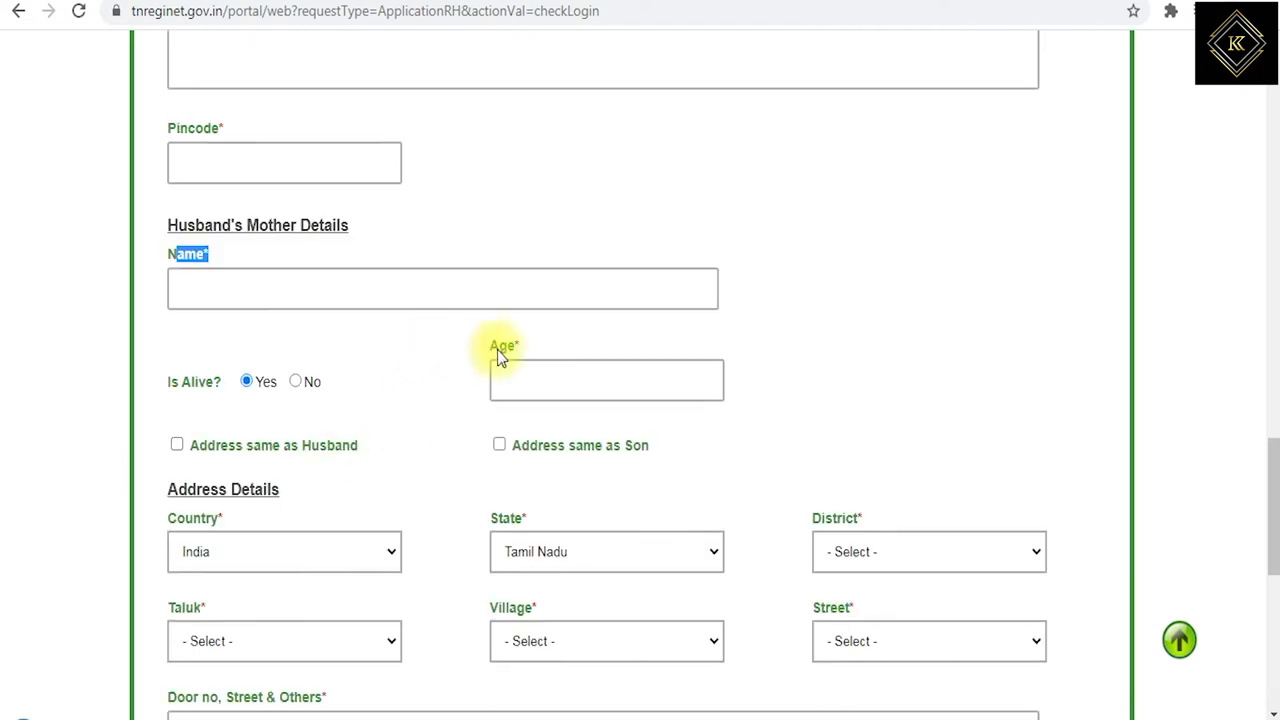
left_click_drag(498, 347, 506, 347)
left_click_drag(213, 390, 285, 410)
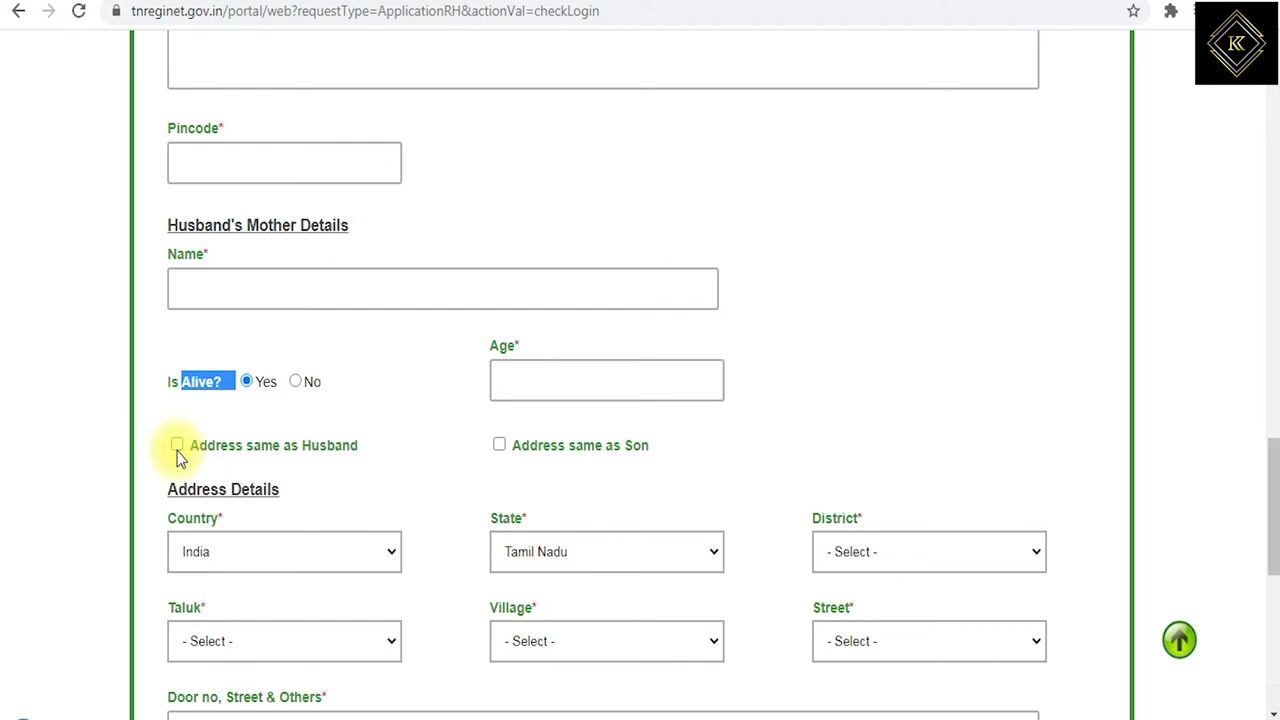
left_click(177, 446)
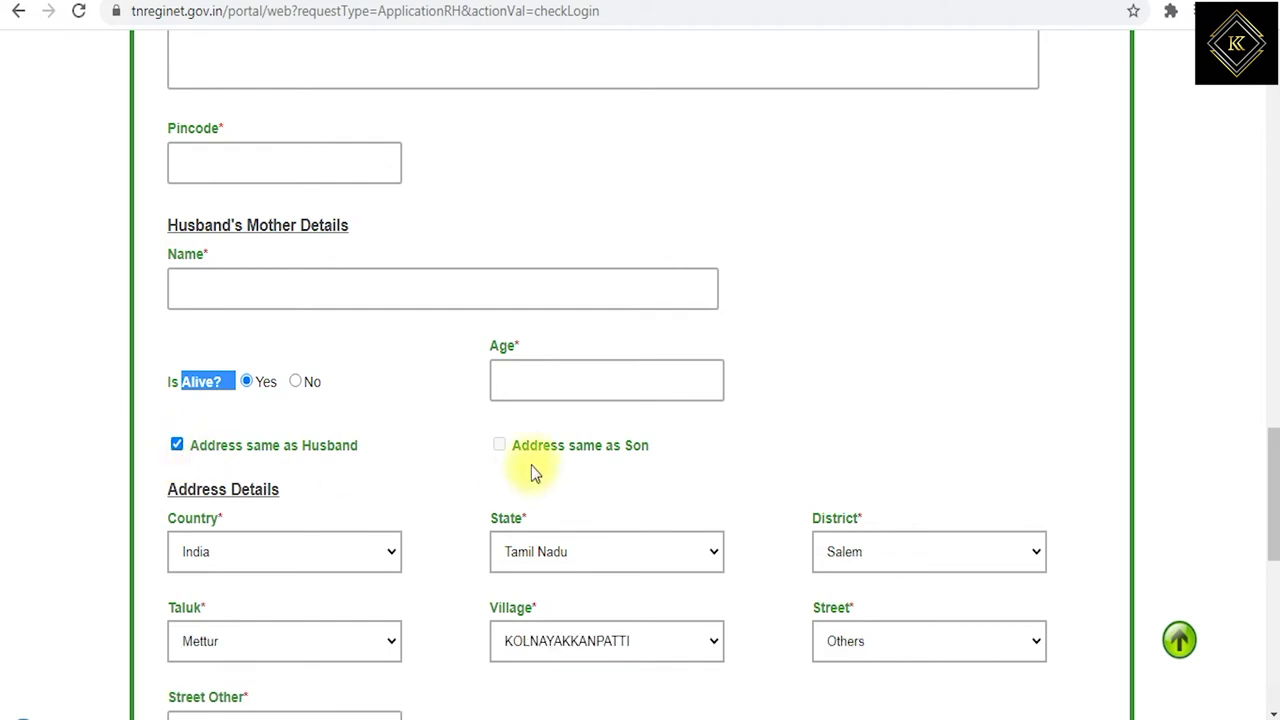
left_click(498, 447)
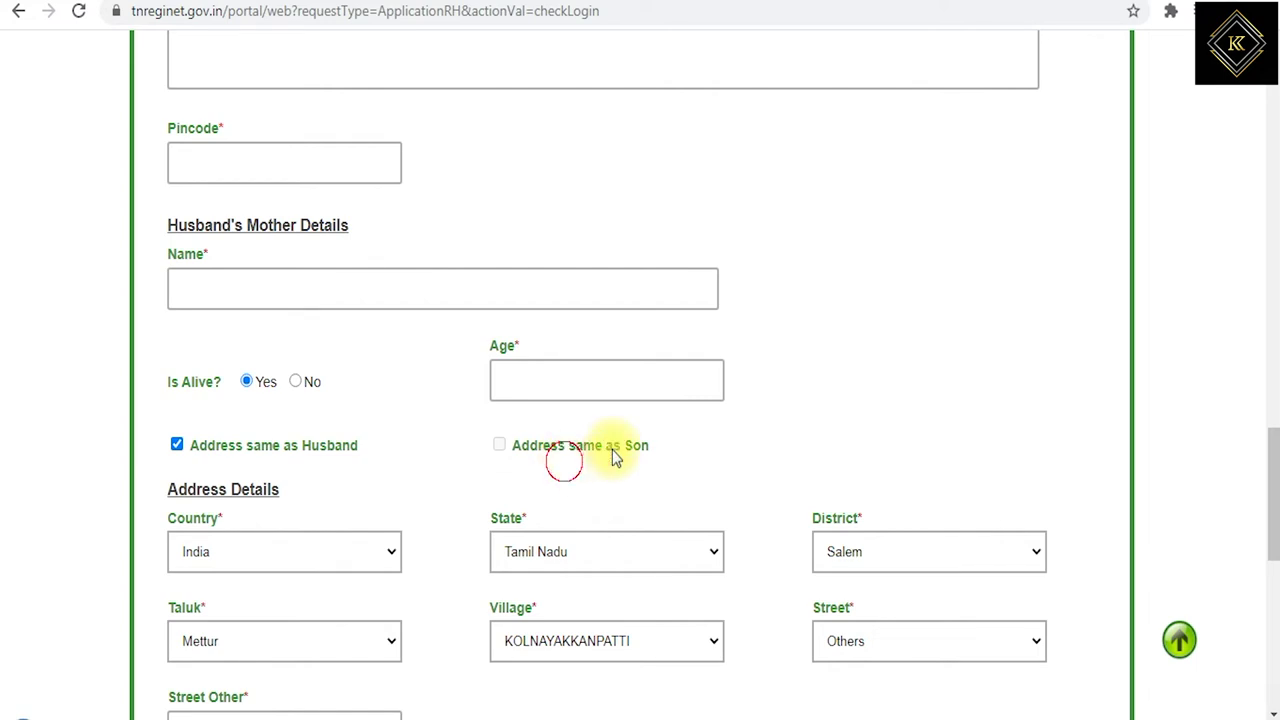
left_click_drag(620, 450, 620, 458)
scroll(621, 460, "down", 1)
scroll(600, 455, "down", 2)
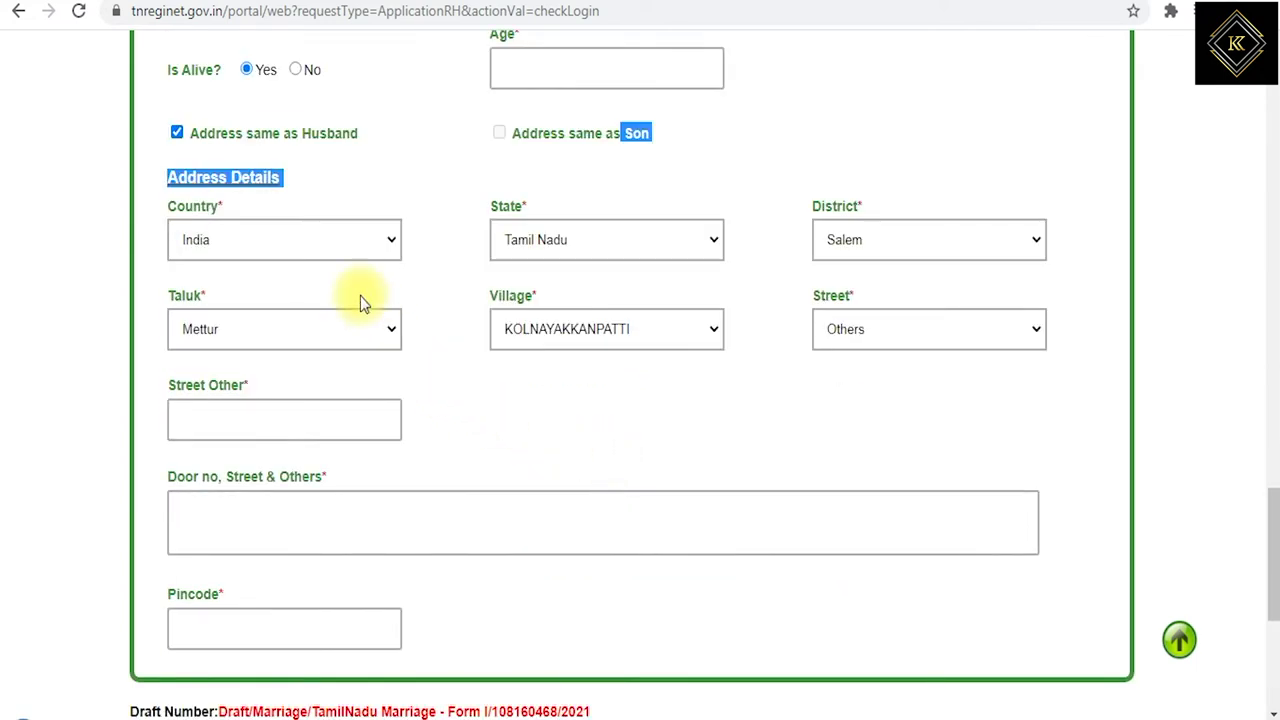
left_click(176, 133)
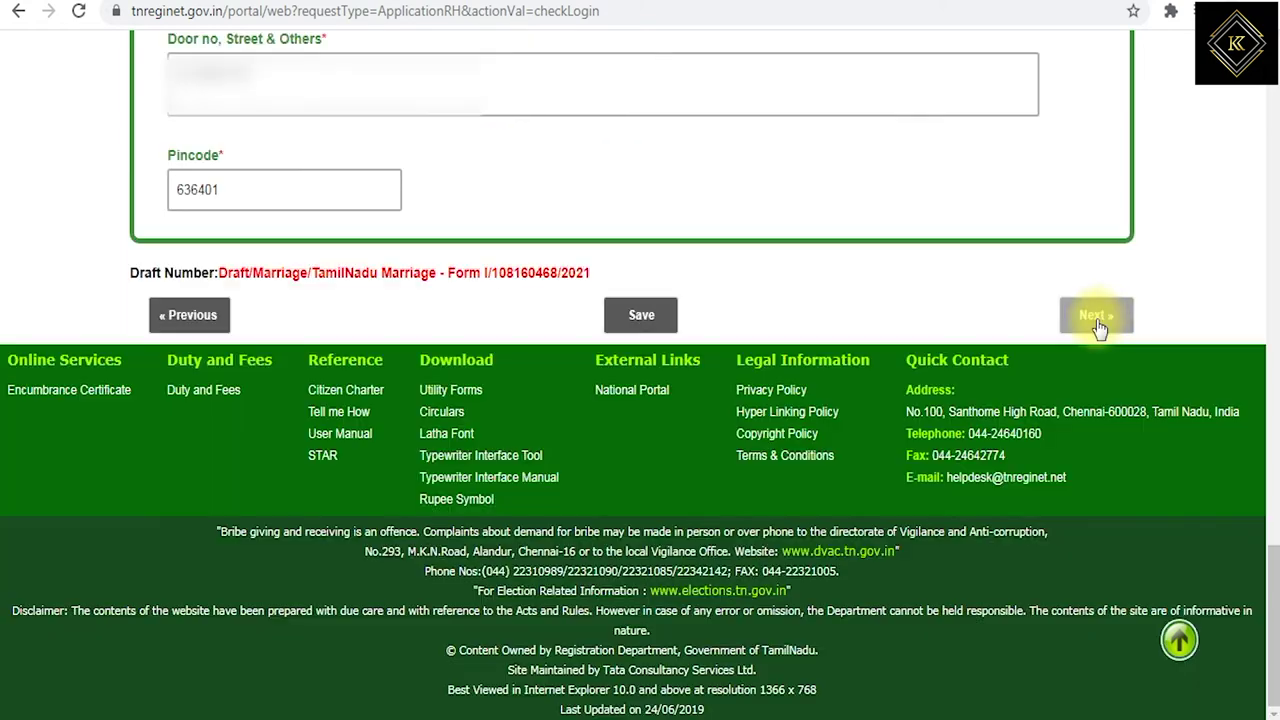
Step: Advance past Husband Details to the Wife Details step and begin the wife's full name
left_click(1095, 305)
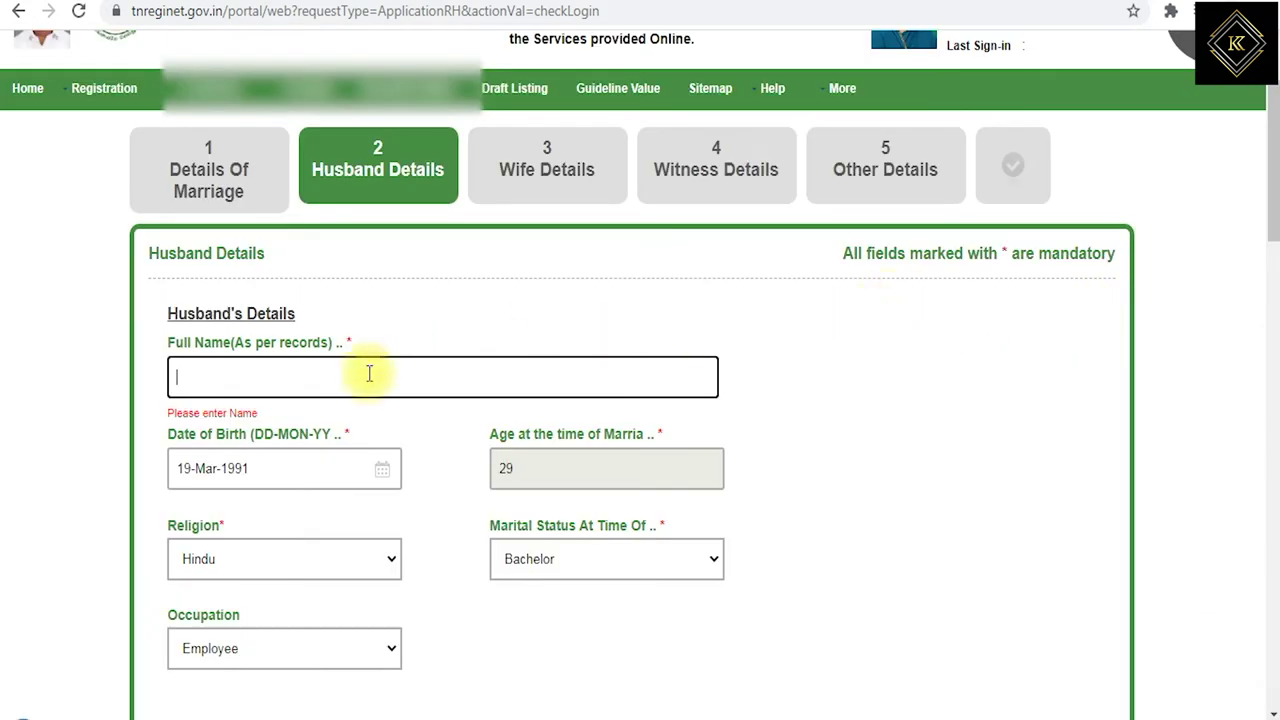
scroll(1180, 680, "down", 15)
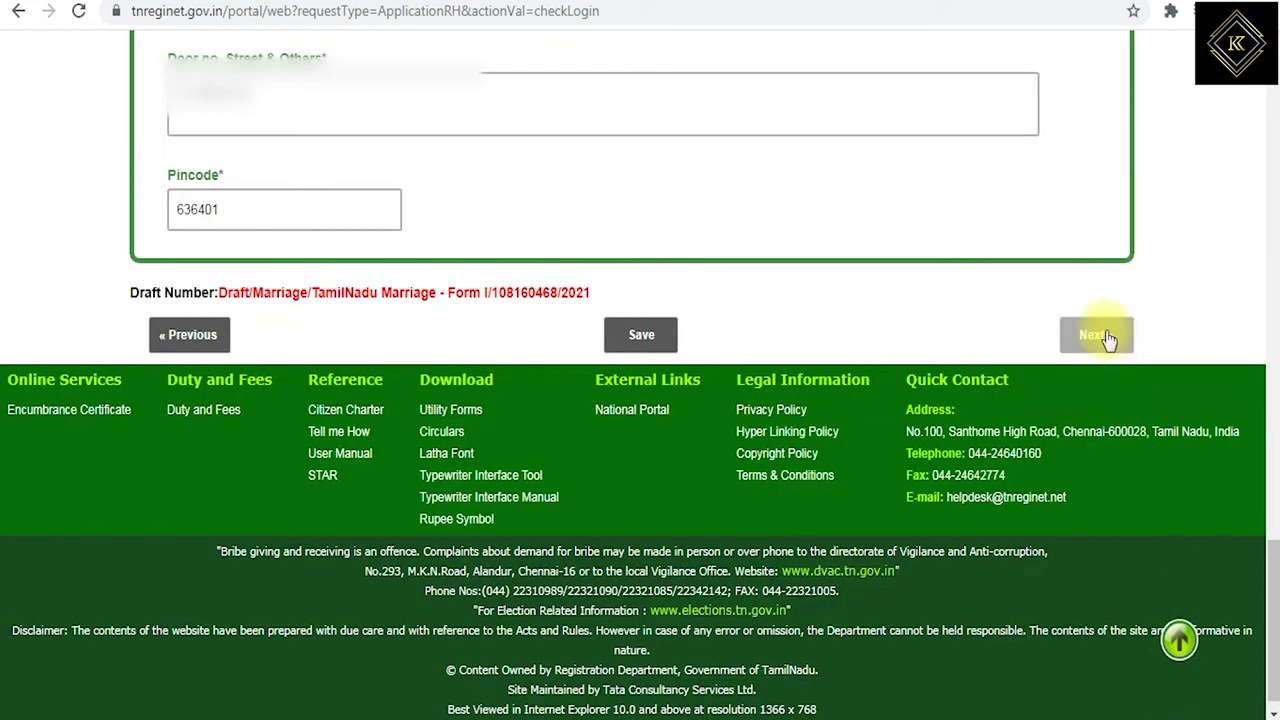
left_click(1098, 335)
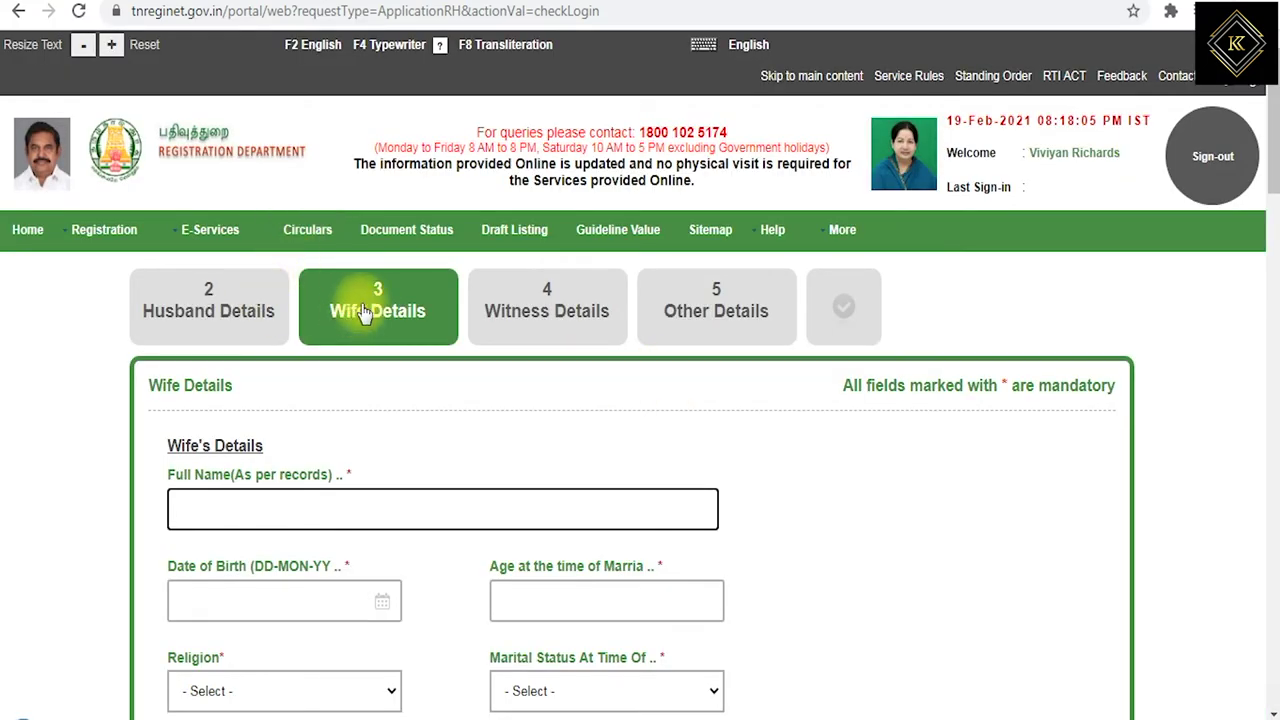
left_click(178, 511)
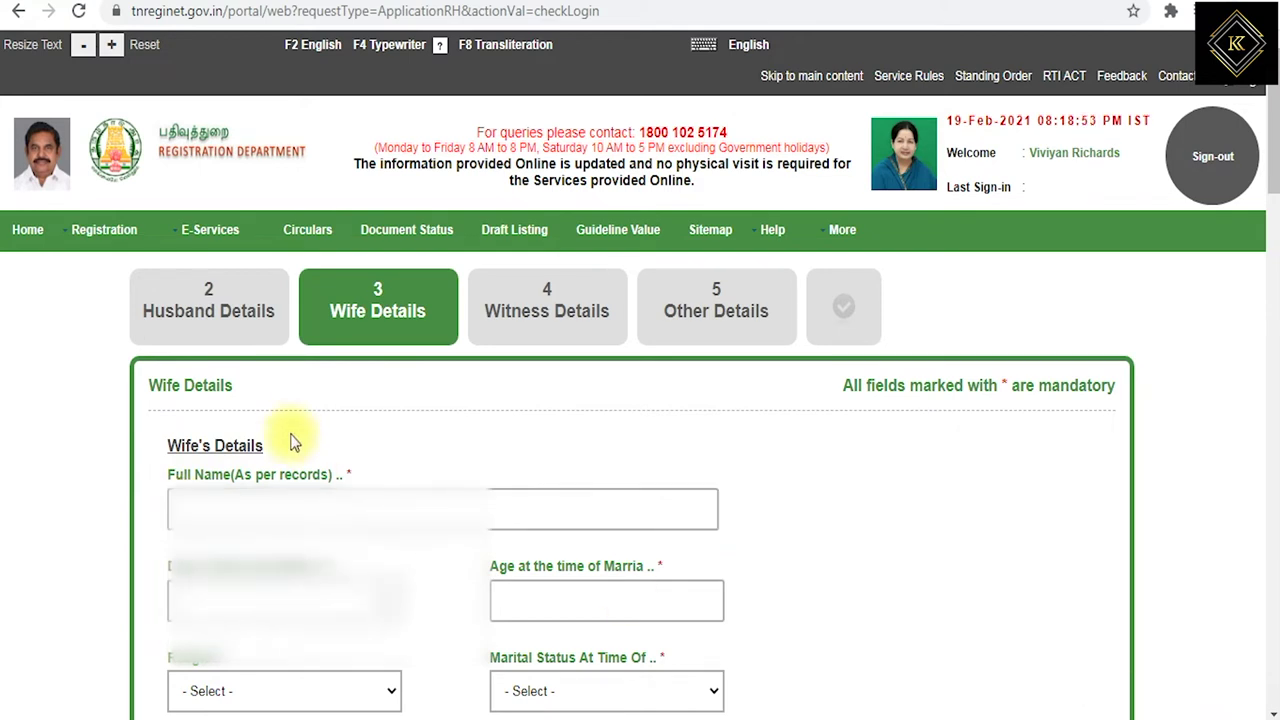
Step: Fill in the wife's full name
left_click_drag(292, 474, 193, 474)
left_click(195, 508)
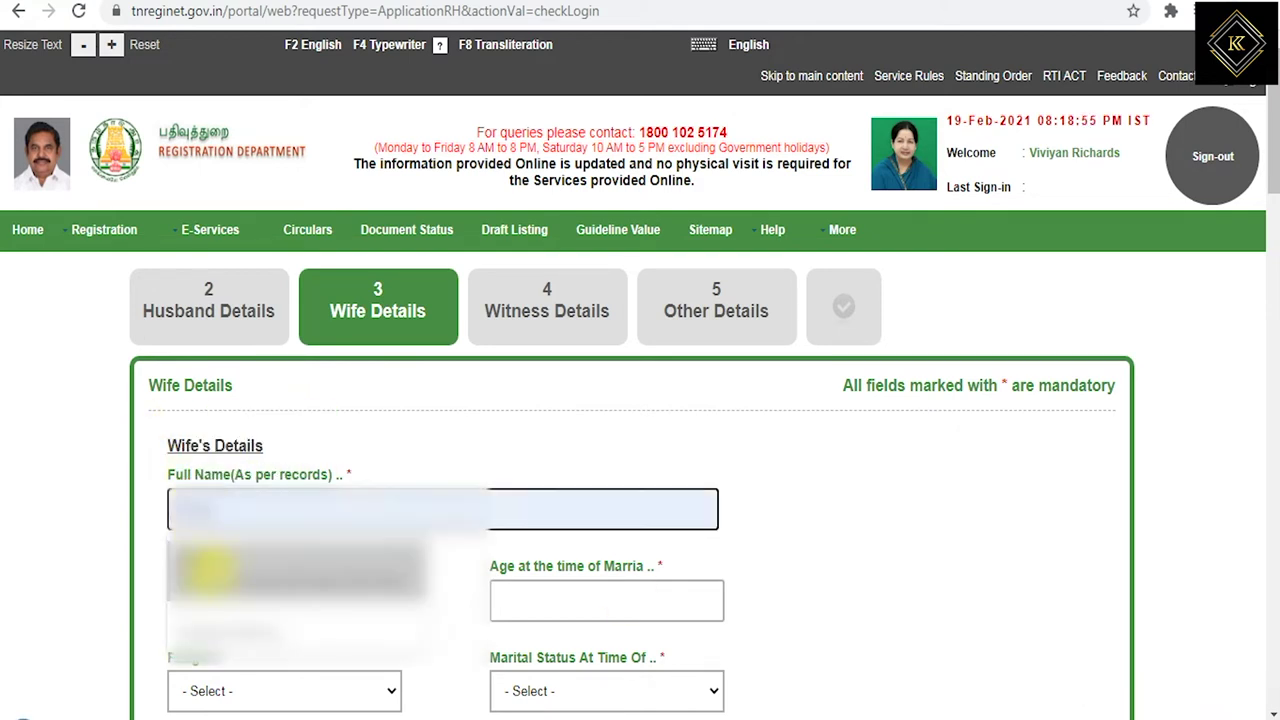
scroll(210, 430, "down", 2)
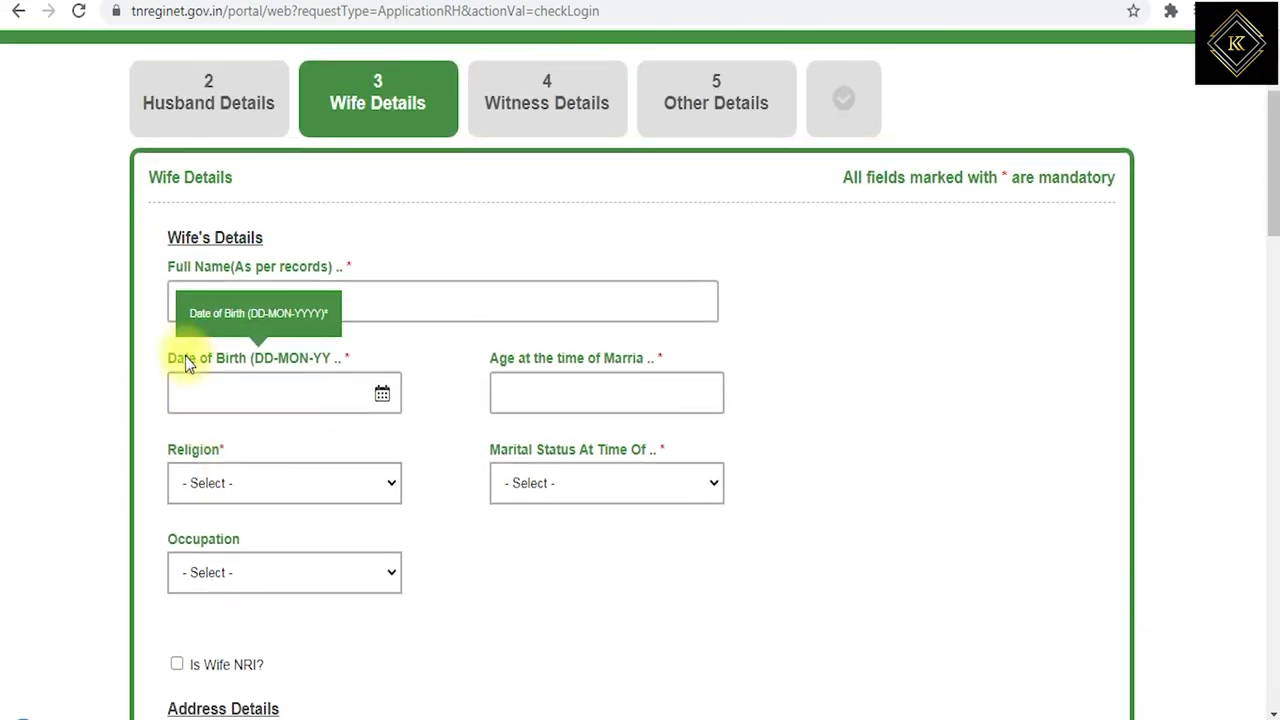
left_click_drag(183, 360, 294, 374)
left_click_drag(515, 358, 638, 370)
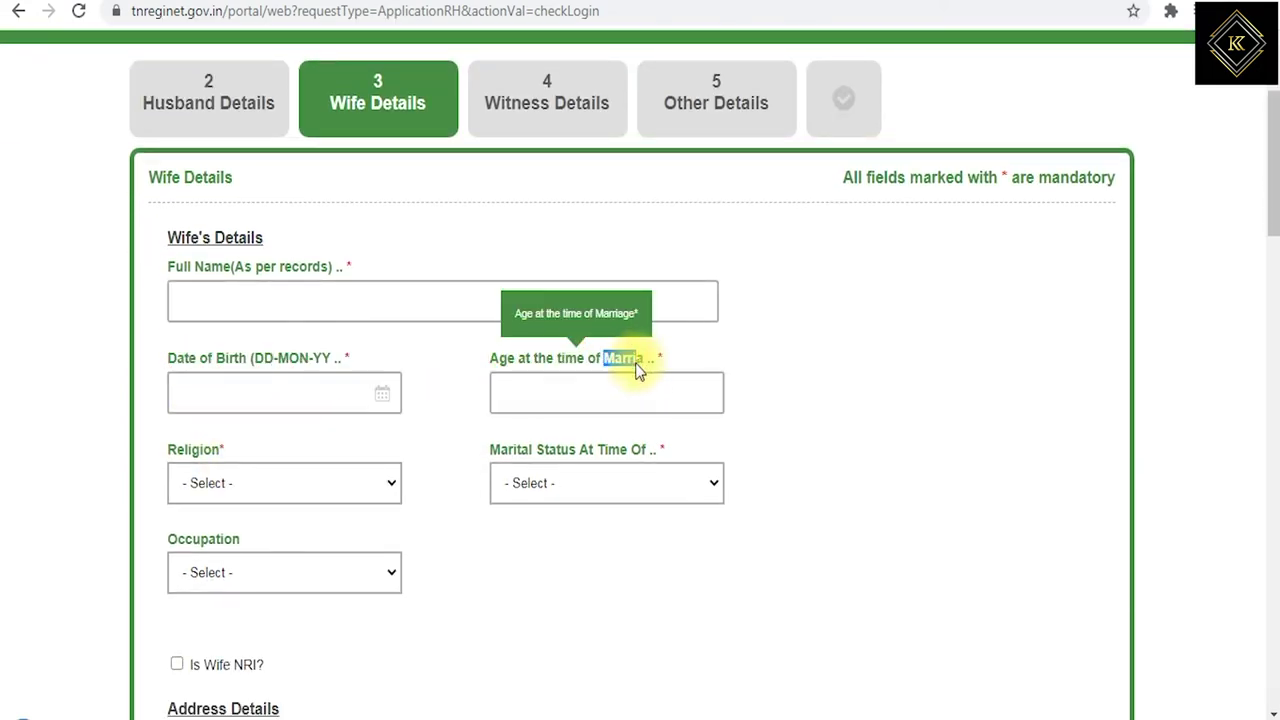
left_click_drag(176, 452, 212, 455)
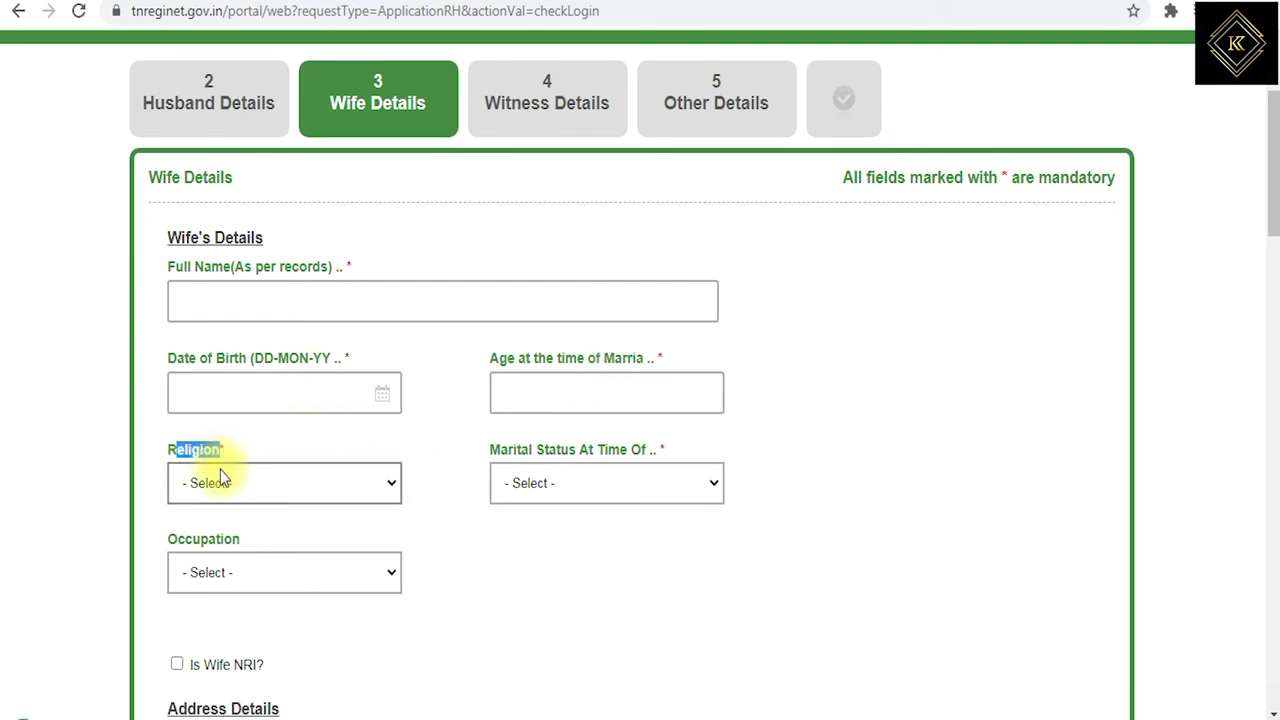
Step: Choose Christian religion, Spinster marital status and Employee occupation for the wife
left_click(222, 482)
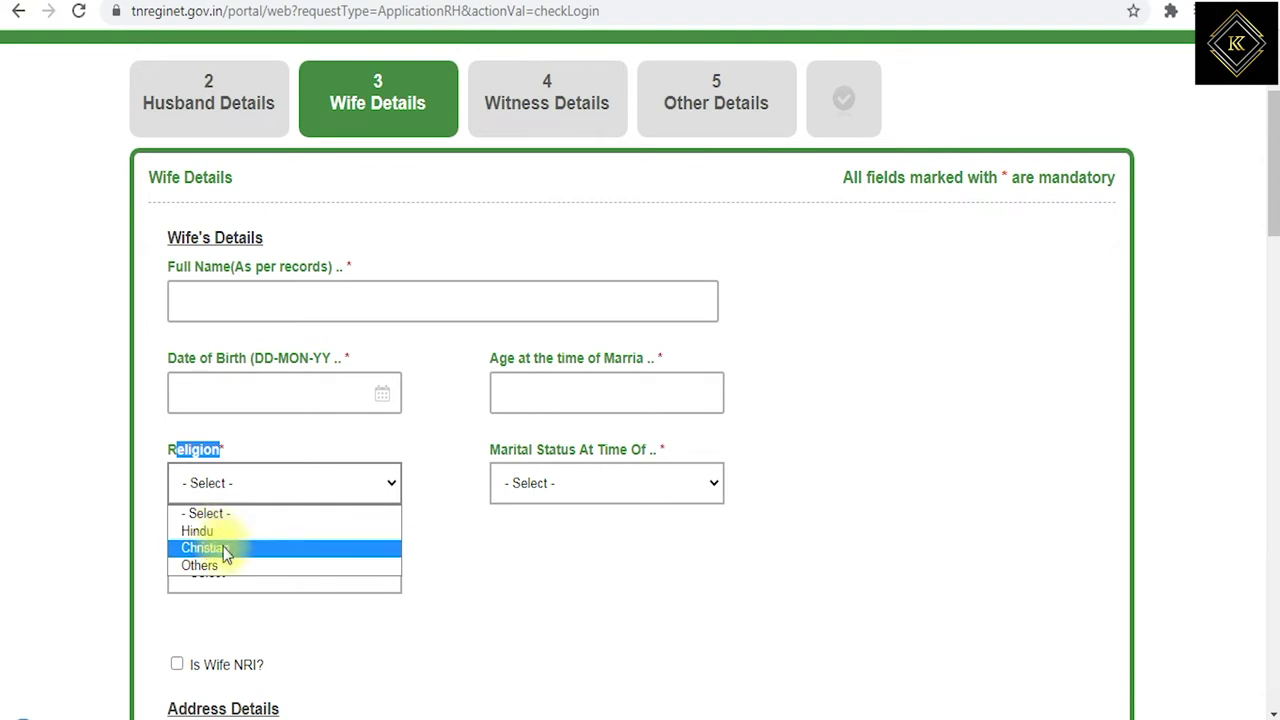
left_click(225, 556)
left_click(531, 485)
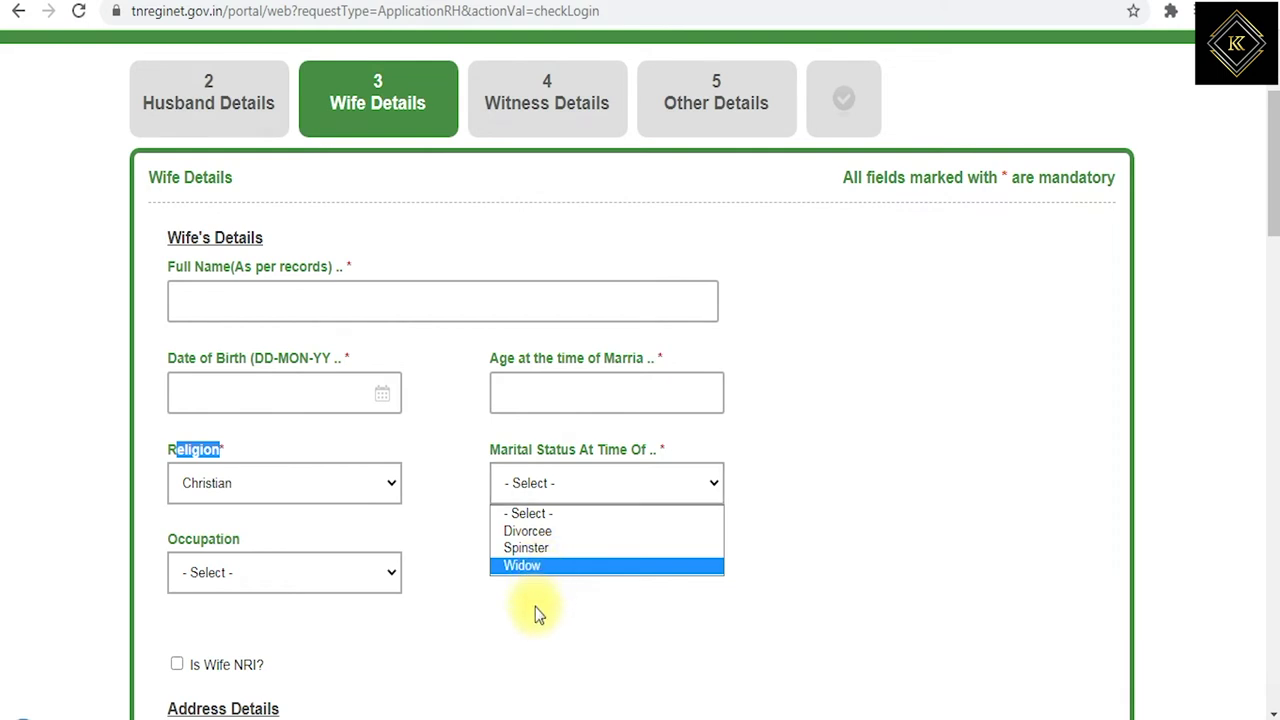
left_click(554, 556)
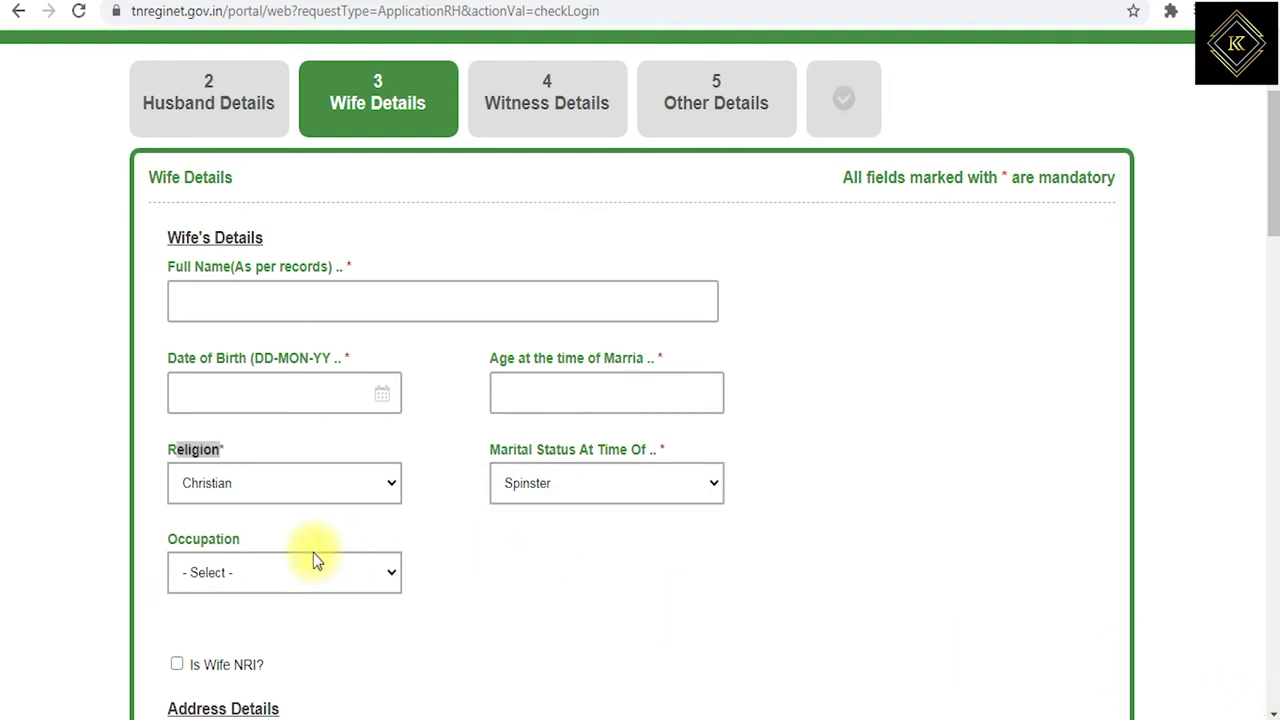
left_click(250, 570)
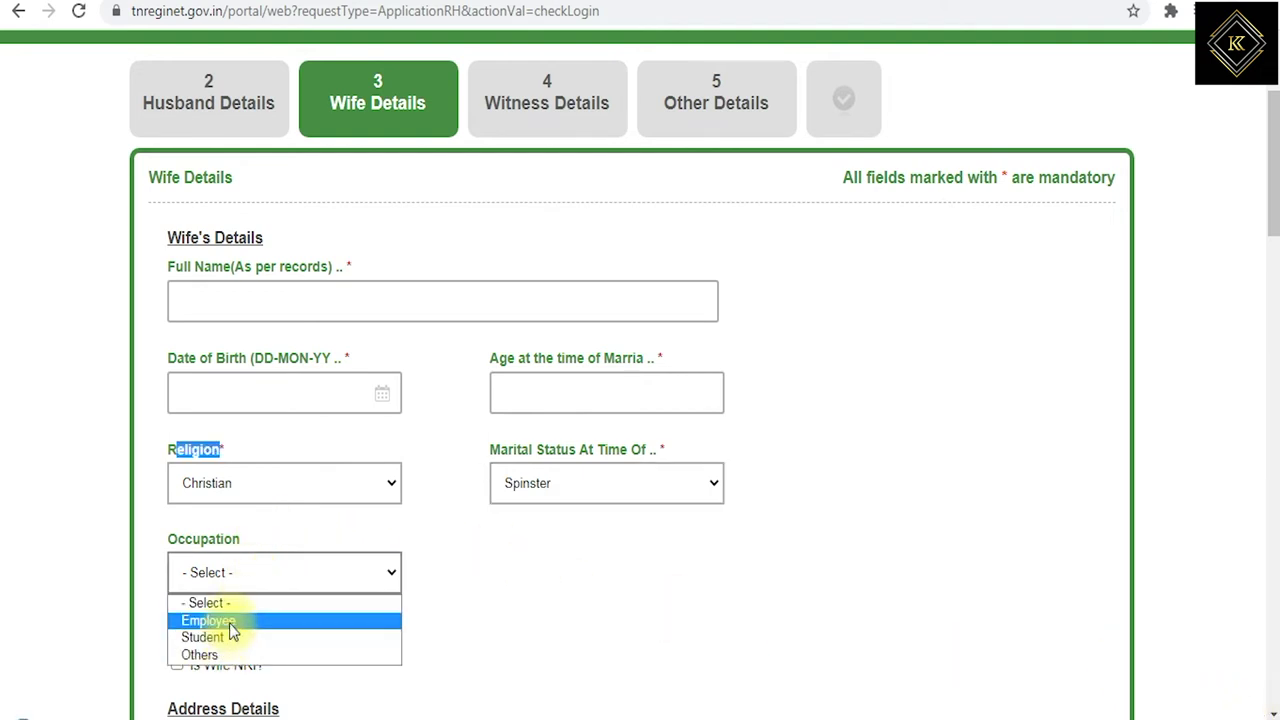
left_click(238, 622)
left_click(612, 672)
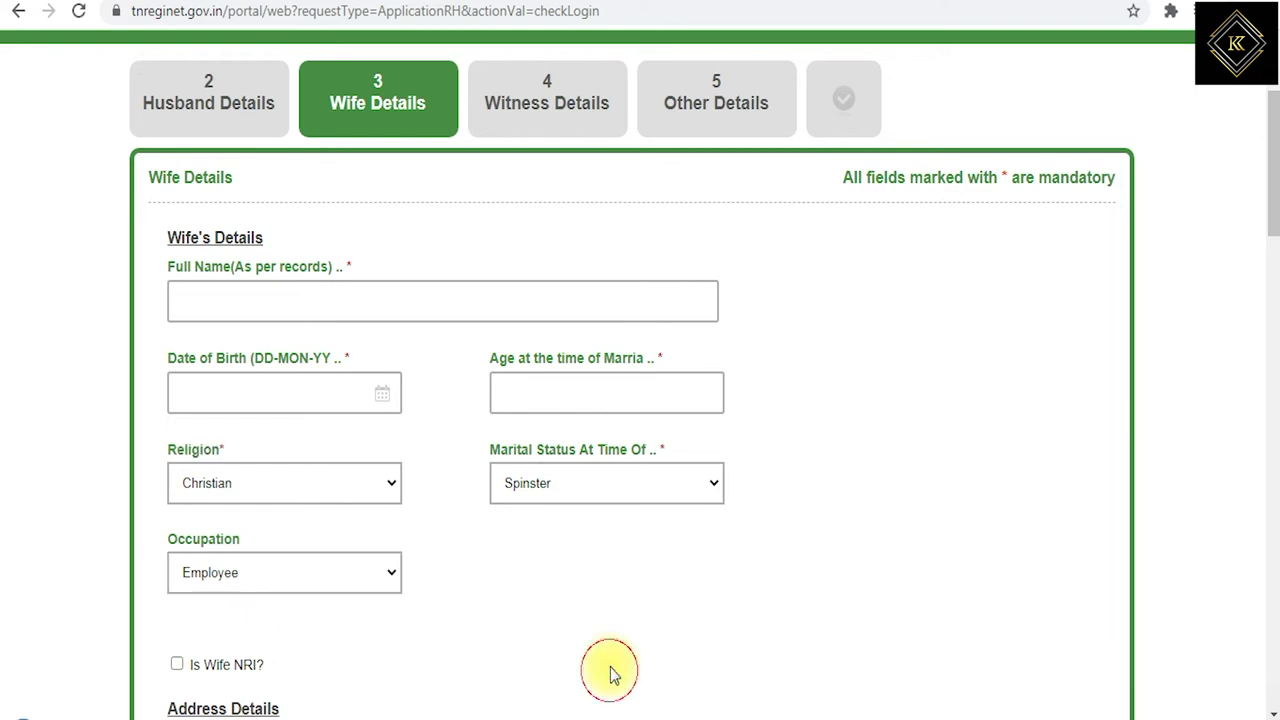
Step: Tick and then untick the wife's NRI checkbox, leaving her non-NRI
scroll(612, 672, "down", 2)
left_click(178, 457)
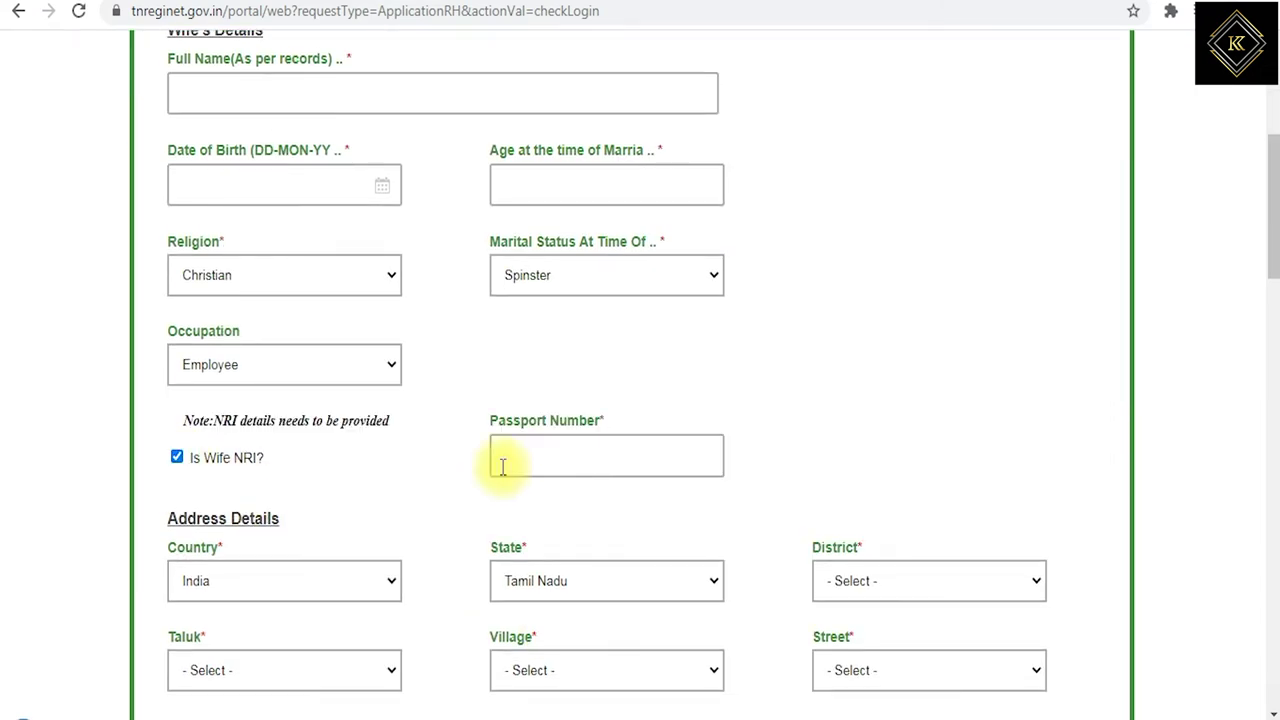
left_click(177, 457)
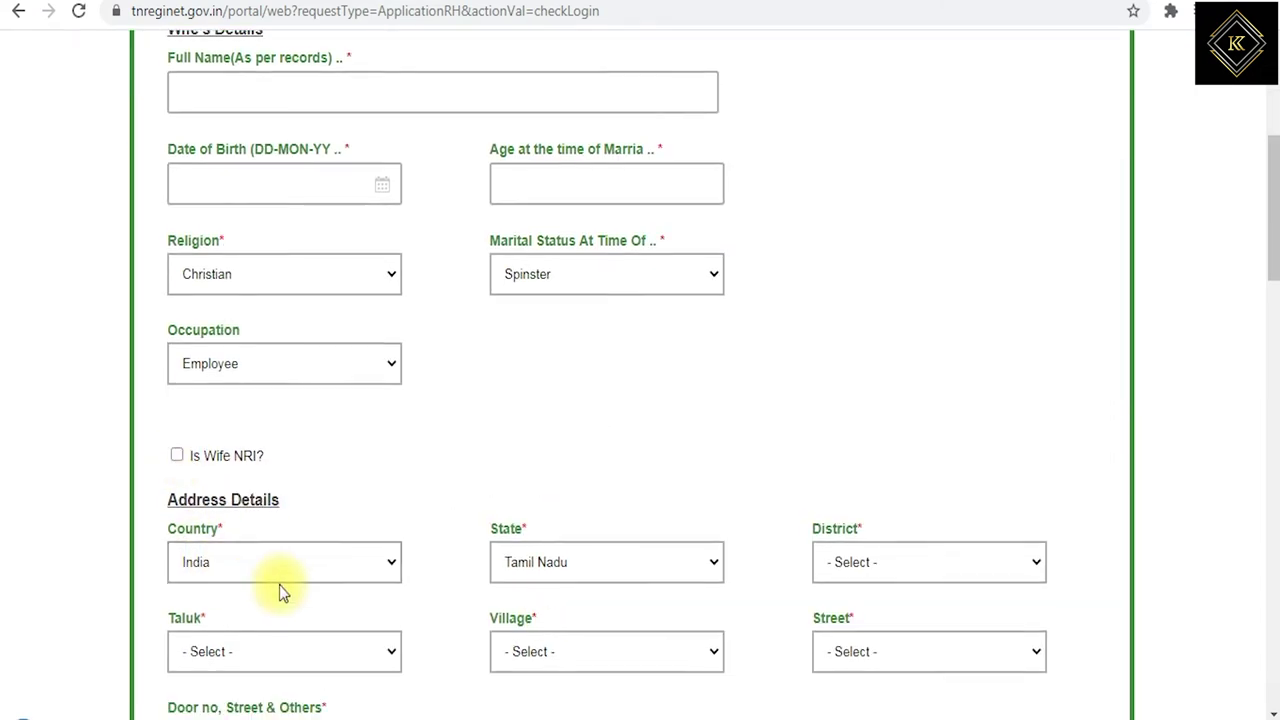
scroll(280, 593, "down", 2)
Step: Set the wife's address to Erode district, Bhavani taluk, KURICHI village, street Others
left_click(866, 355)
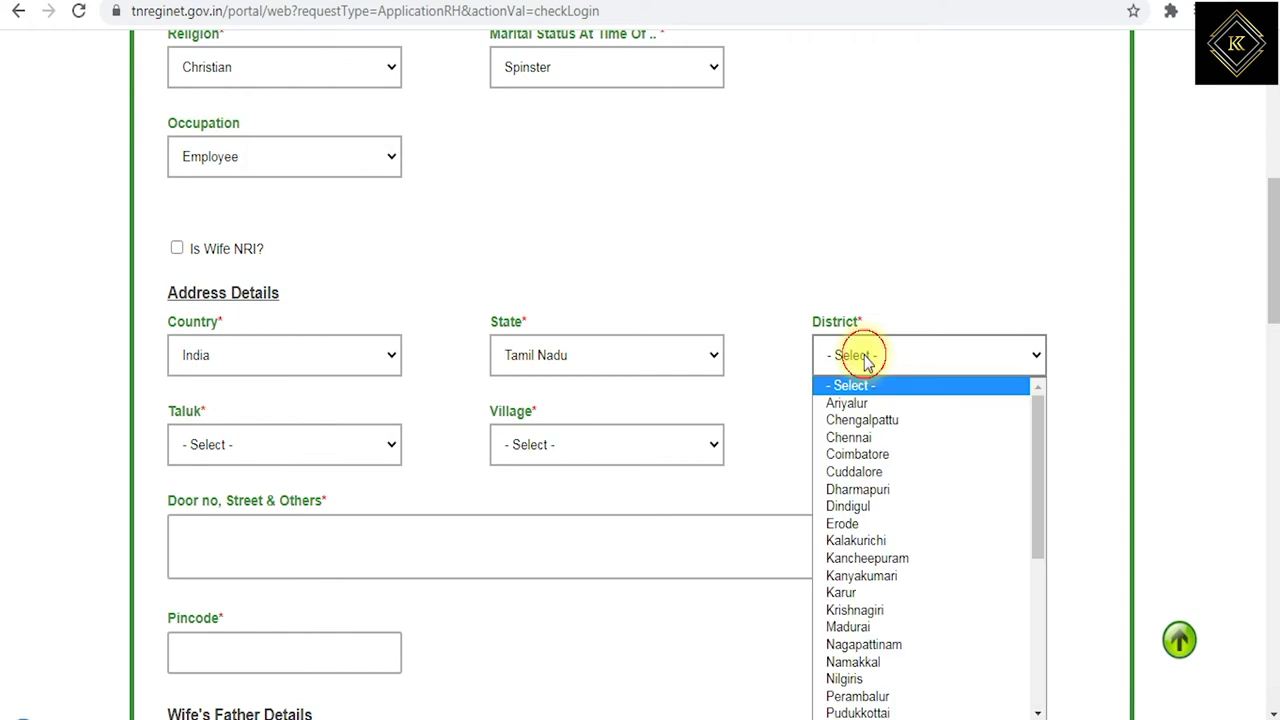
left_click(882, 524)
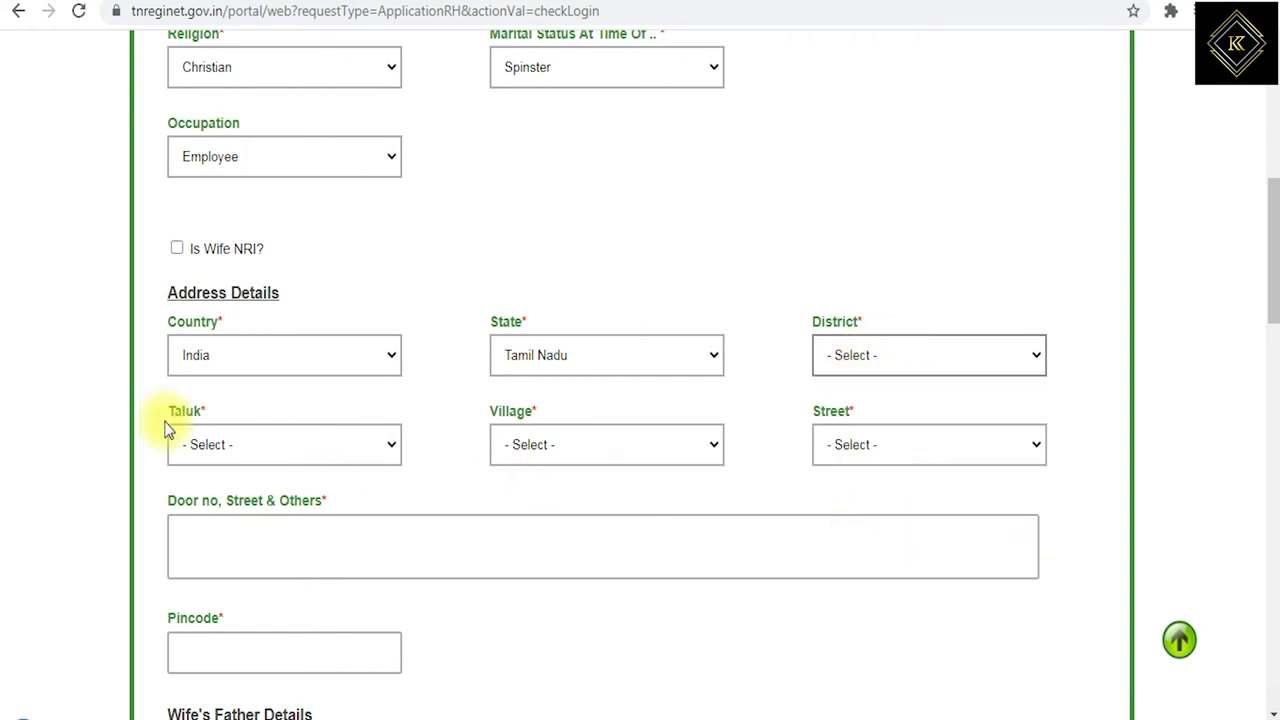
left_click(172, 440)
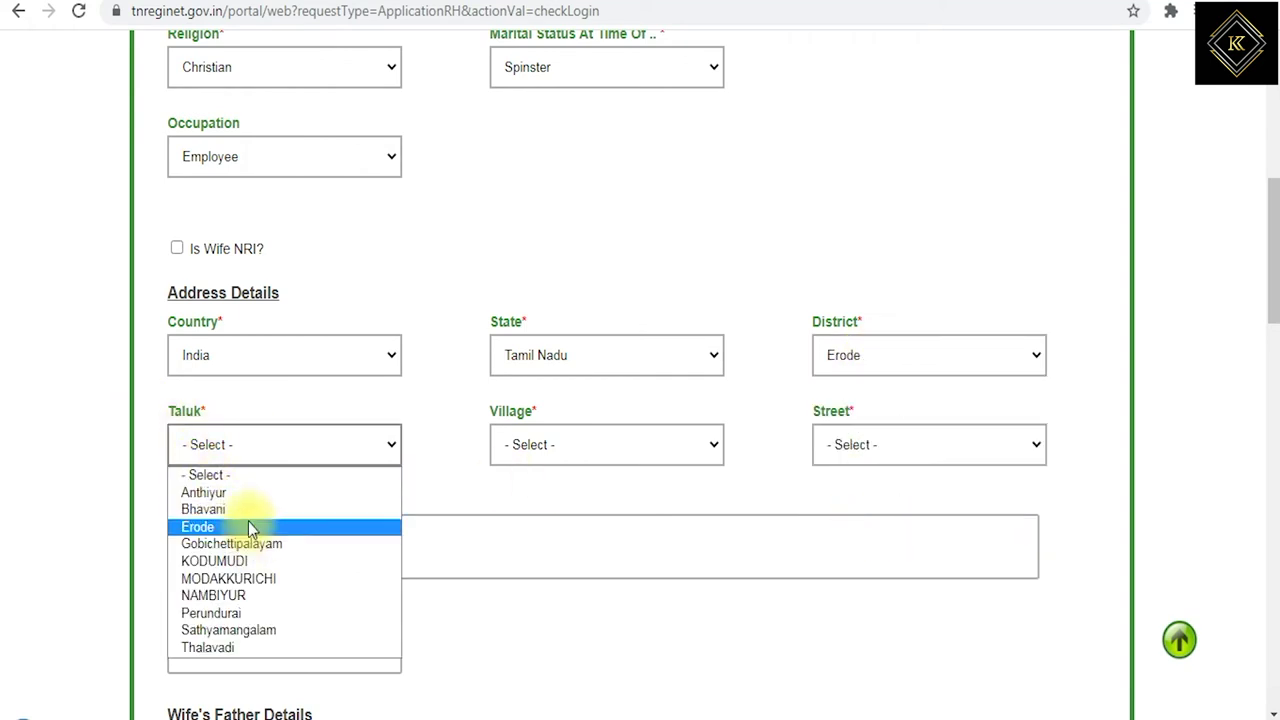
left_click(250, 510)
left_click(562, 457)
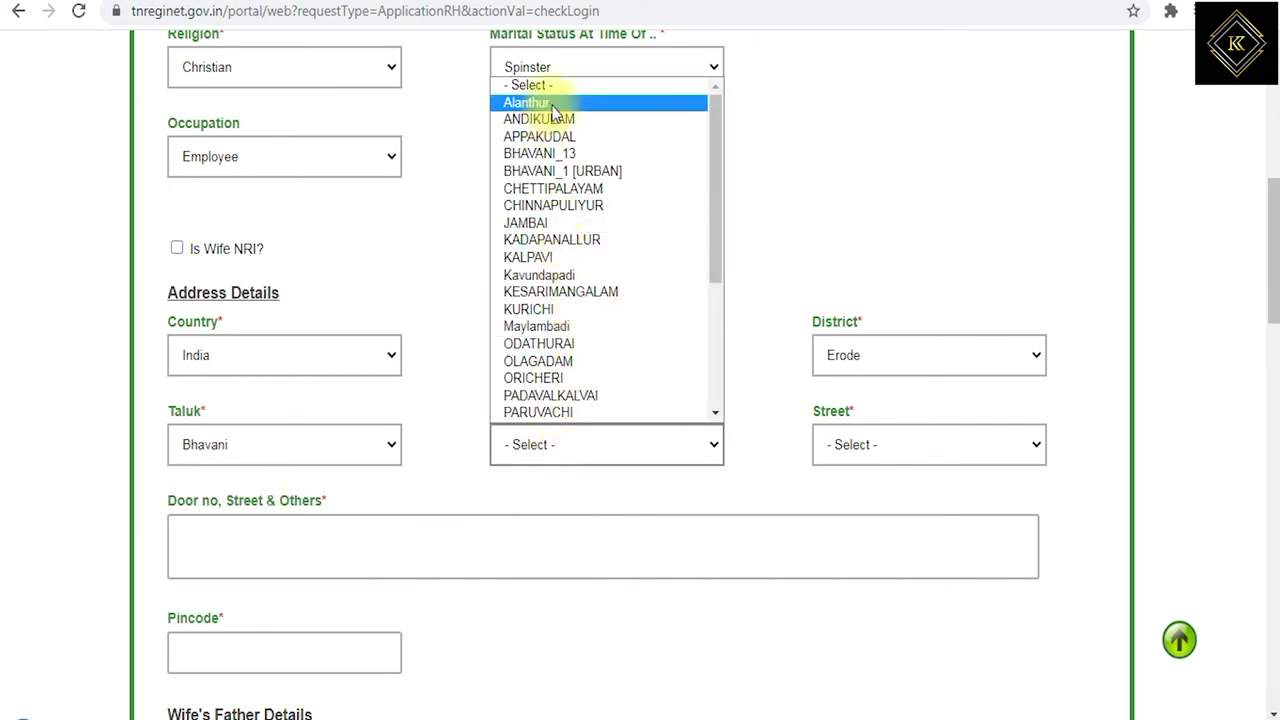
left_click(548, 309)
left_click(877, 455)
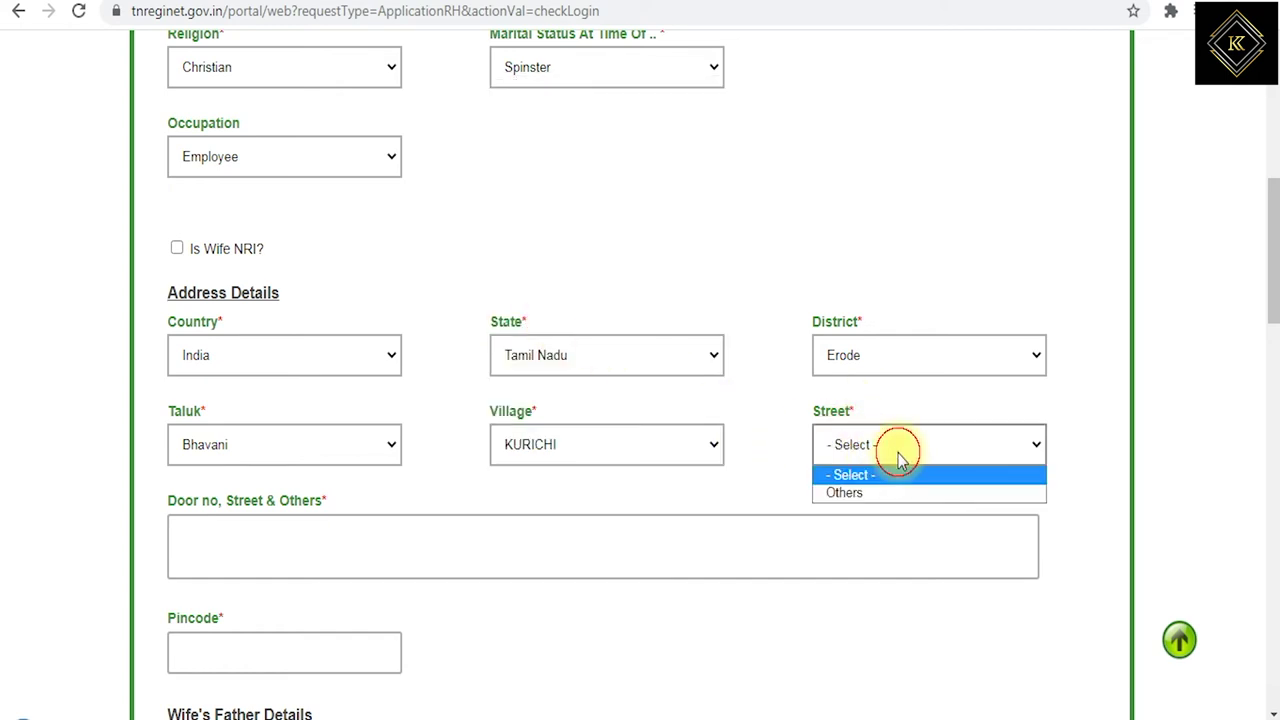
left_click(850, 488)
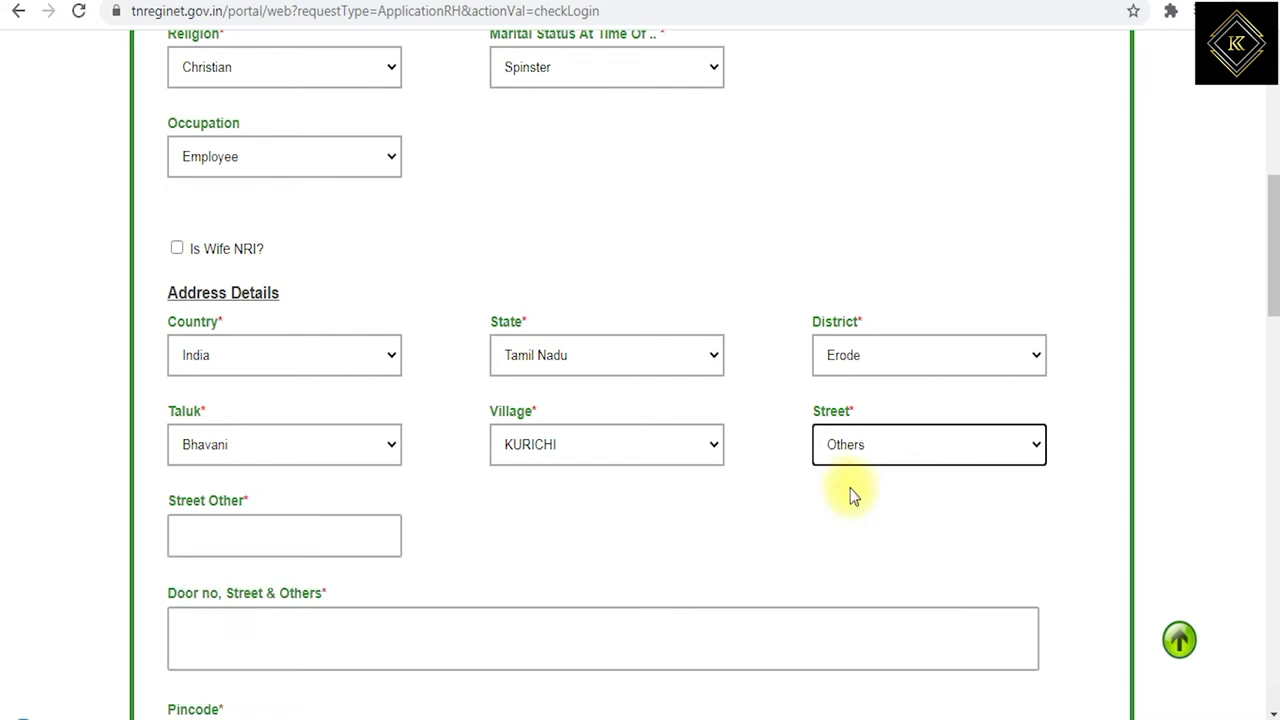
Step: Enter the wife's street name, door number and pincode
left_click(302, 533)
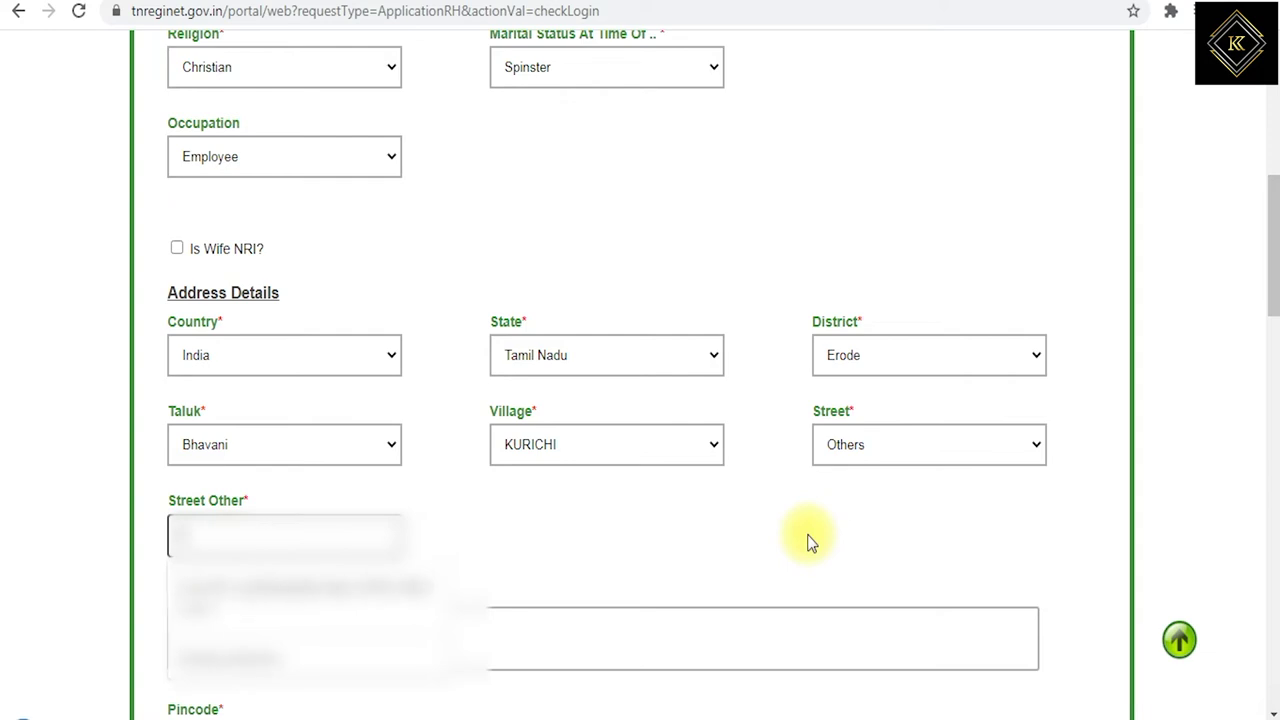
type("Main")
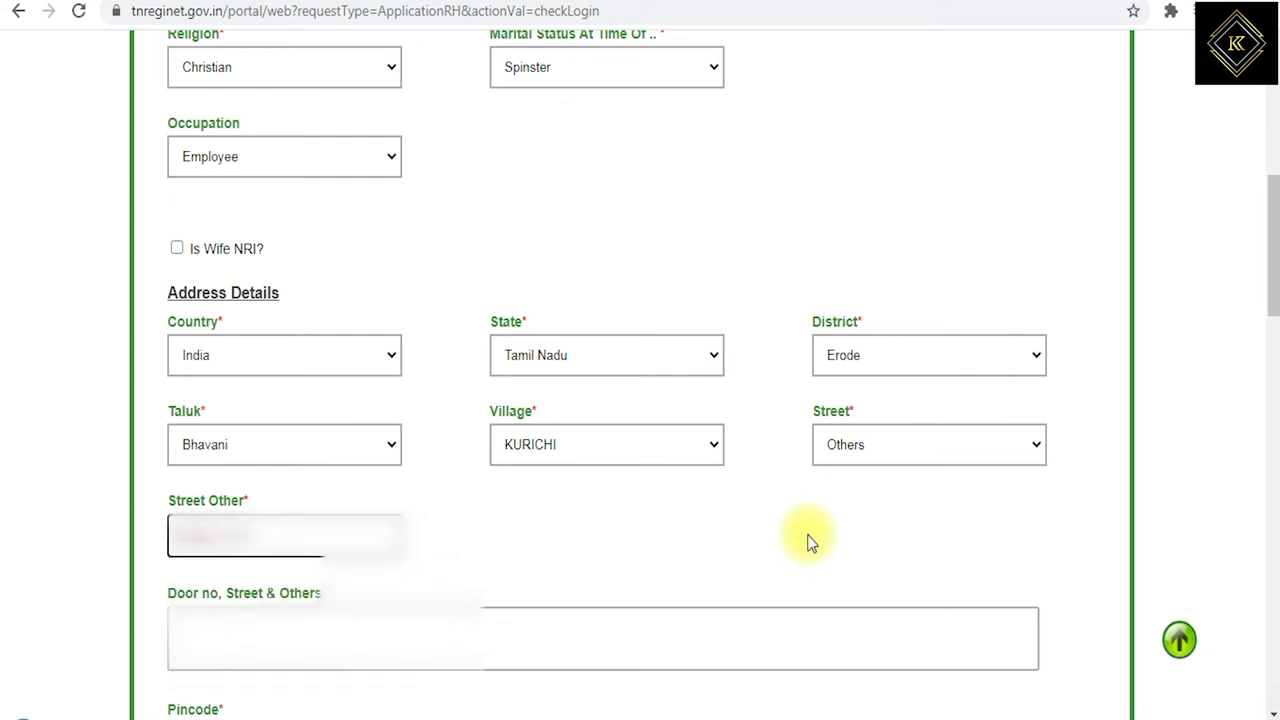
left_click(428, 651)
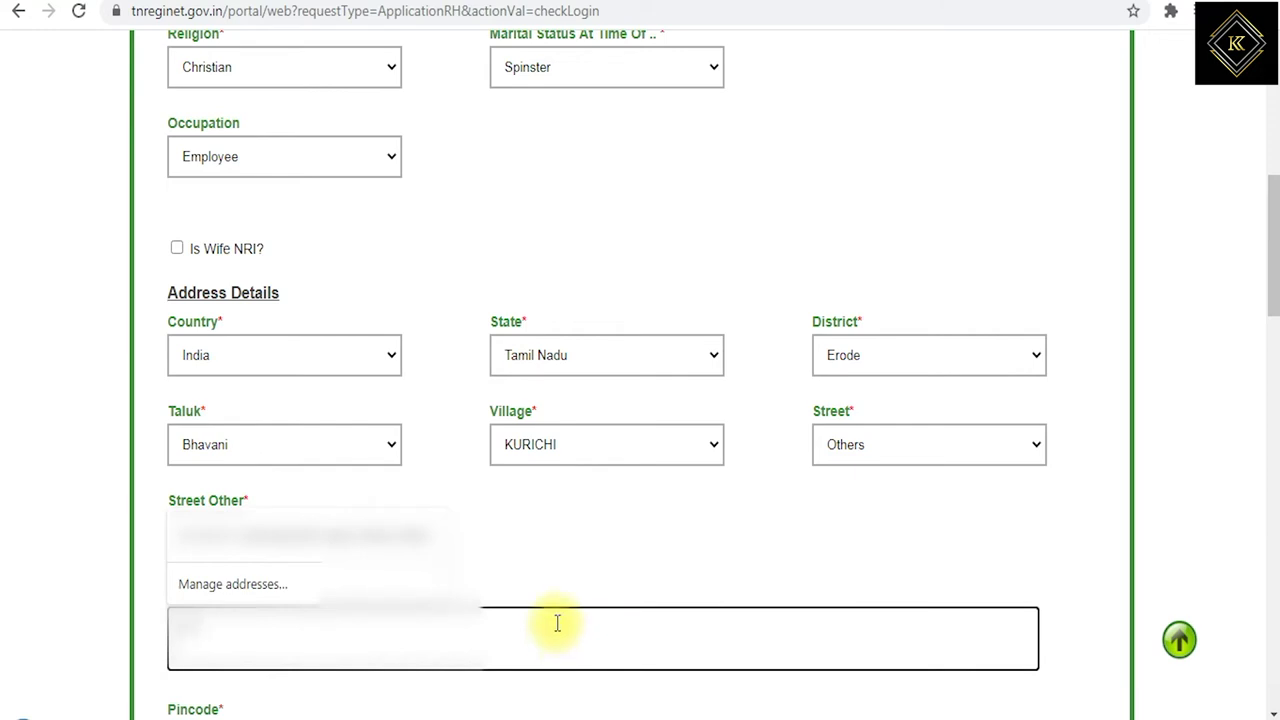
scroll(557, 623, "down", 3)
left_click(206, 536)
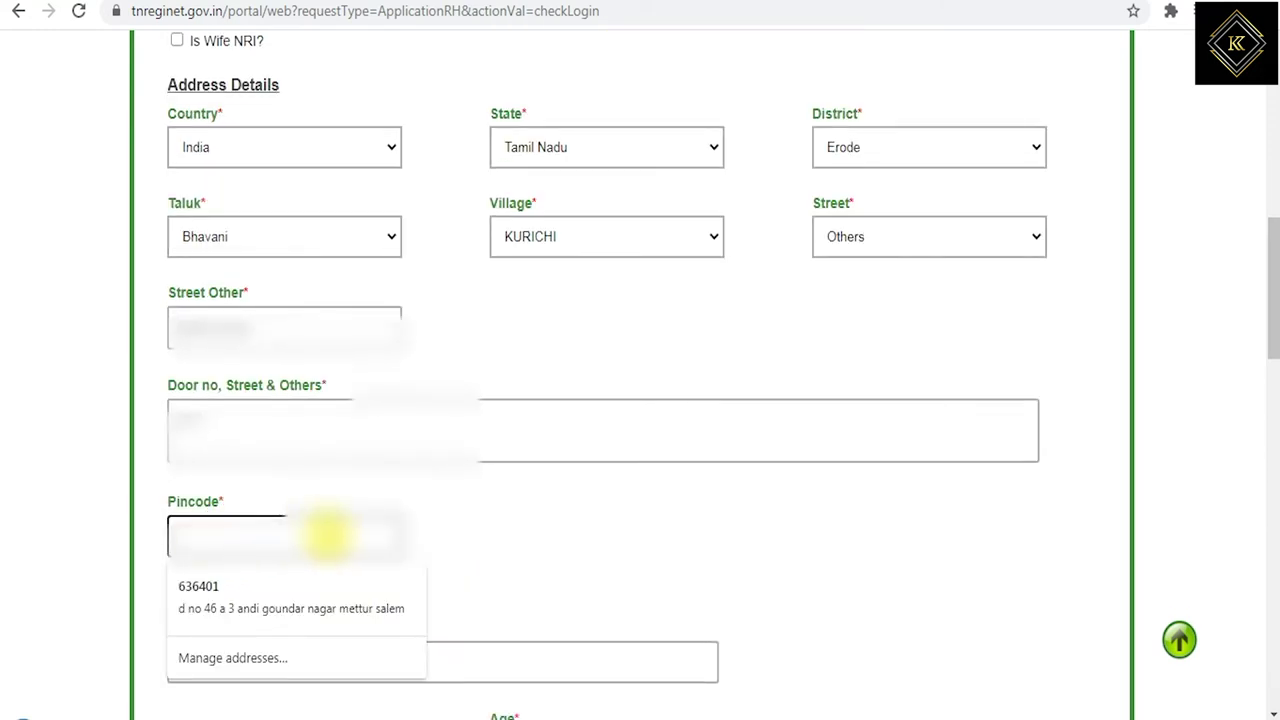
type("638")
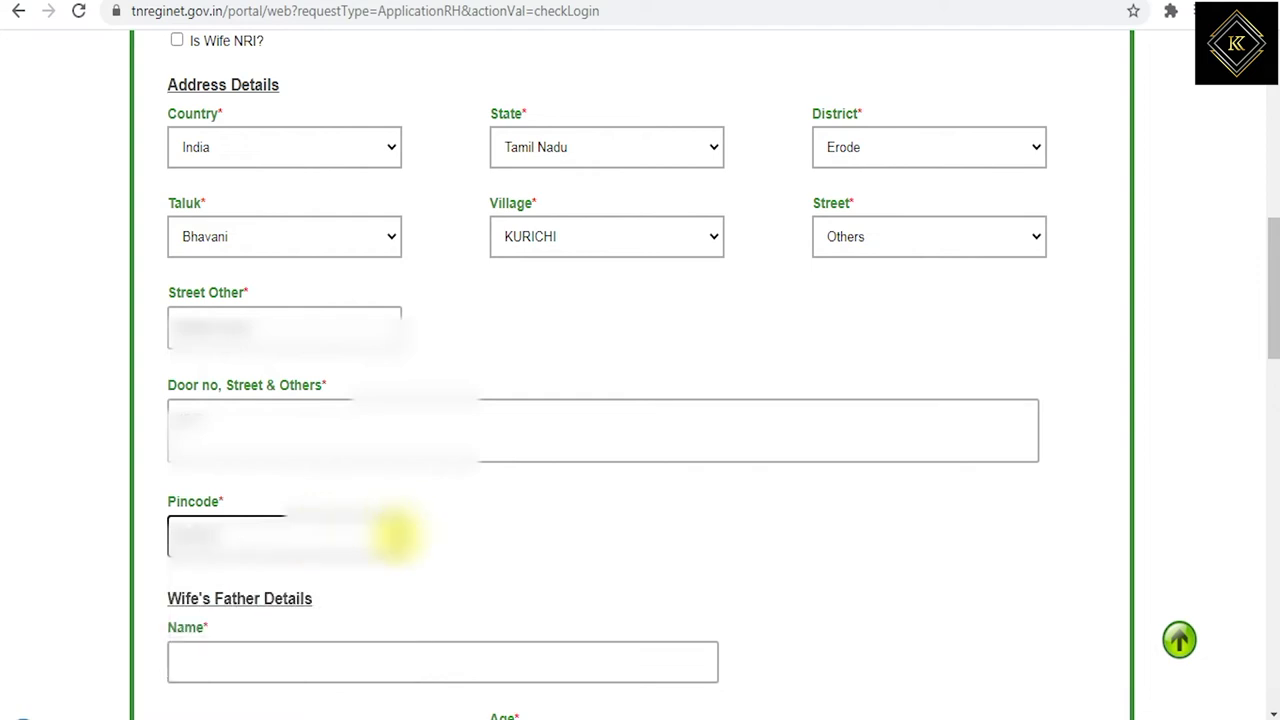
scroll(330, 500, "down", 3)
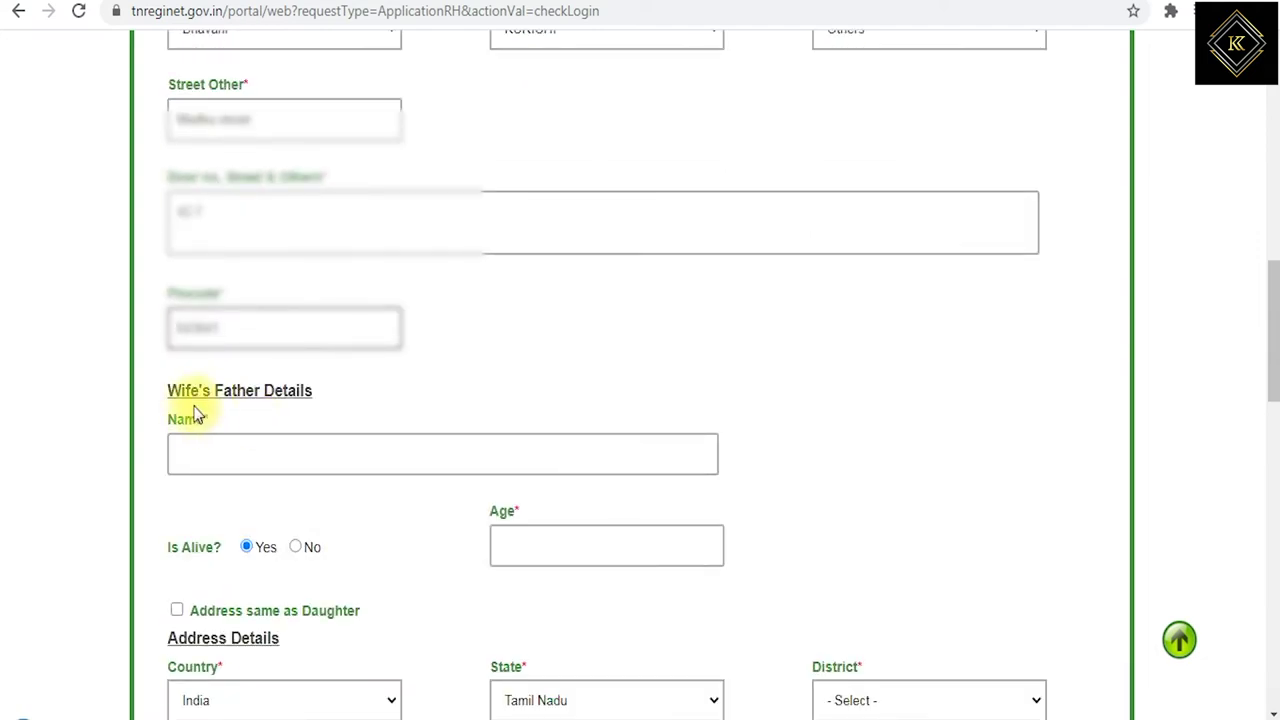
Step: Enter the wife's father's name and age 63, and give him the daughter's address
left_click_drag(211, 389, 272, 390)
left_click(189, 452)
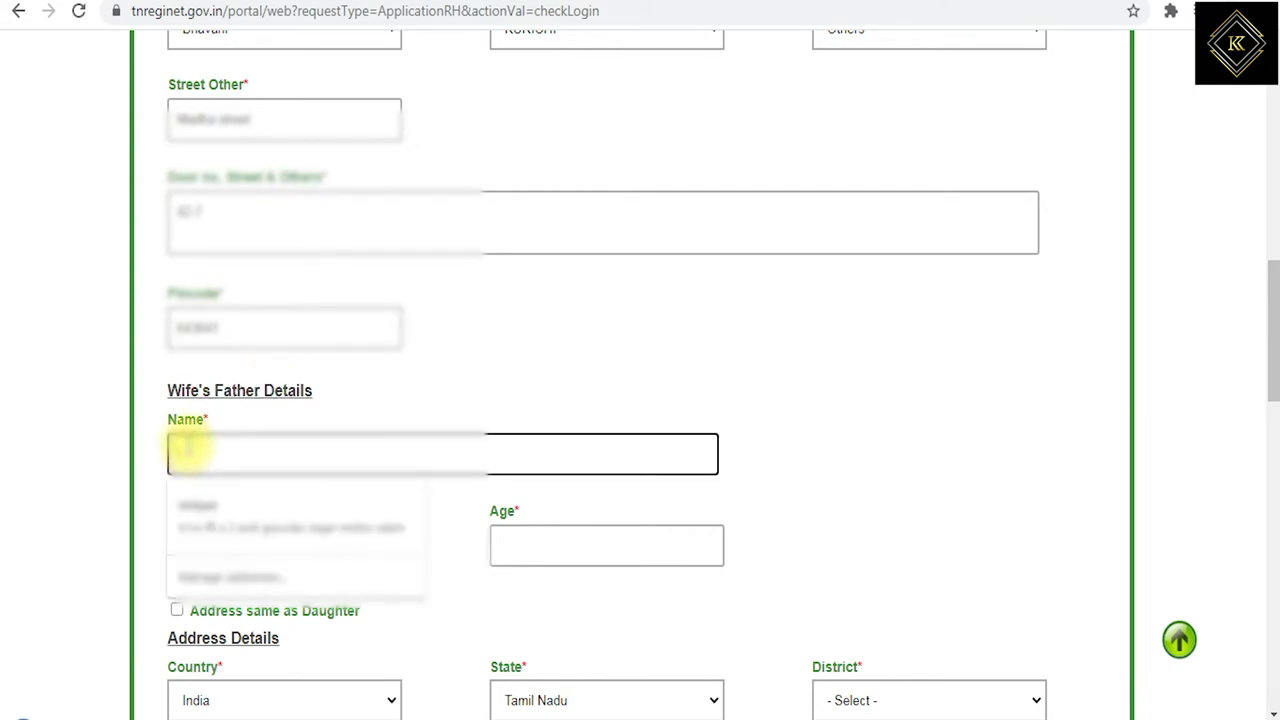
type("And")
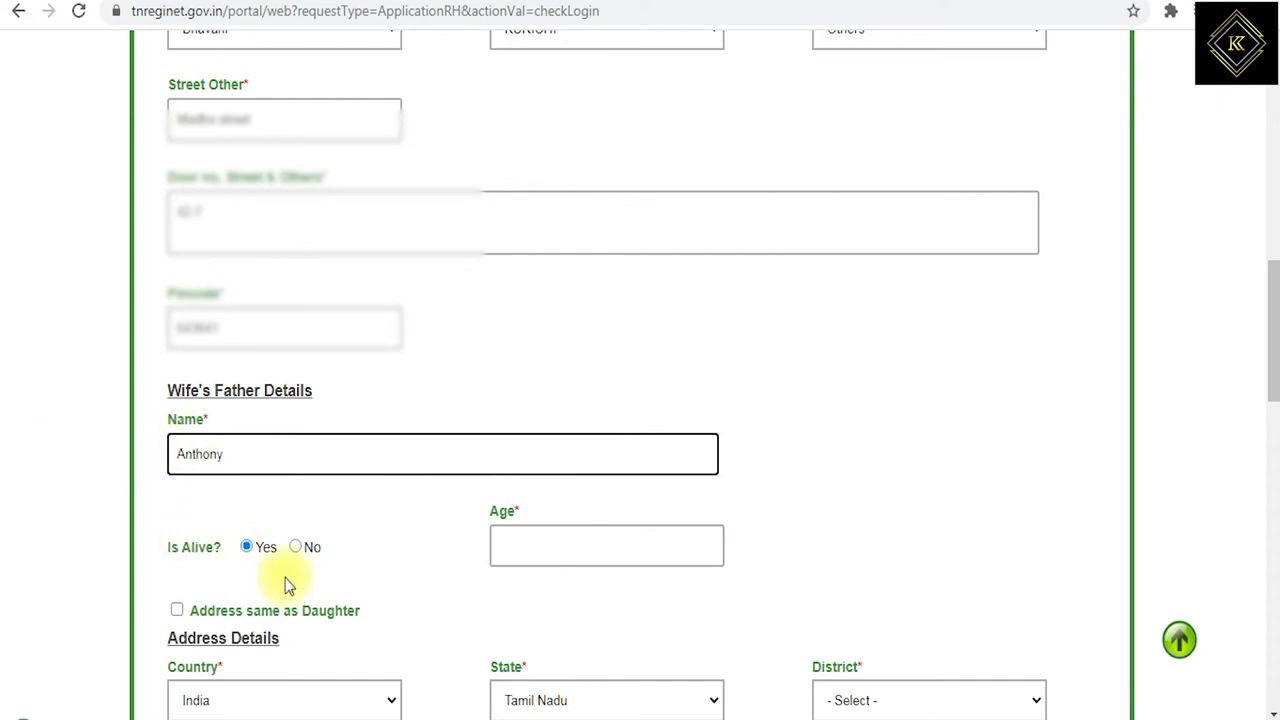
left_click(586, 551)
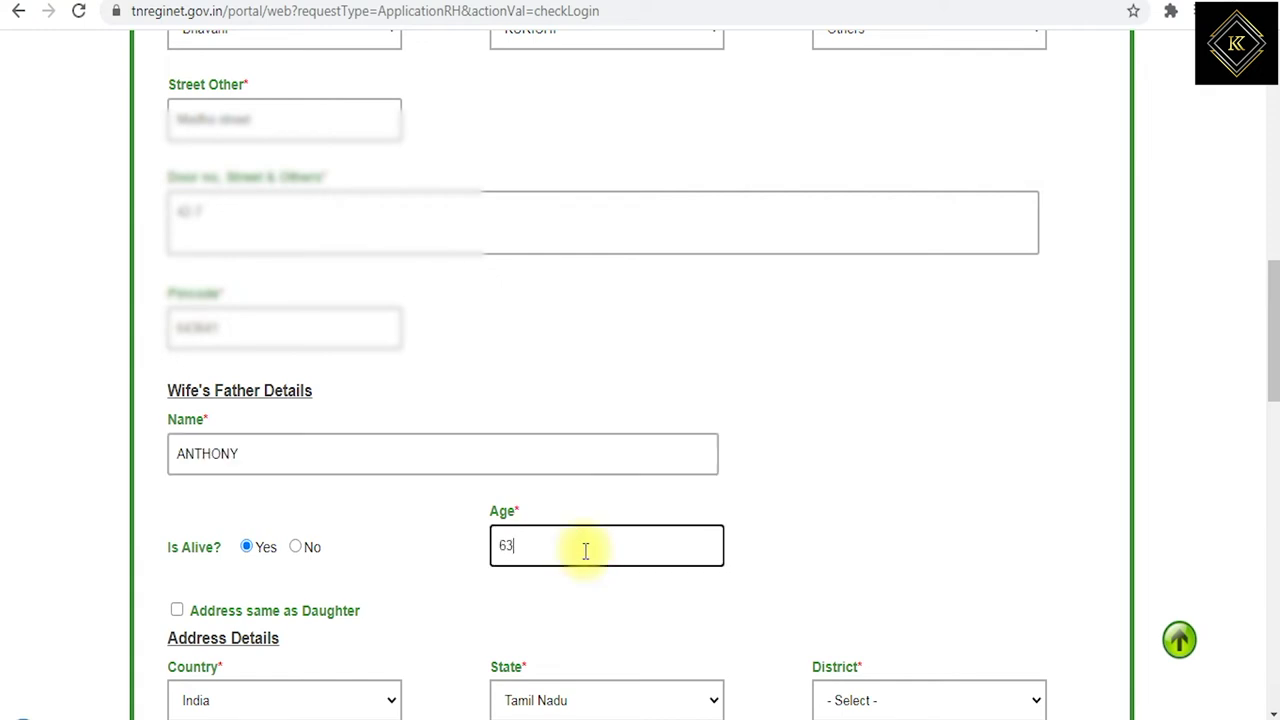
type("63")
left_click(880, 526)
scroll(880, 526, "down", 2)
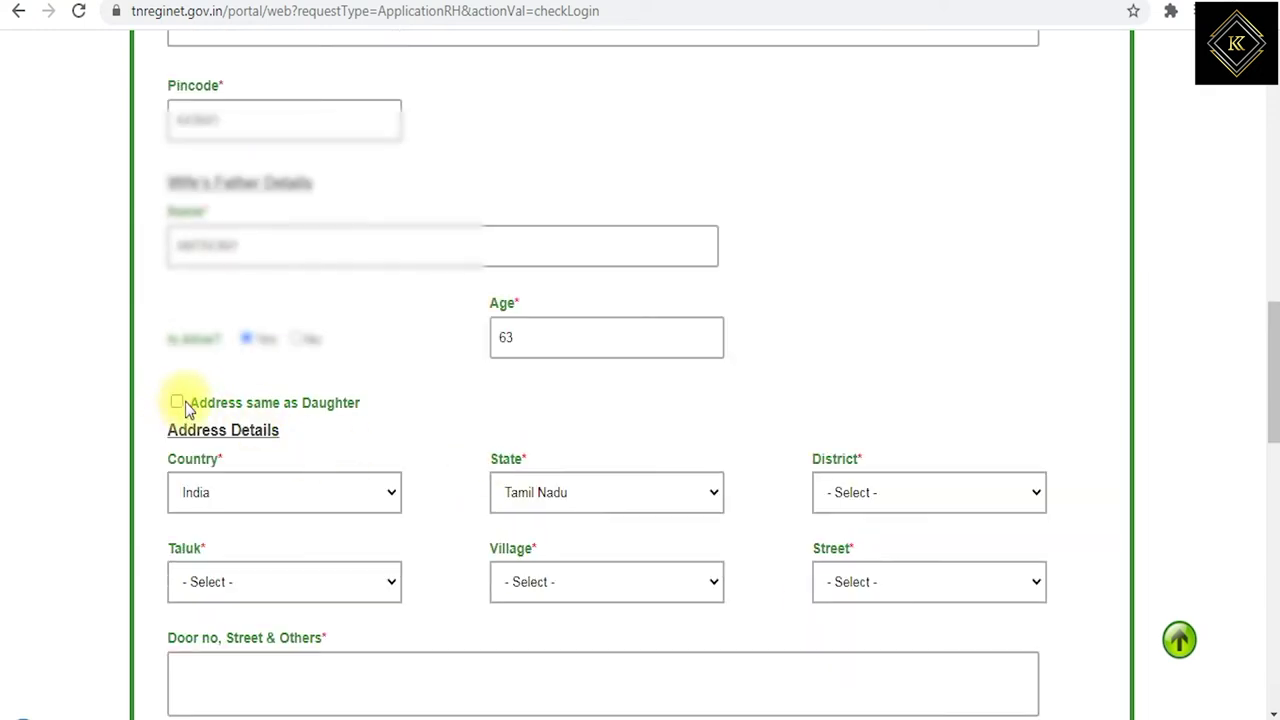
left_click(177, 403)
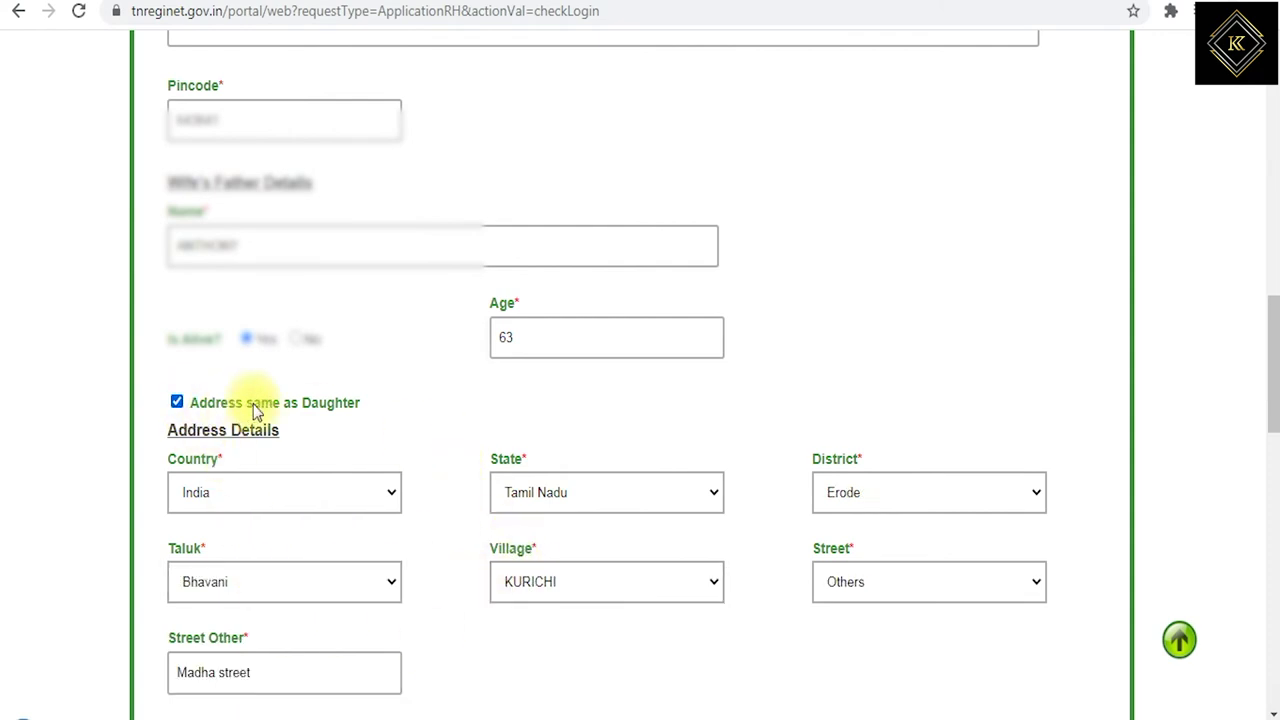
Step: Enter the wife's mother's name and age 53, and tick 'Address same as Husband'
left_click_drag(252, 403, 344, 403)
left_click_drag(212, 460, 289, 449)
scroll(334, 457, "down", 3)
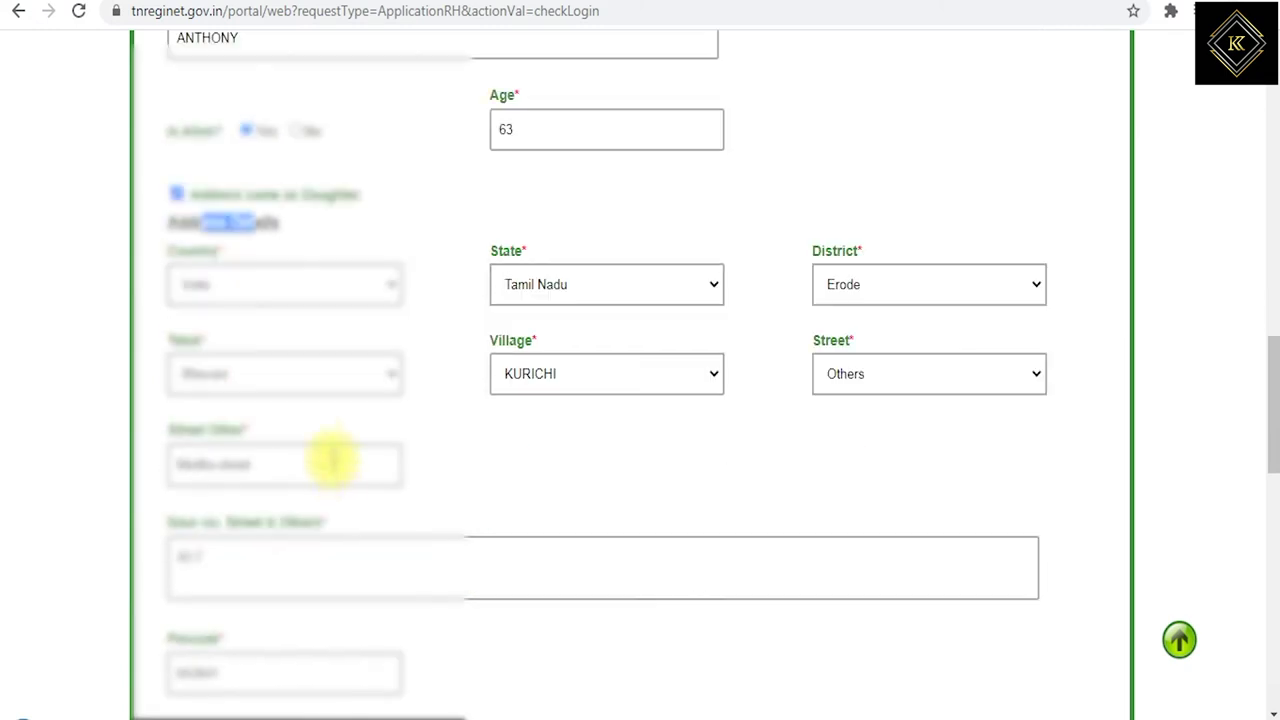
scroll(228, 445, "down", 2)
left_click_drag(190, 422, 277, 420)
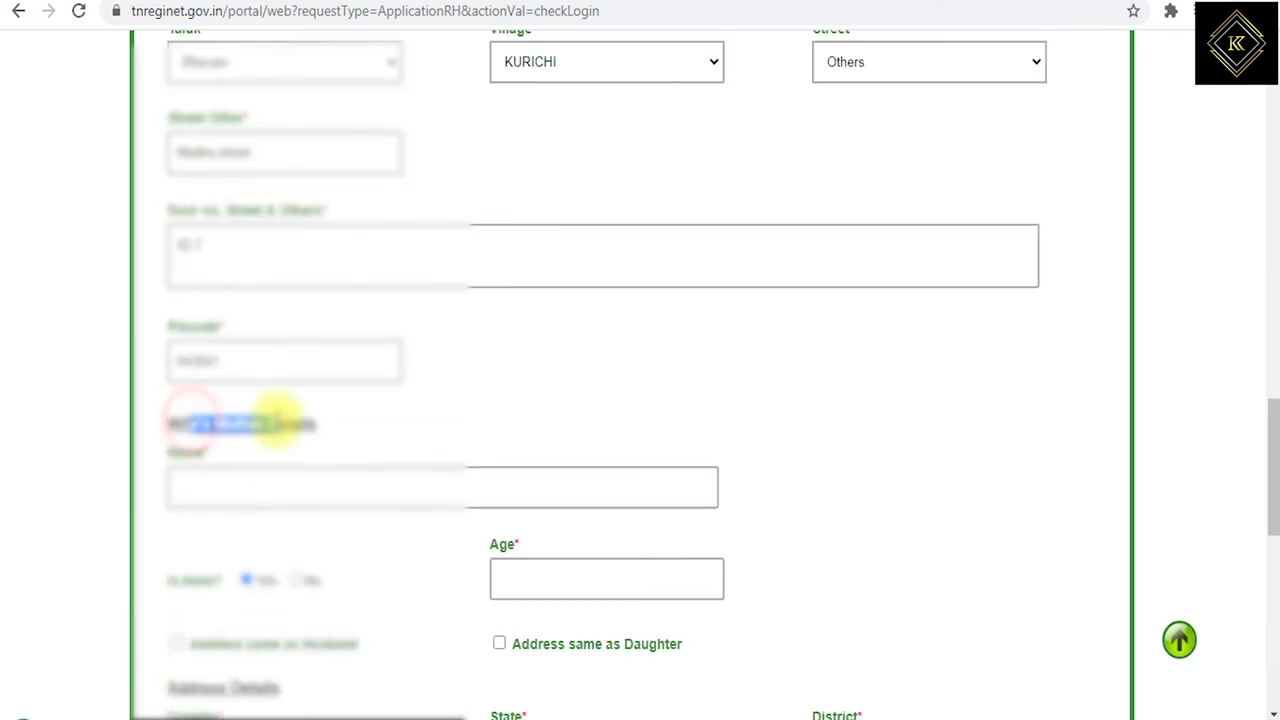
left_click(223, 487)
type("G")
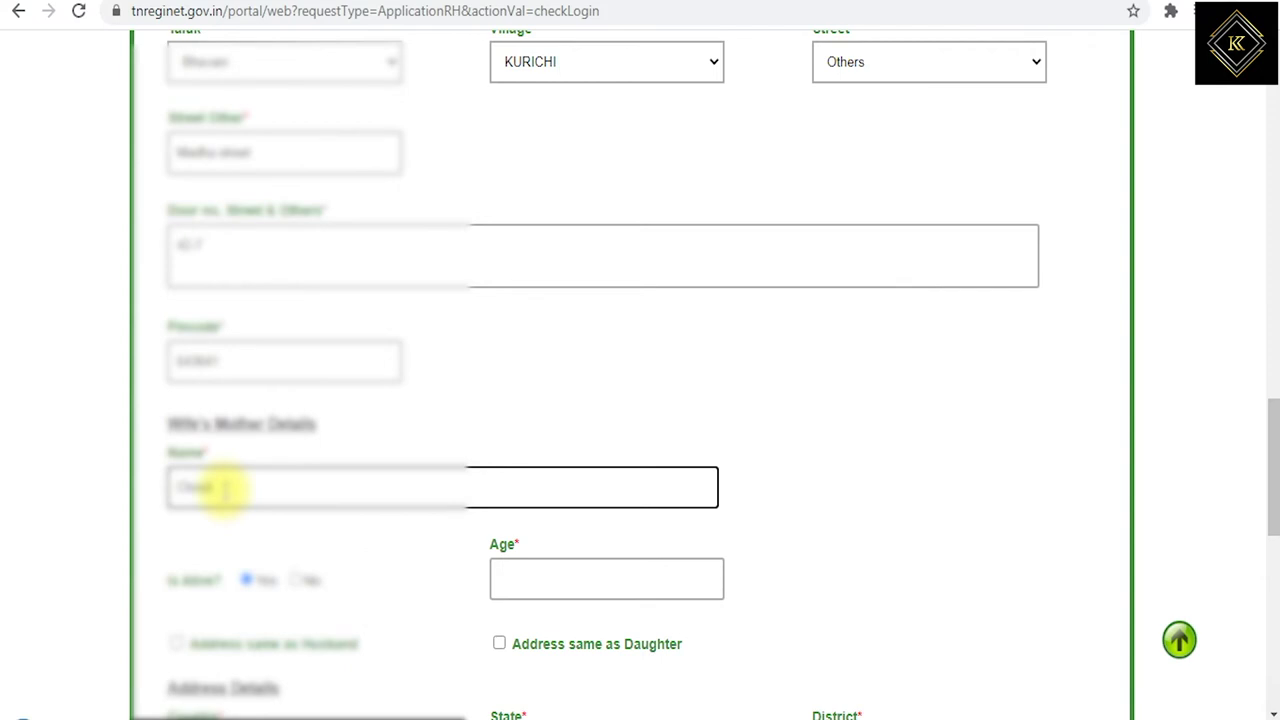
left_click(544, 584)
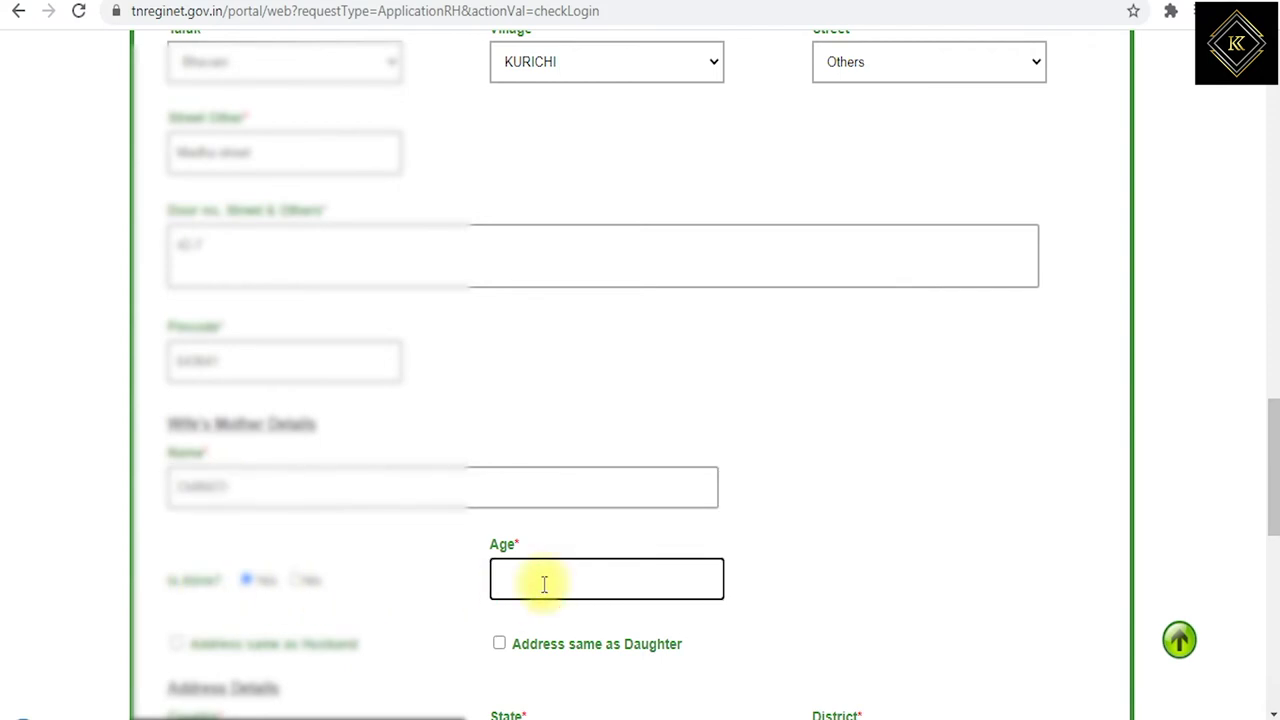
scroll(590, 570, "down", 3)
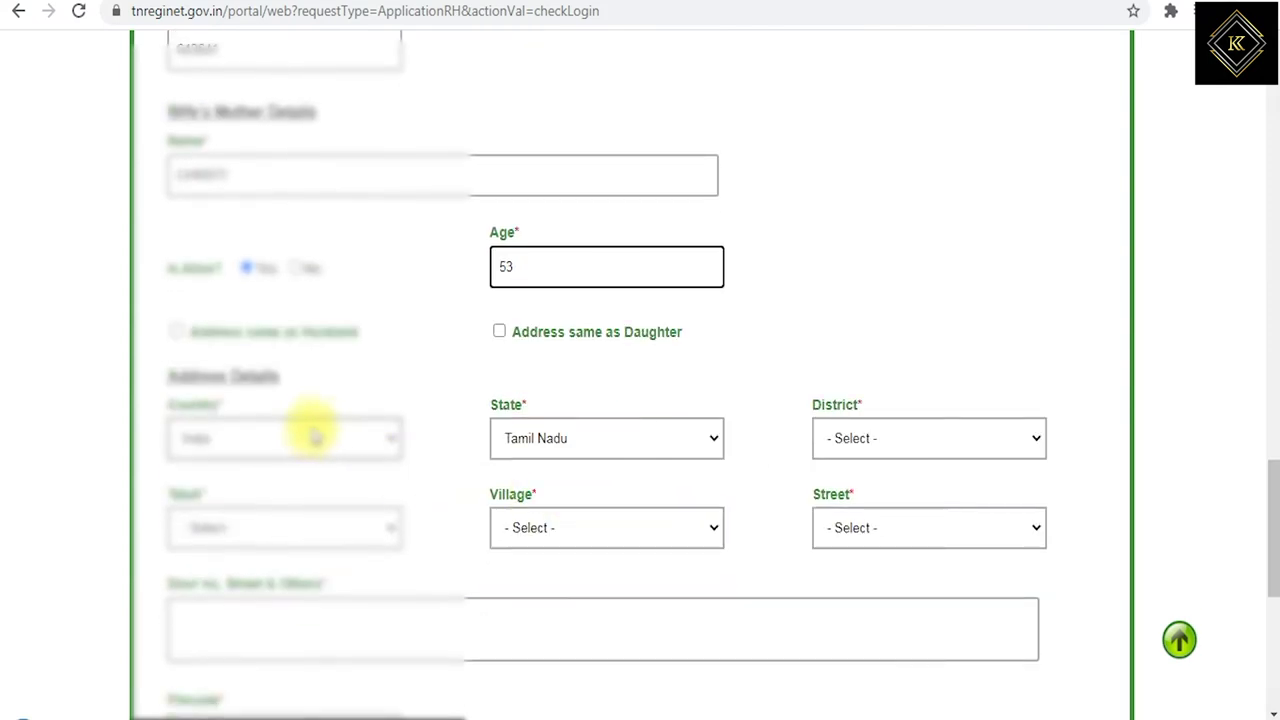
left_click(178, 333)
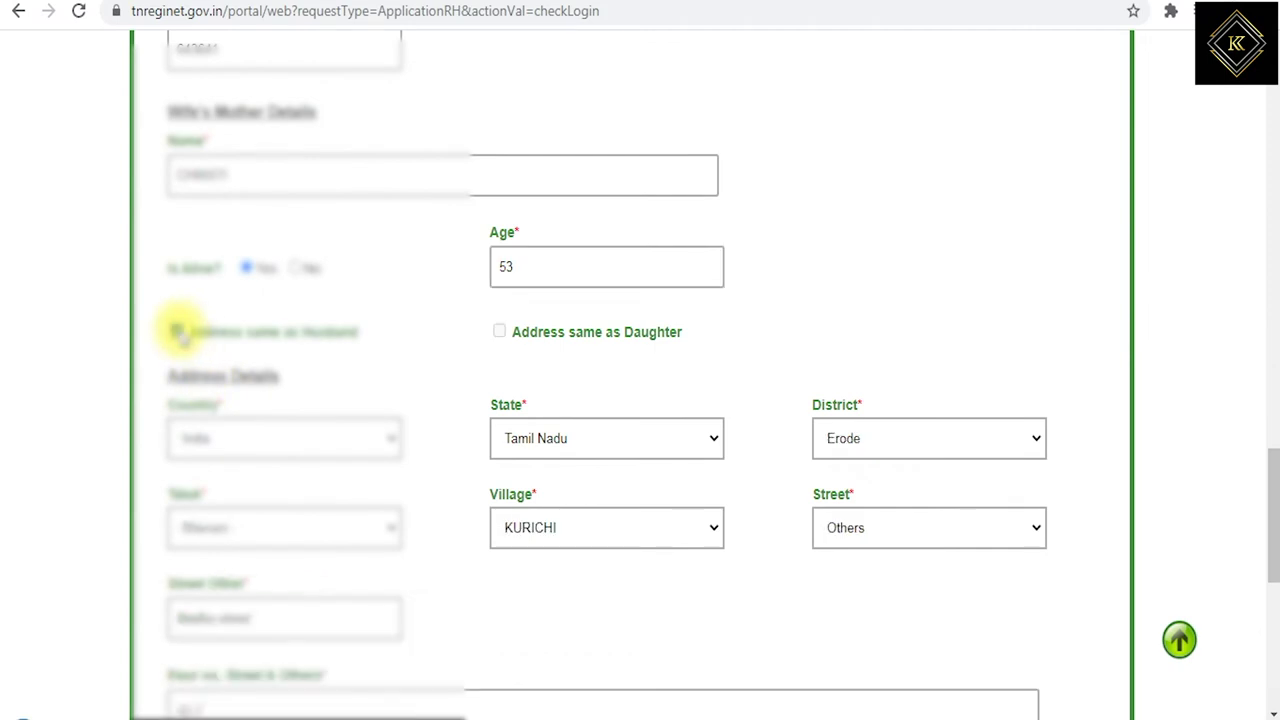
scroll(500, 503, "down", 3)
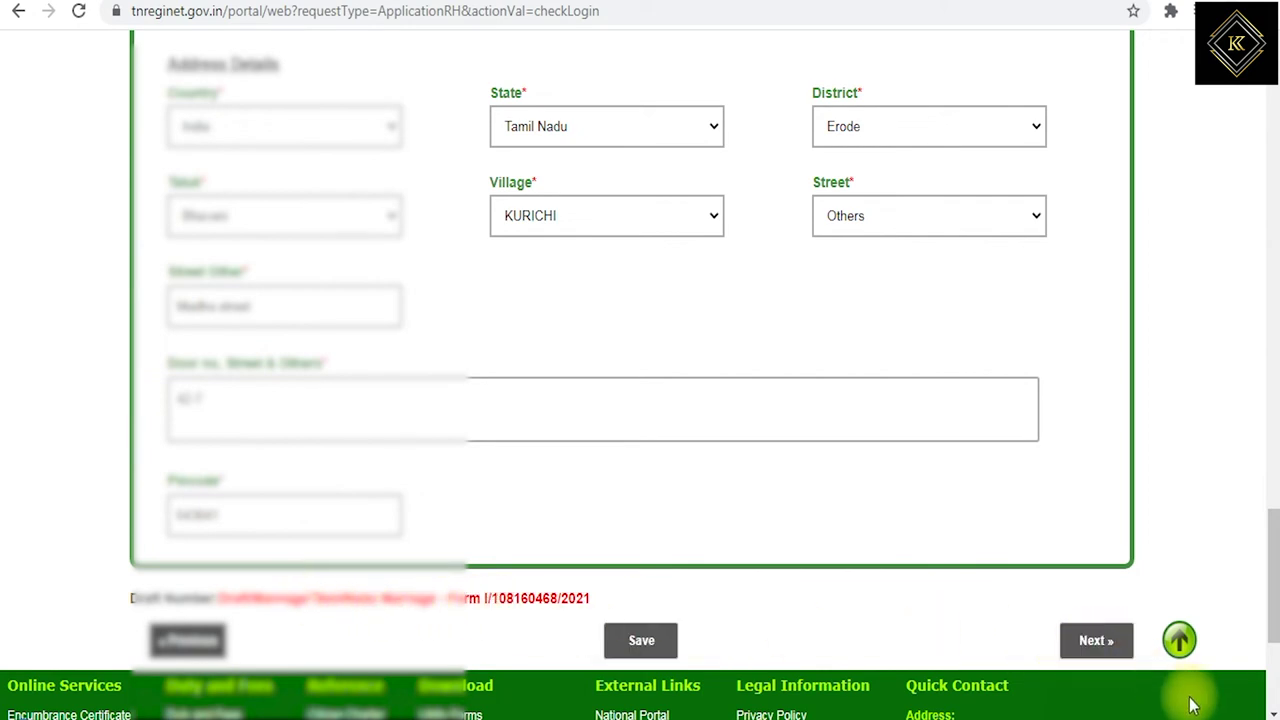
scroll(1171, 700, "down", 3)
Step: Go to the Witness Details step and choose a parent to act as witness
left_click(1098, 316)
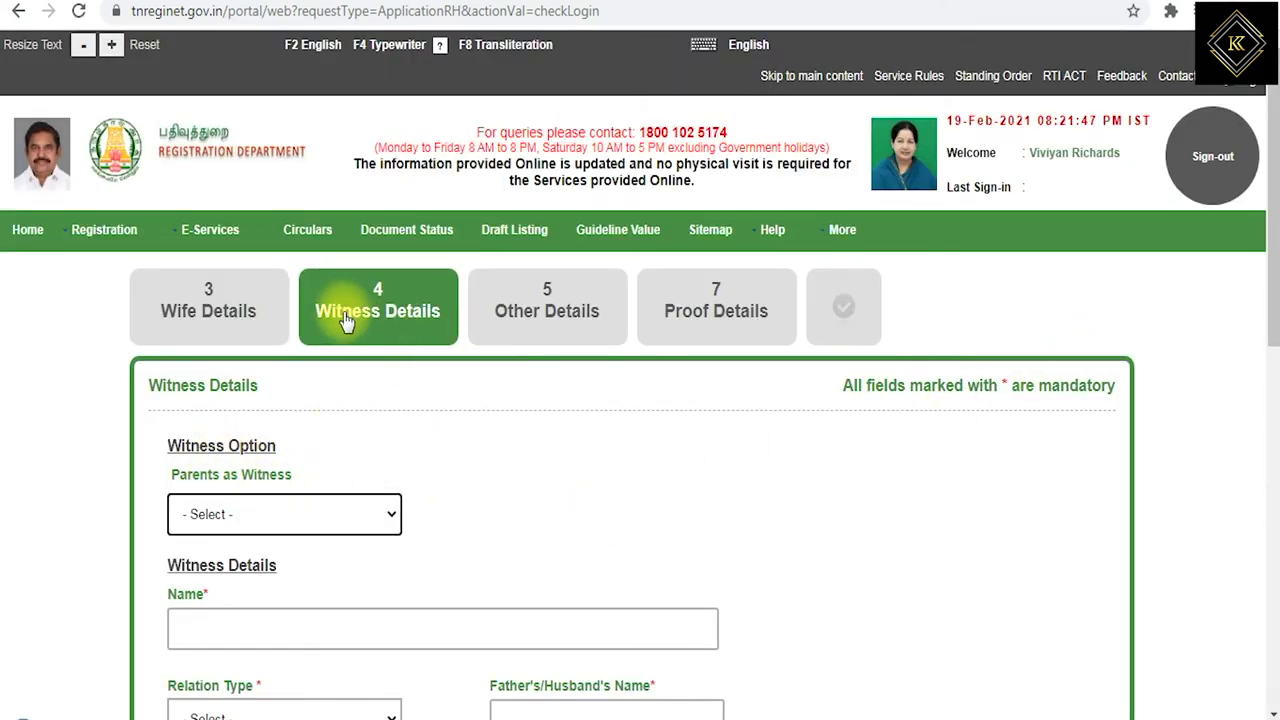
left_click(243, 514)
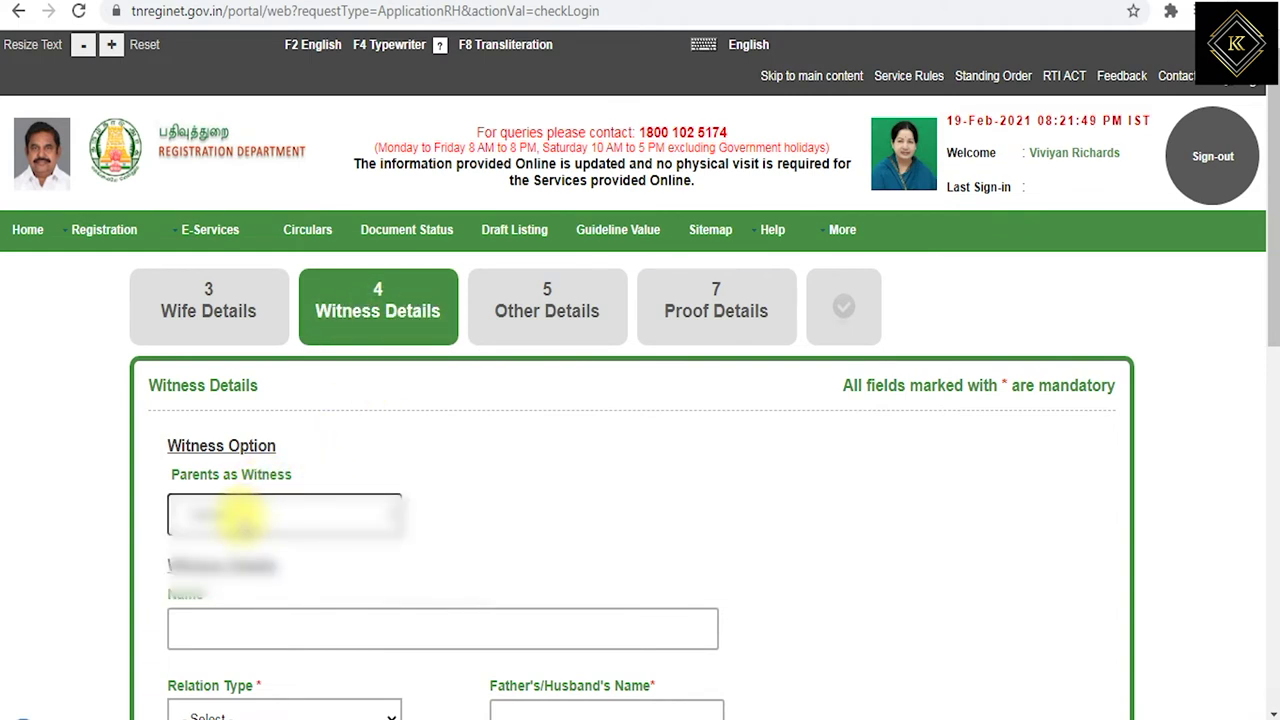
left_click(232, 597)
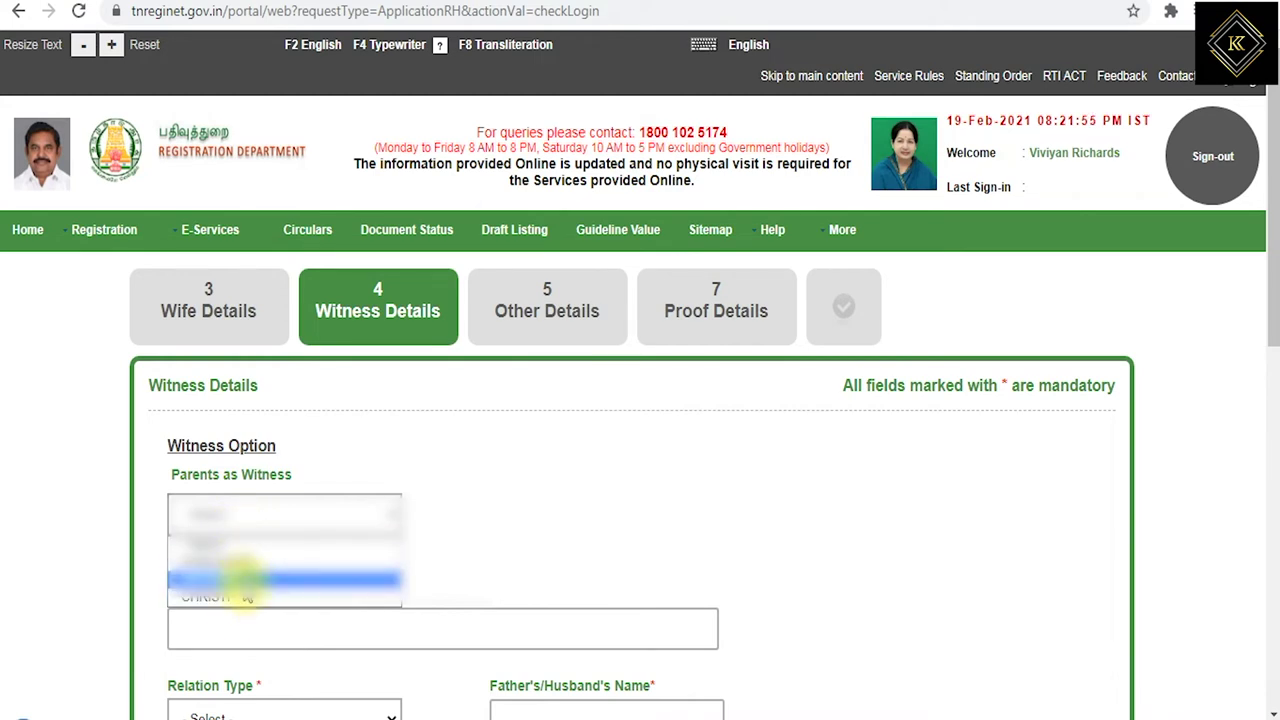
left_click(244, 563)
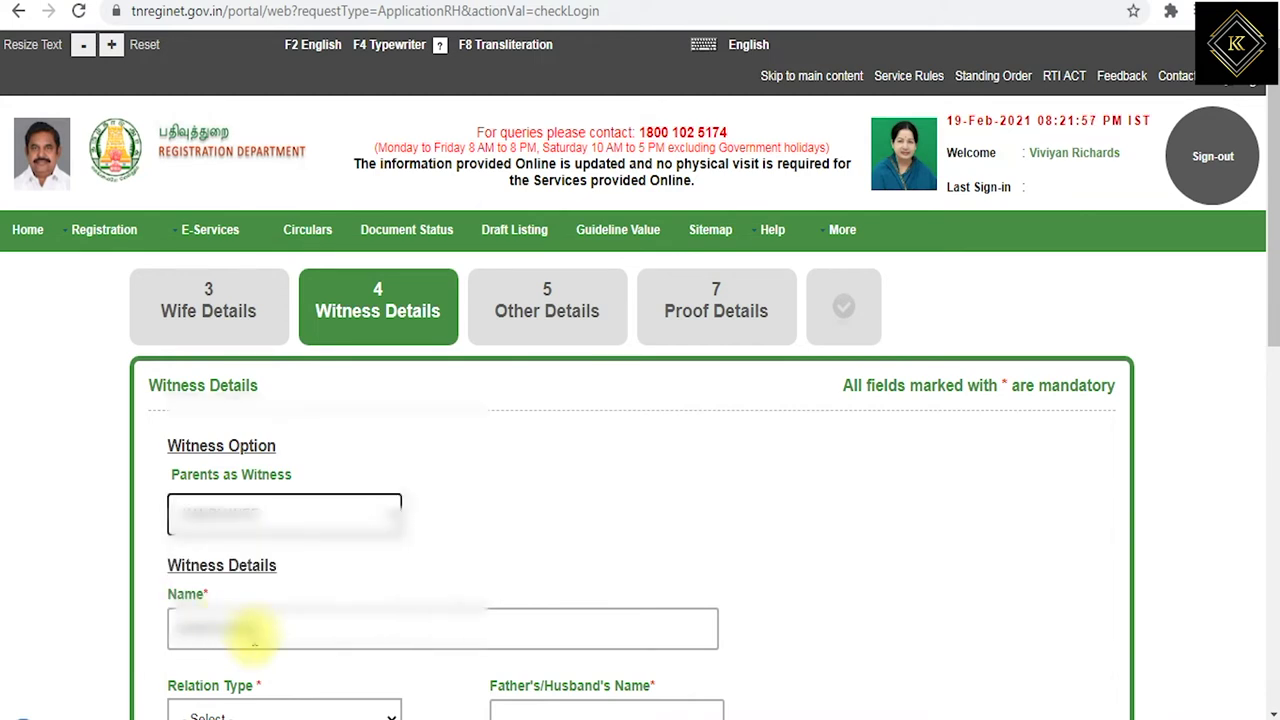
Step: Set relation type, father's/husband's name and Uidai-Aadhaar ID, then add the first witness
scroll(257, 634, "down", 1)
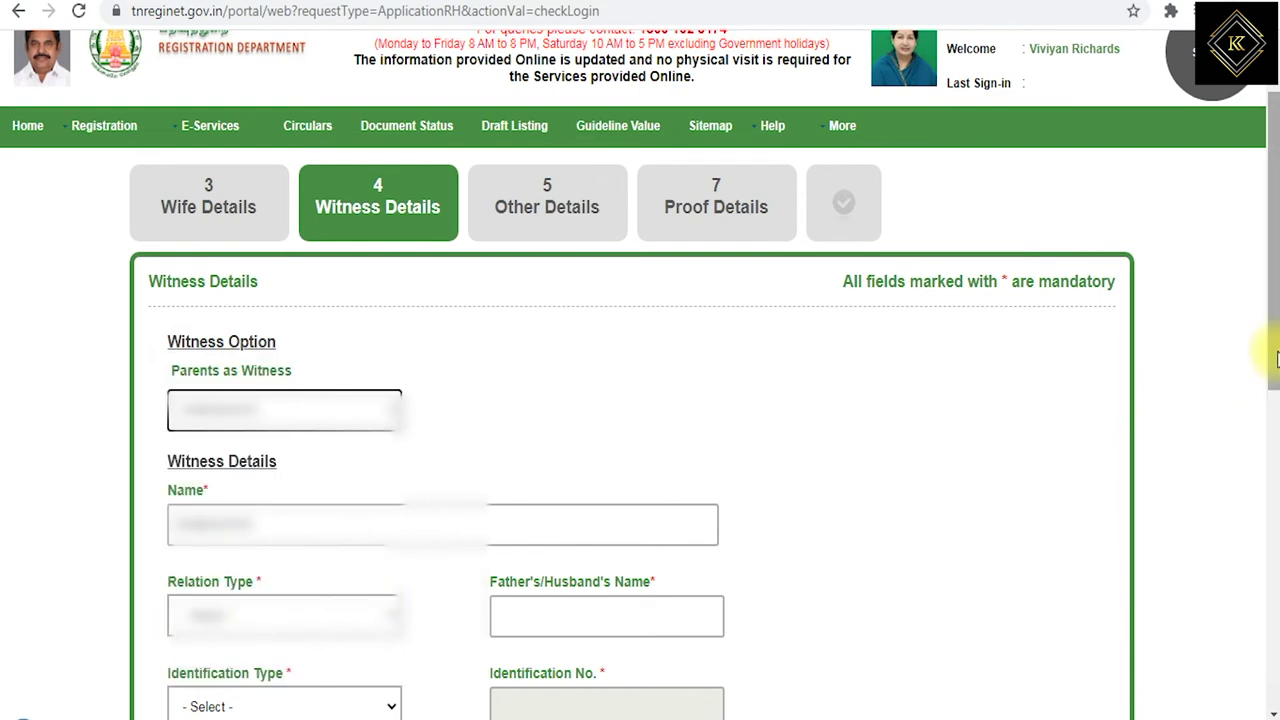
scroll(1181, 705, "down", 3)
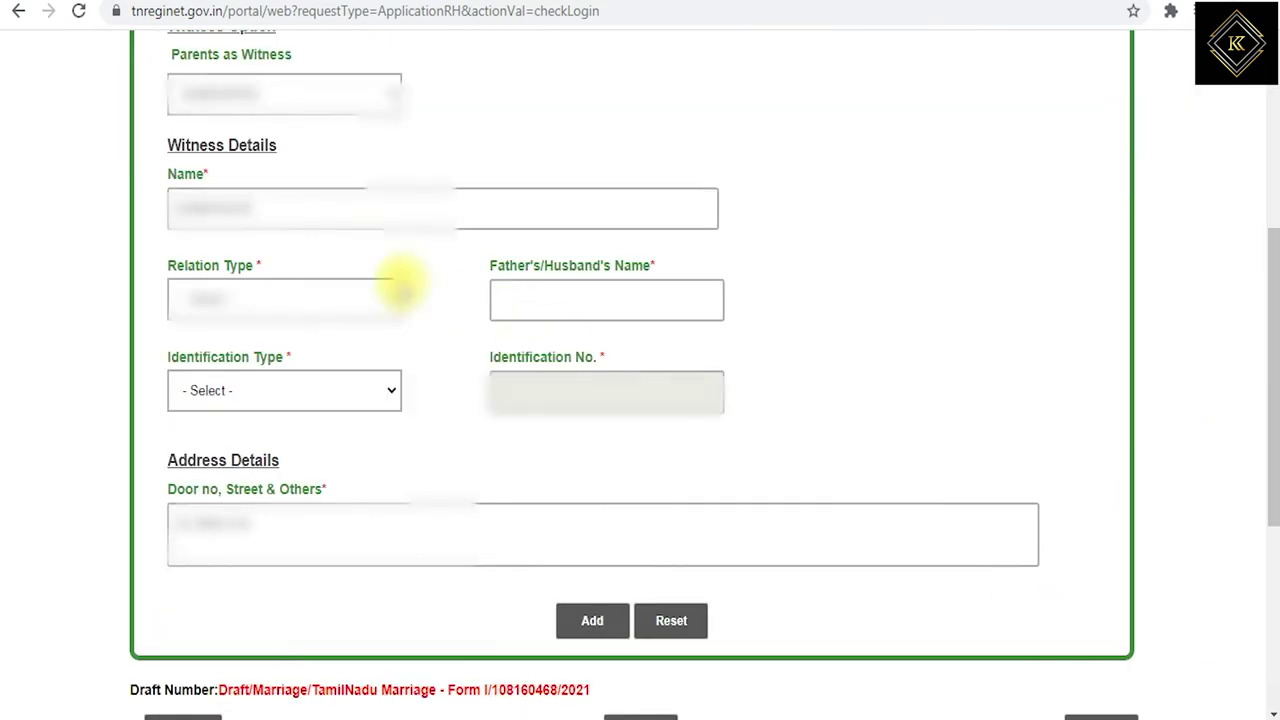
left_click(222, 298)
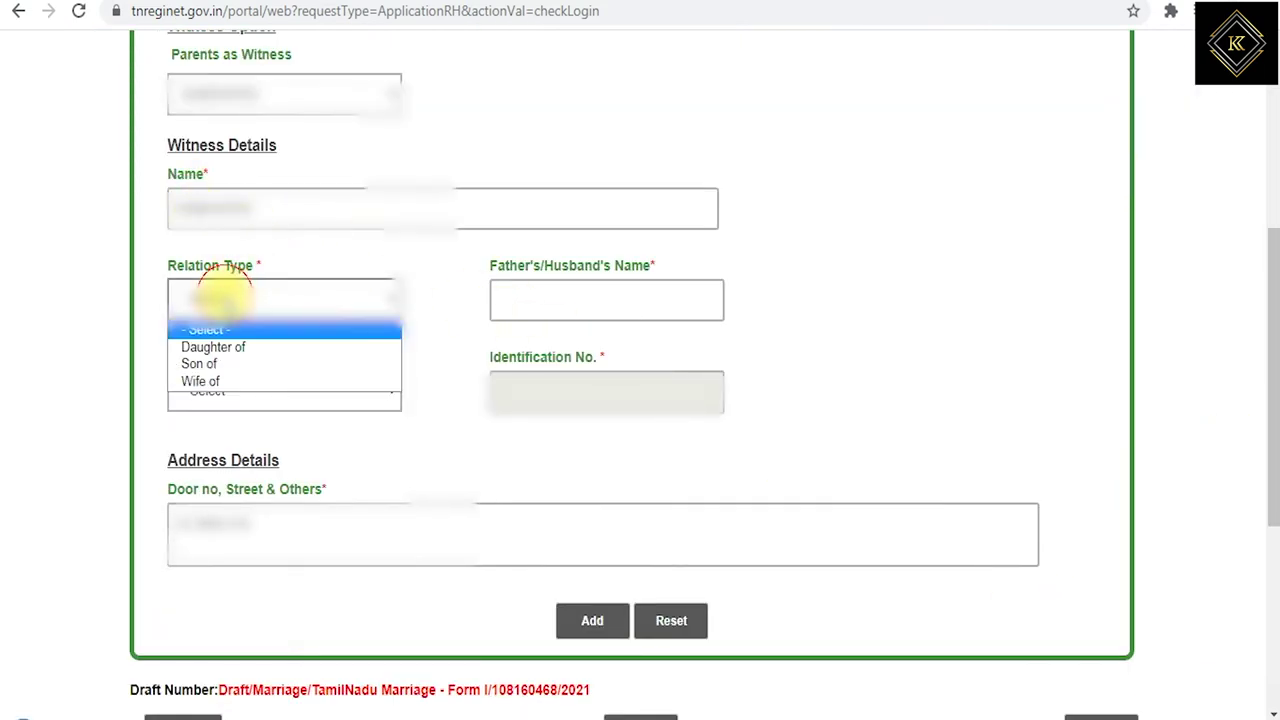
left_click(214, 379)
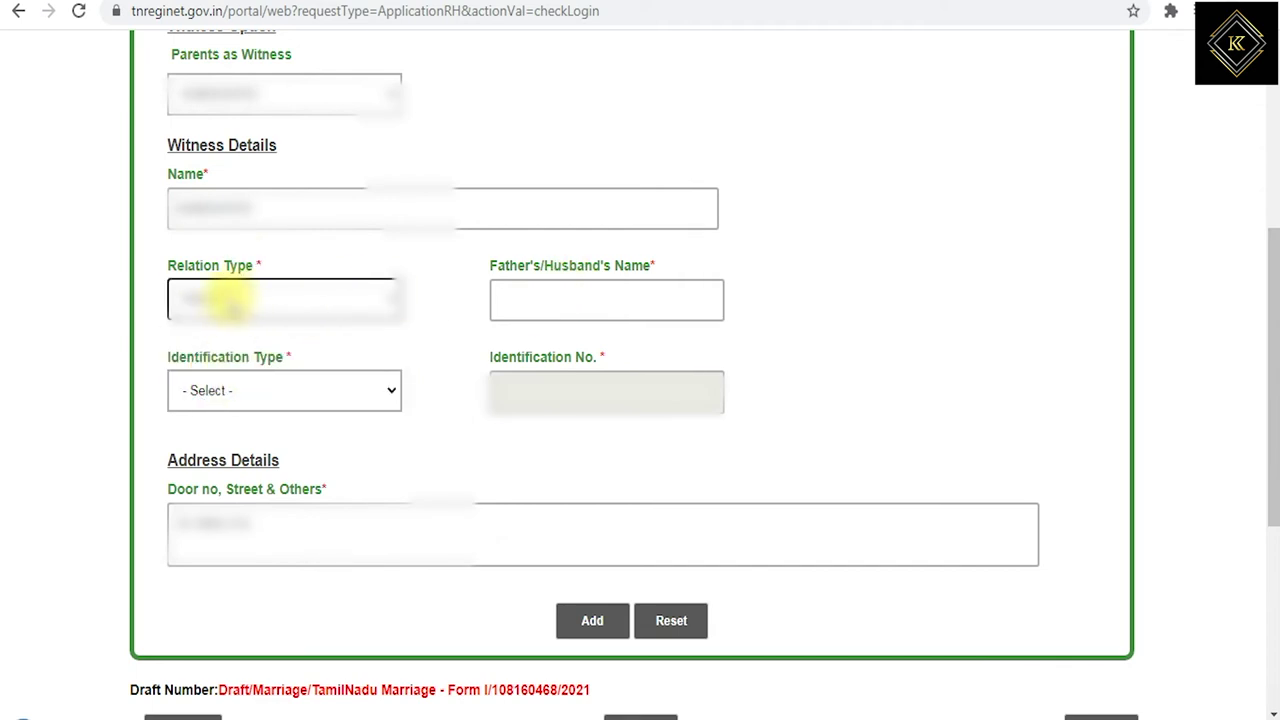
left_click(535, 297)
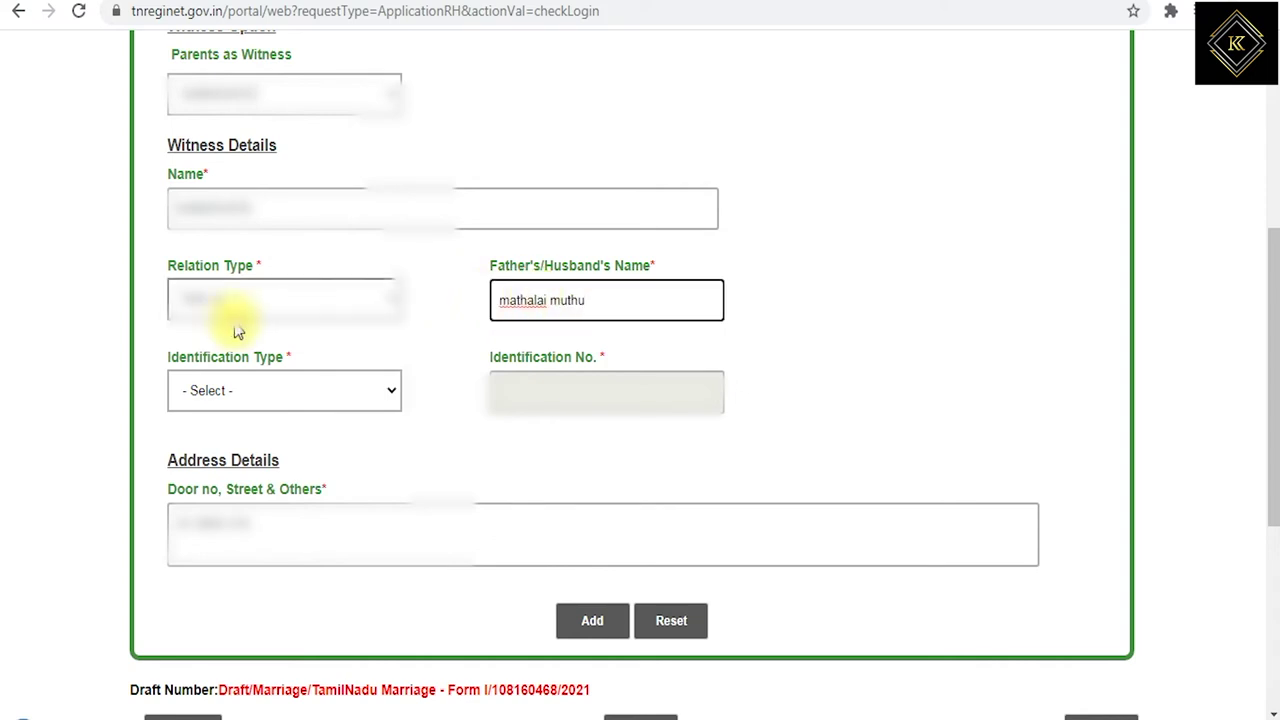
left_click(262, 390)
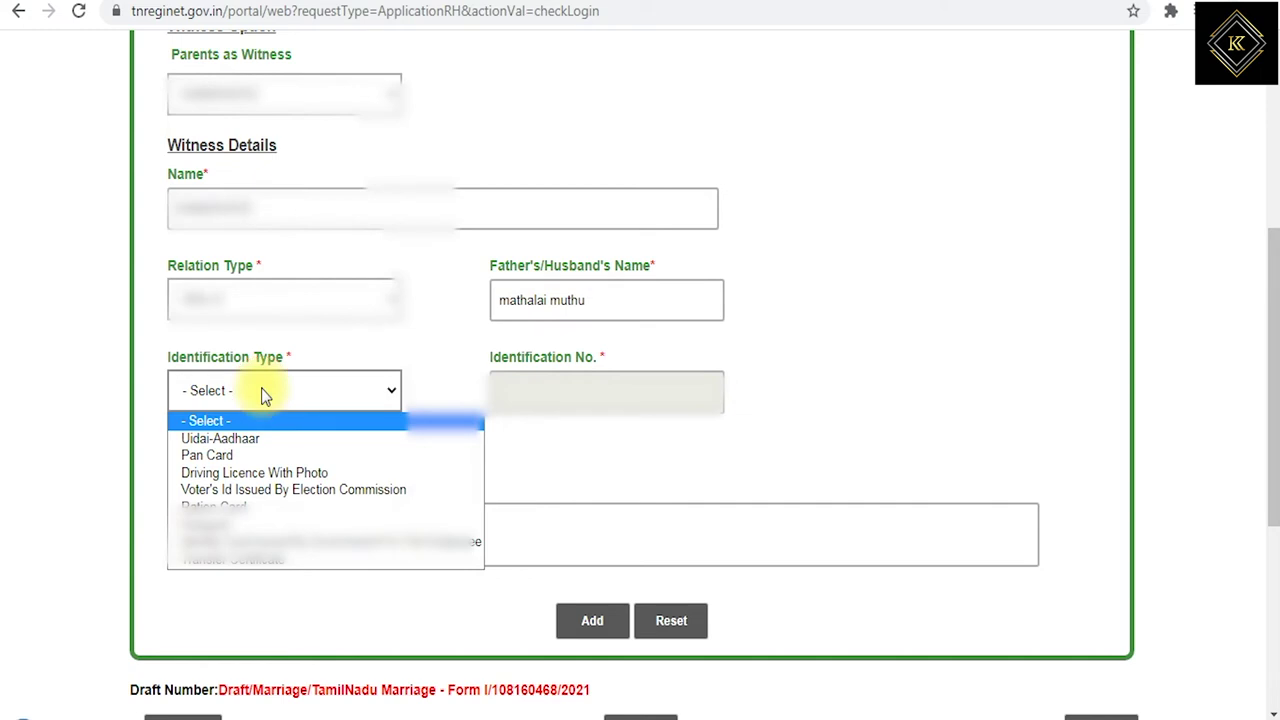
left_click(263, 440)
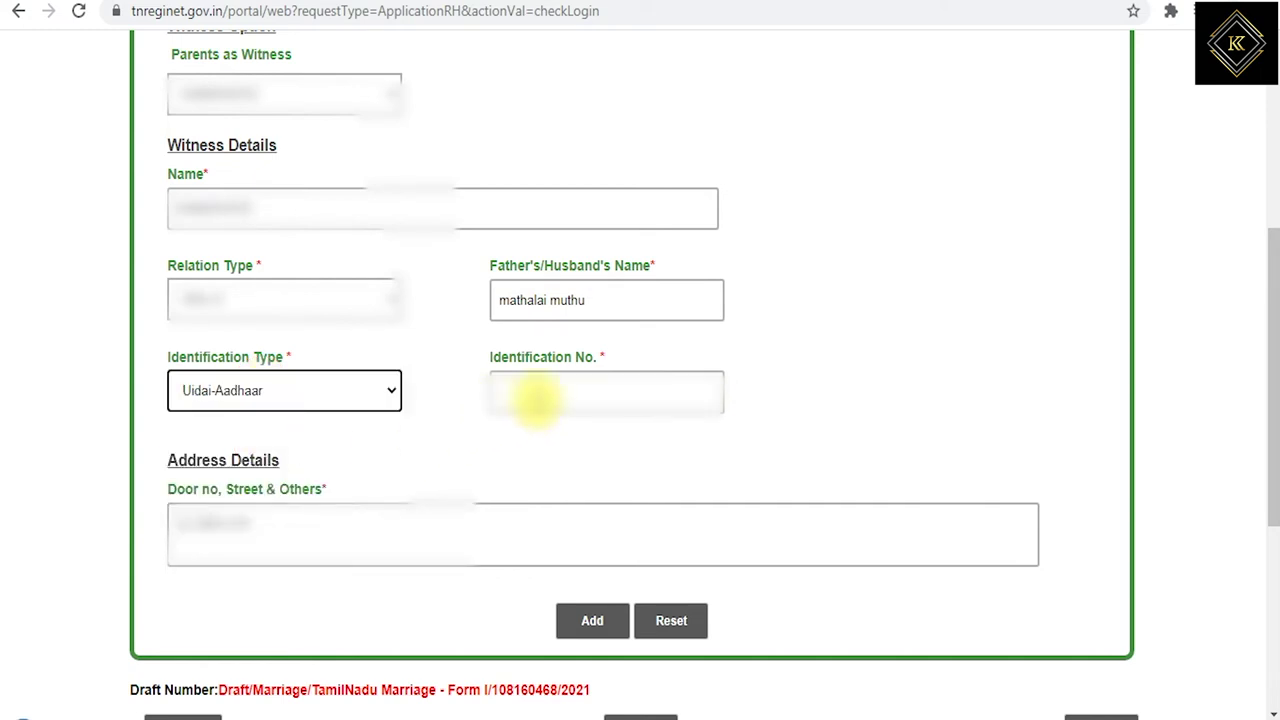
left_click(660, 393)
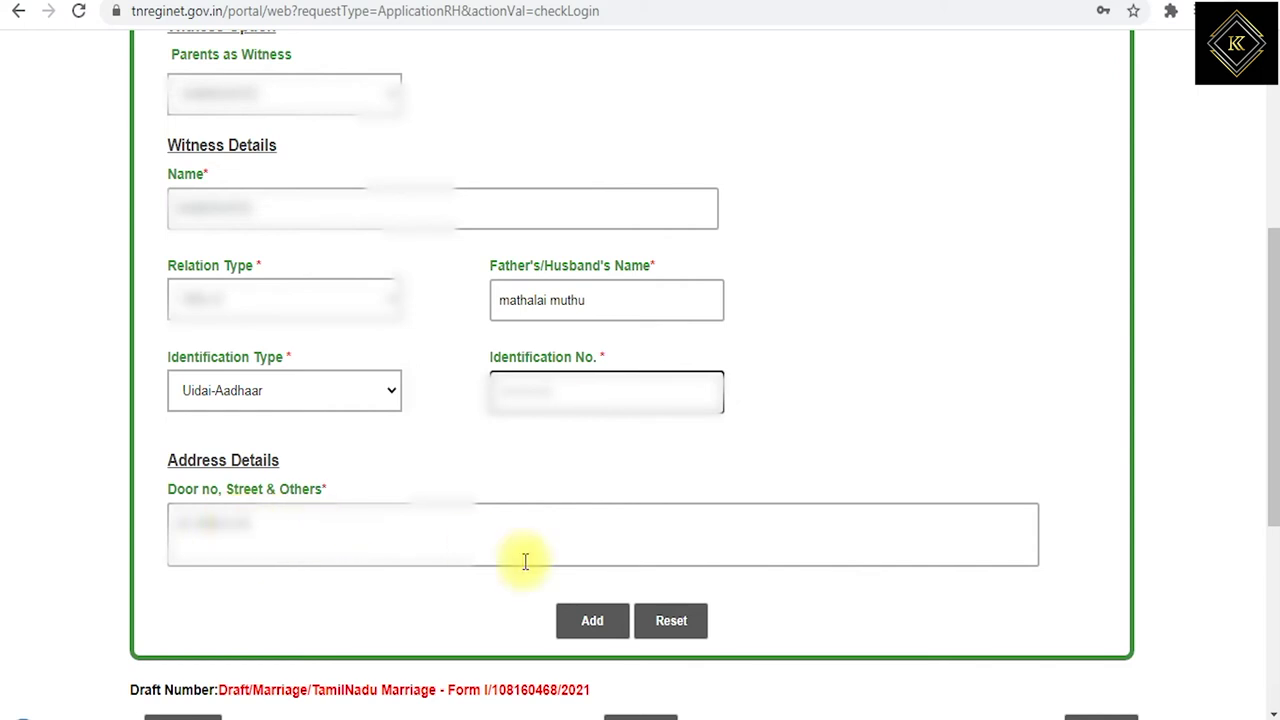
left_click(590, 625)
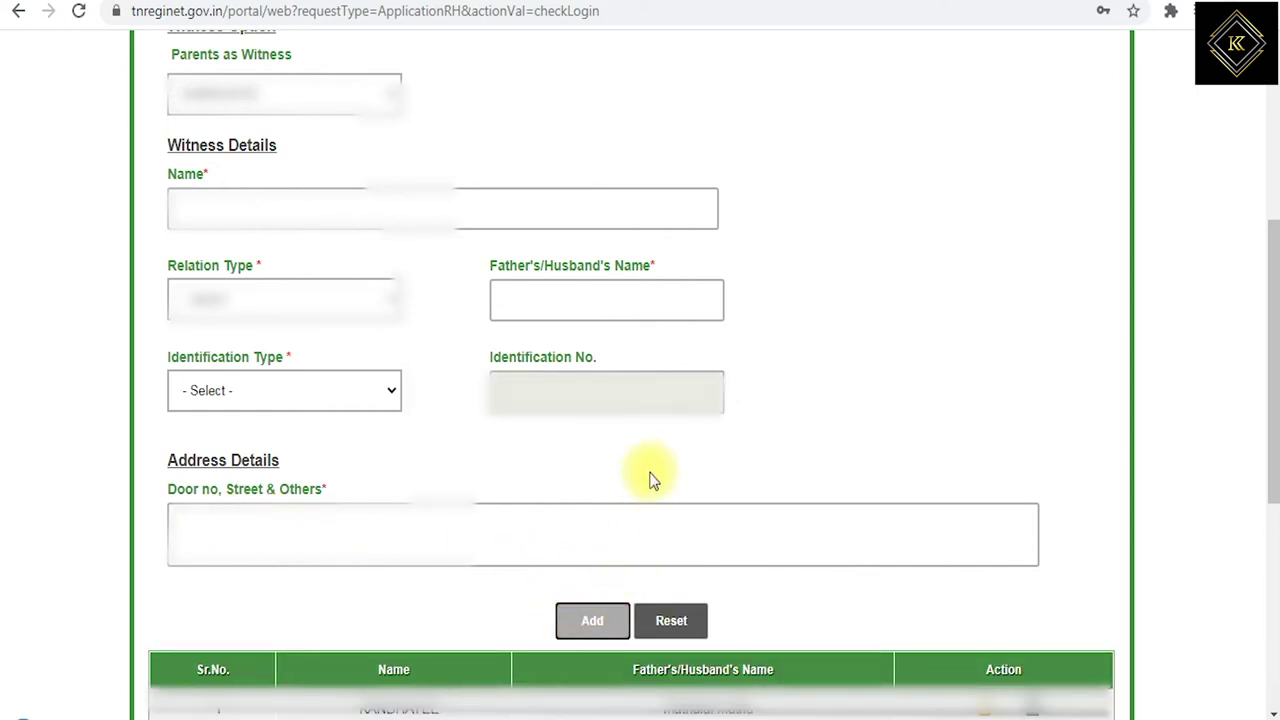
Step: Choose the relation type for the second witness
scroll(650, 480, "down", 2)
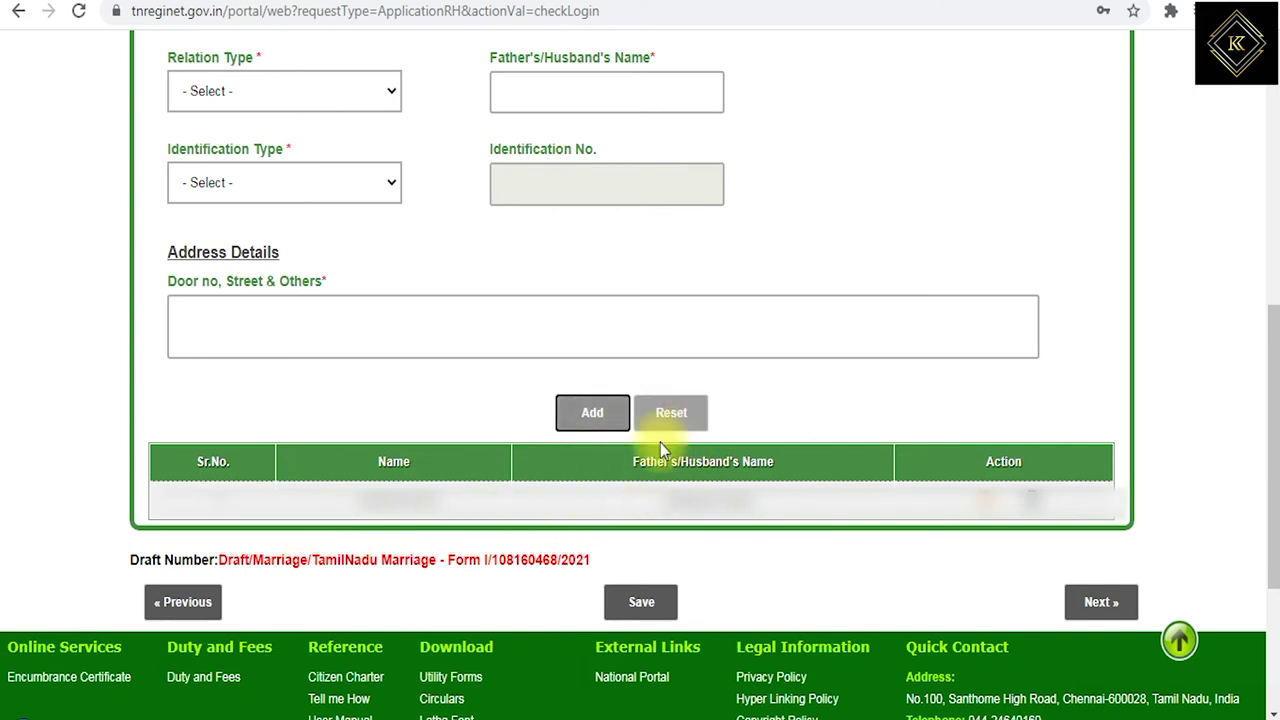
double_click(205, 461)
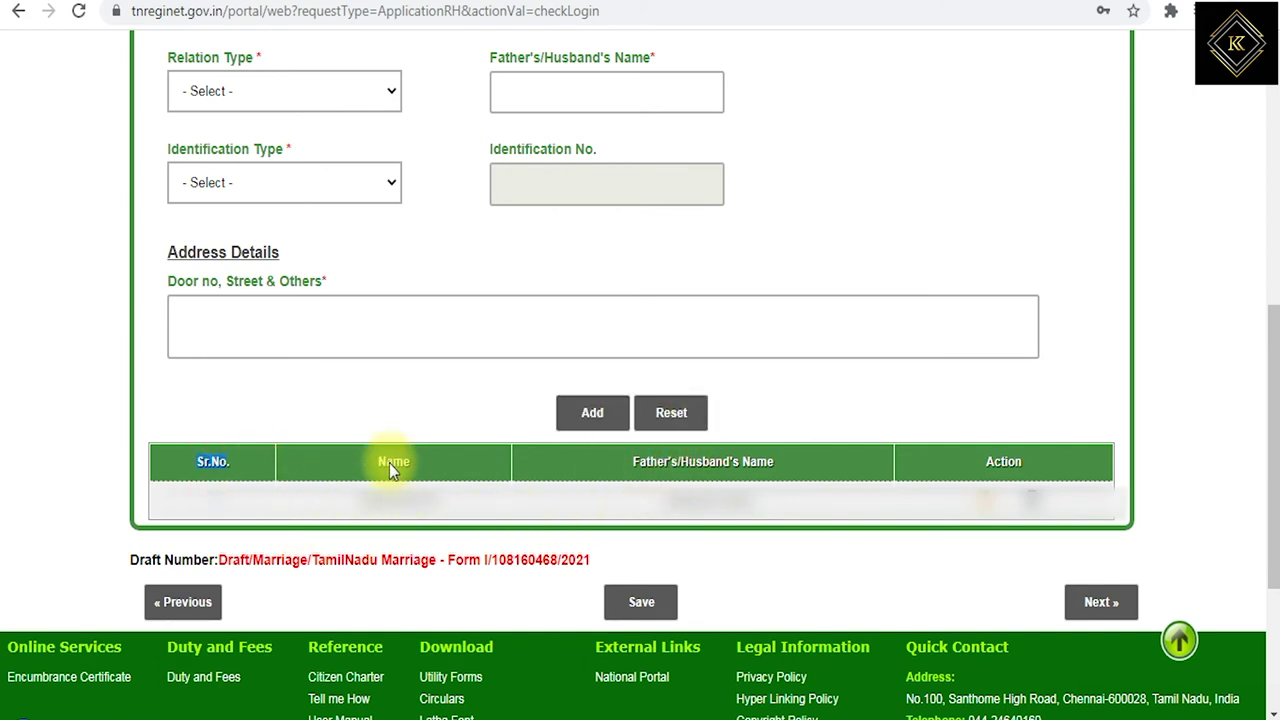
left_click_drag(698, 463, 739, 462)
scroll(972, 512, "up", 2)
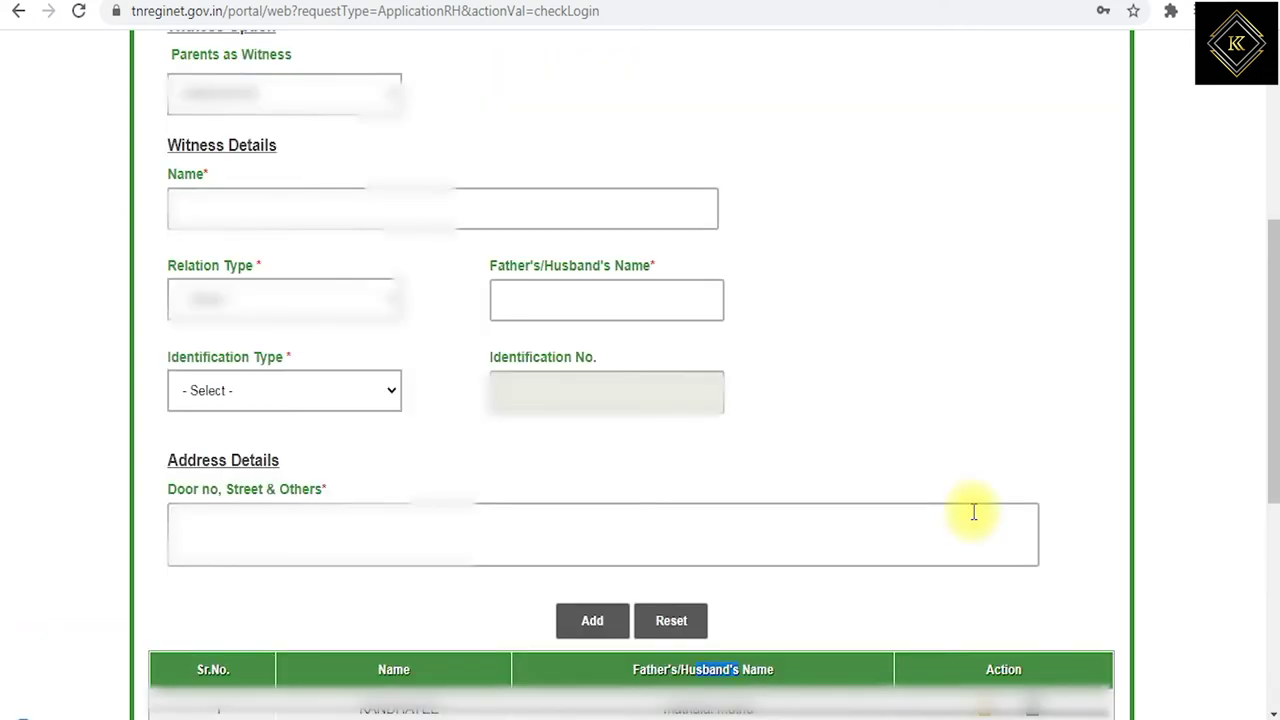
scroll(902, 523, "down", 3)
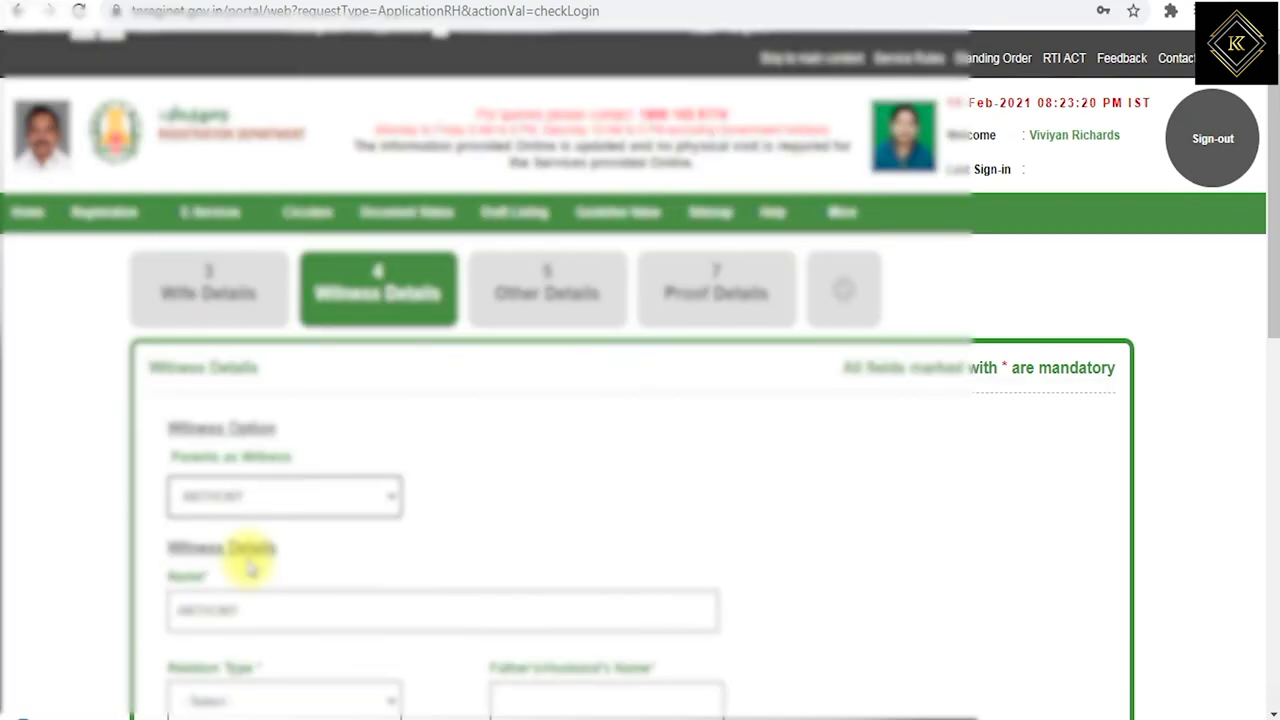
scroll(251, 566, "down", 1)
left_click(284, 597)
left_click(251, 646)
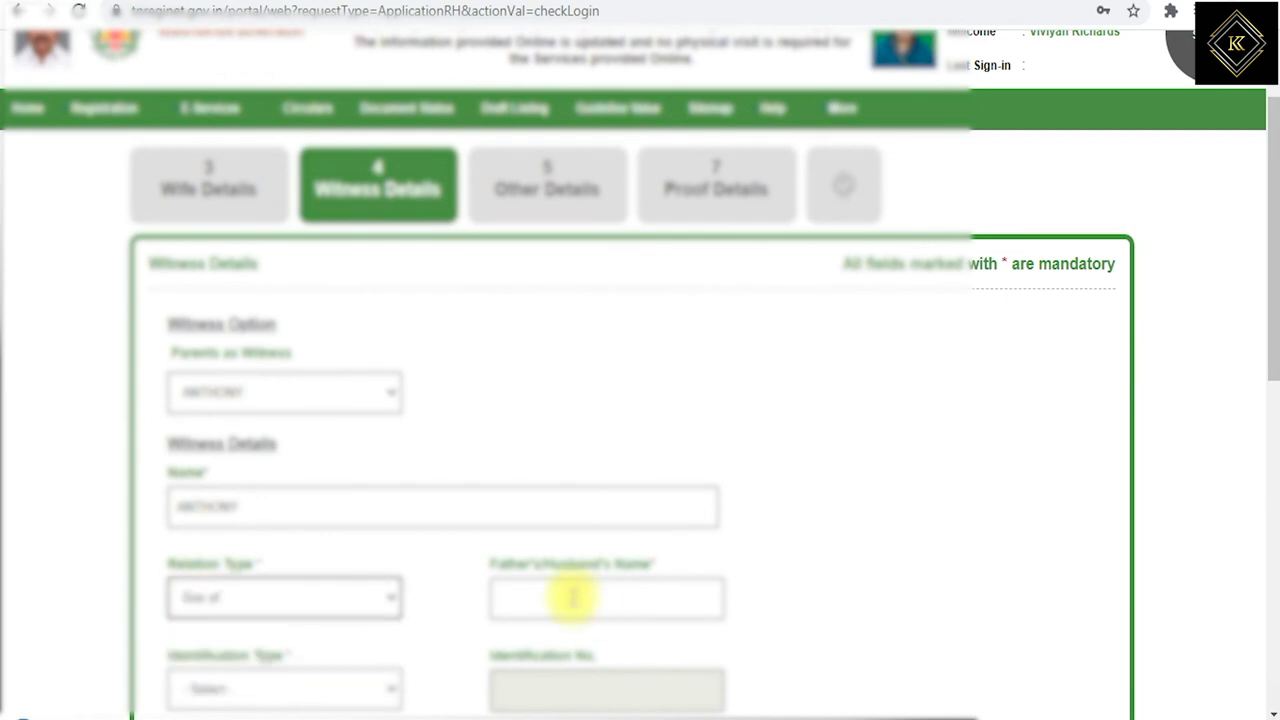
Step: Enter the second witness's father's/husband's name, add the witness to the table, and proceed to Other Details
left_click(566, 597)
type("Singaiah")
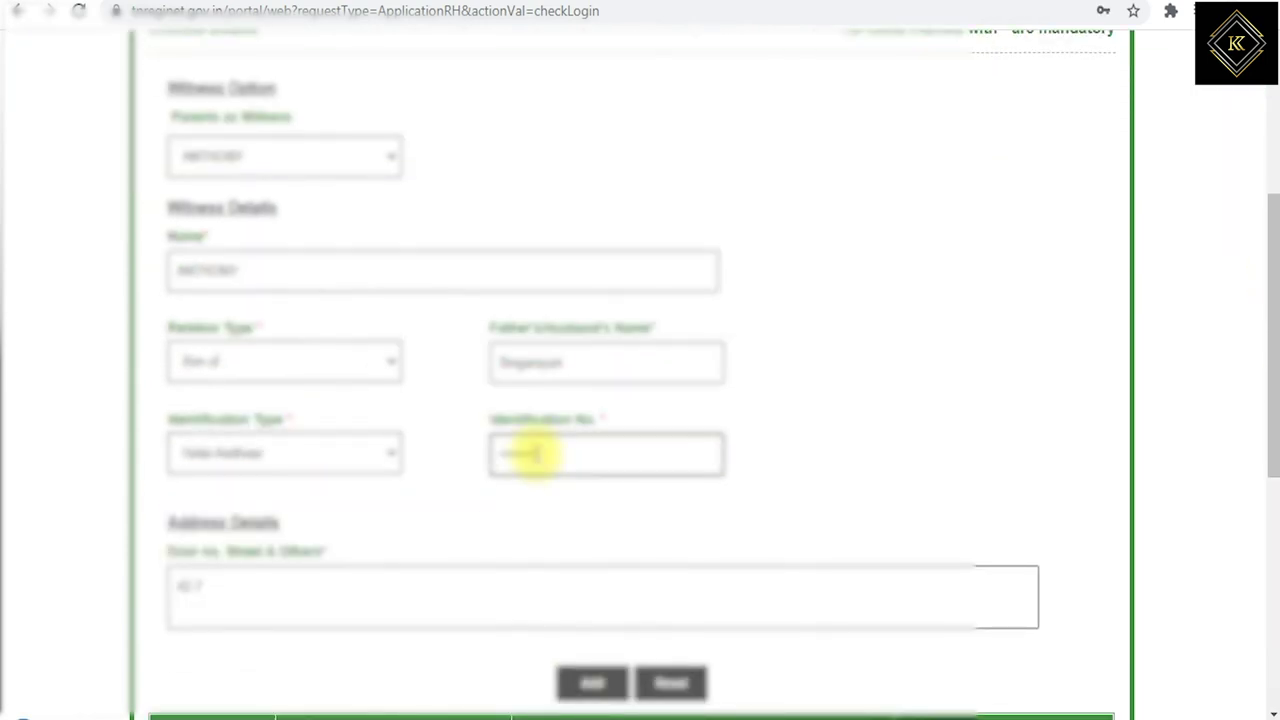
left_click(592, 683)
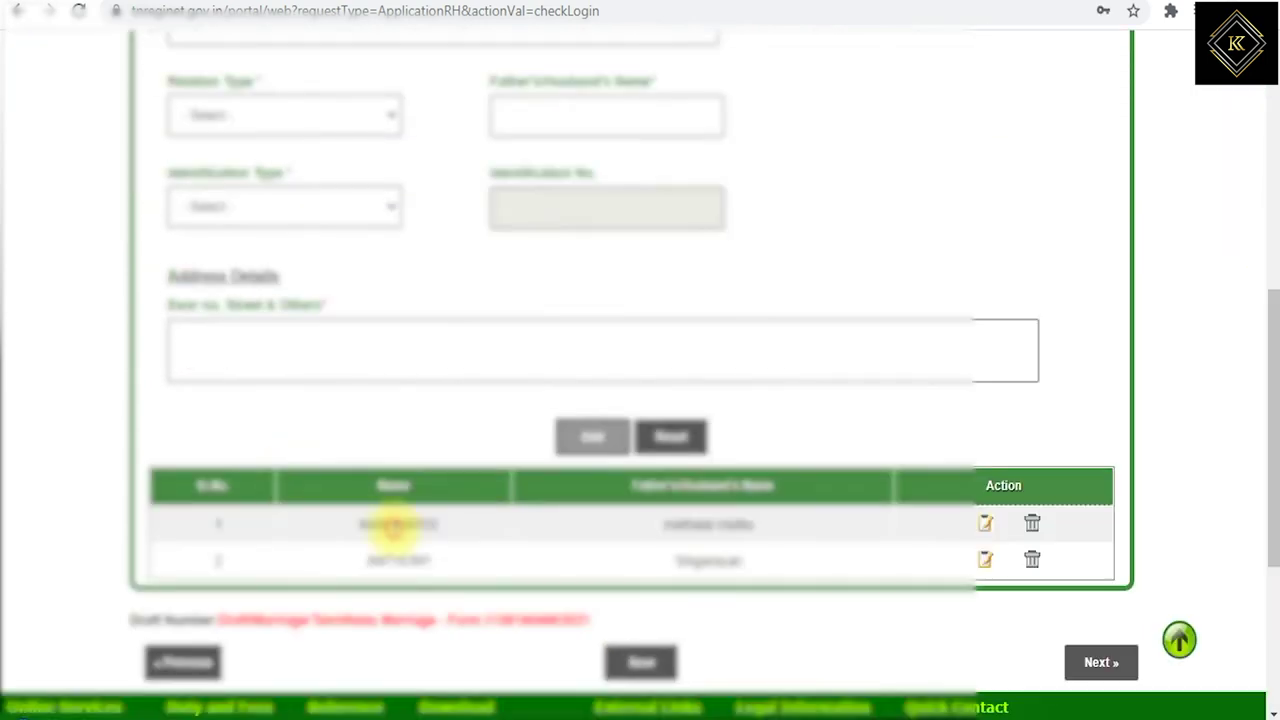
left_click(1100, 662)
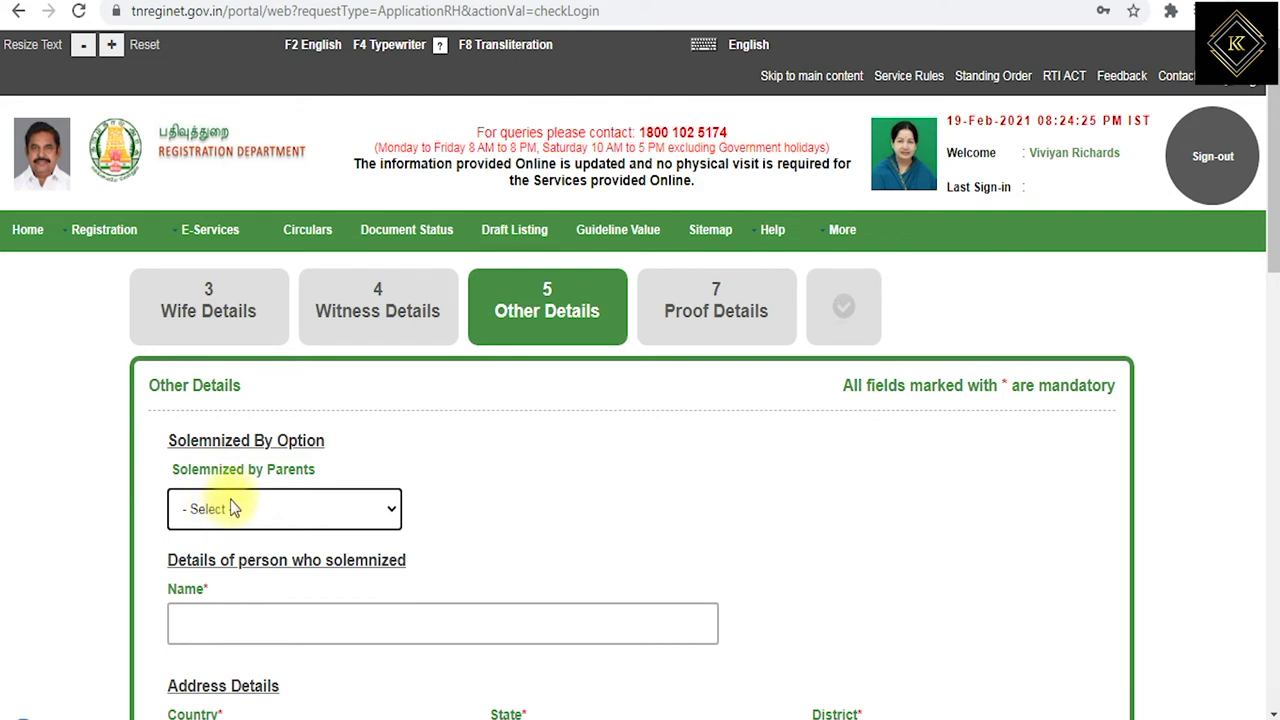
Step: Expand the 'Solemnized by Parents' dropdown on the Other Details step
left_click(225, 512)
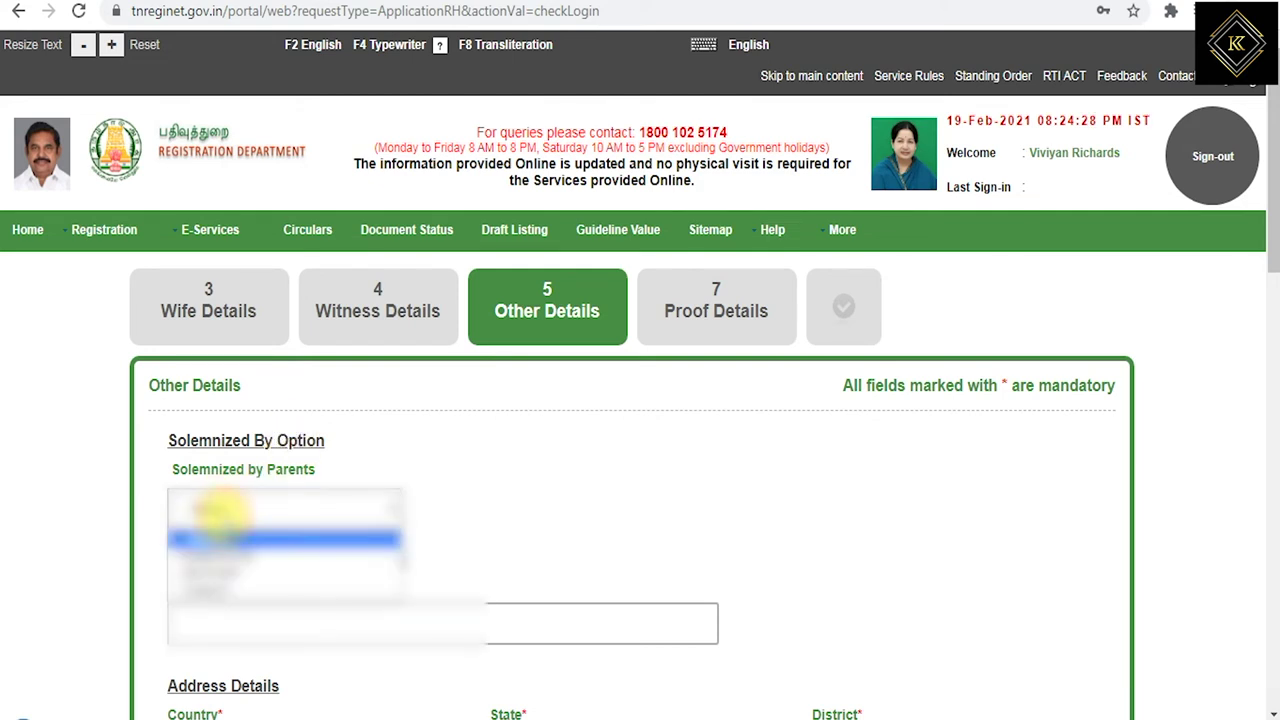